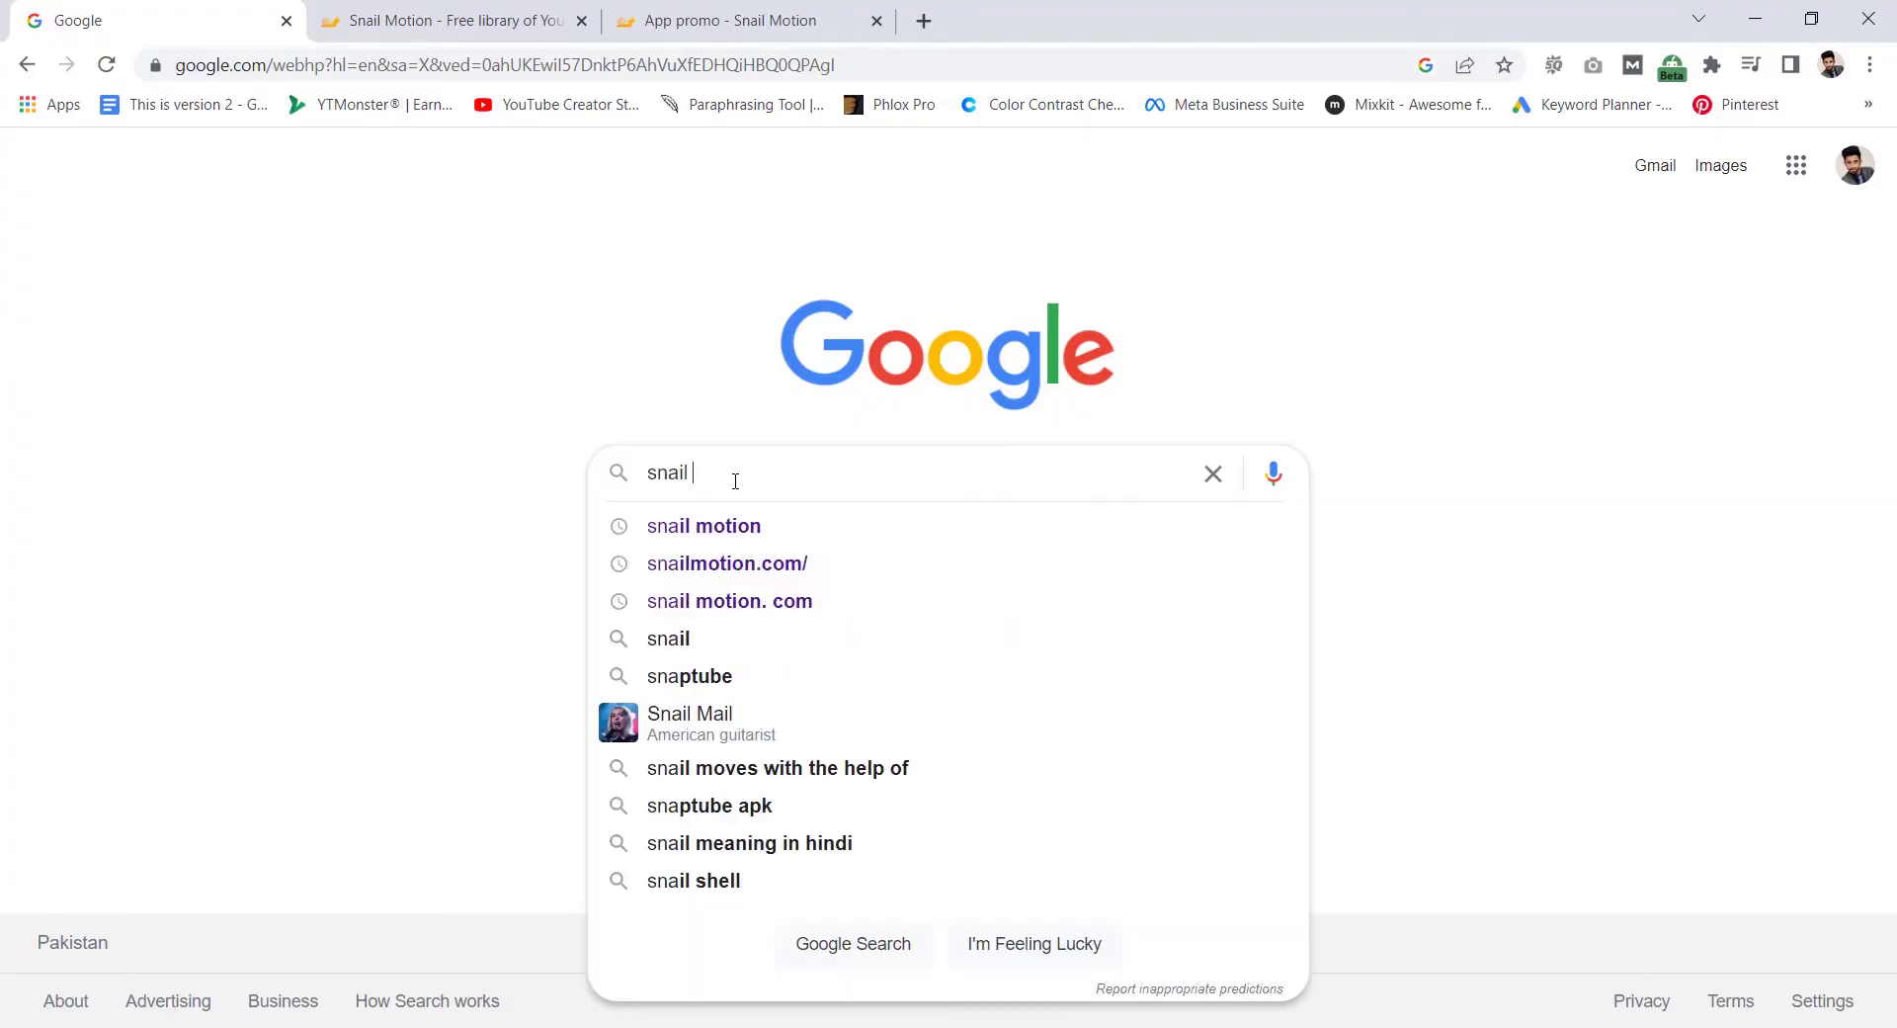
Step: Search Google for 'snail motion' and bring up the Snail Motion homepage tab
key(Return)
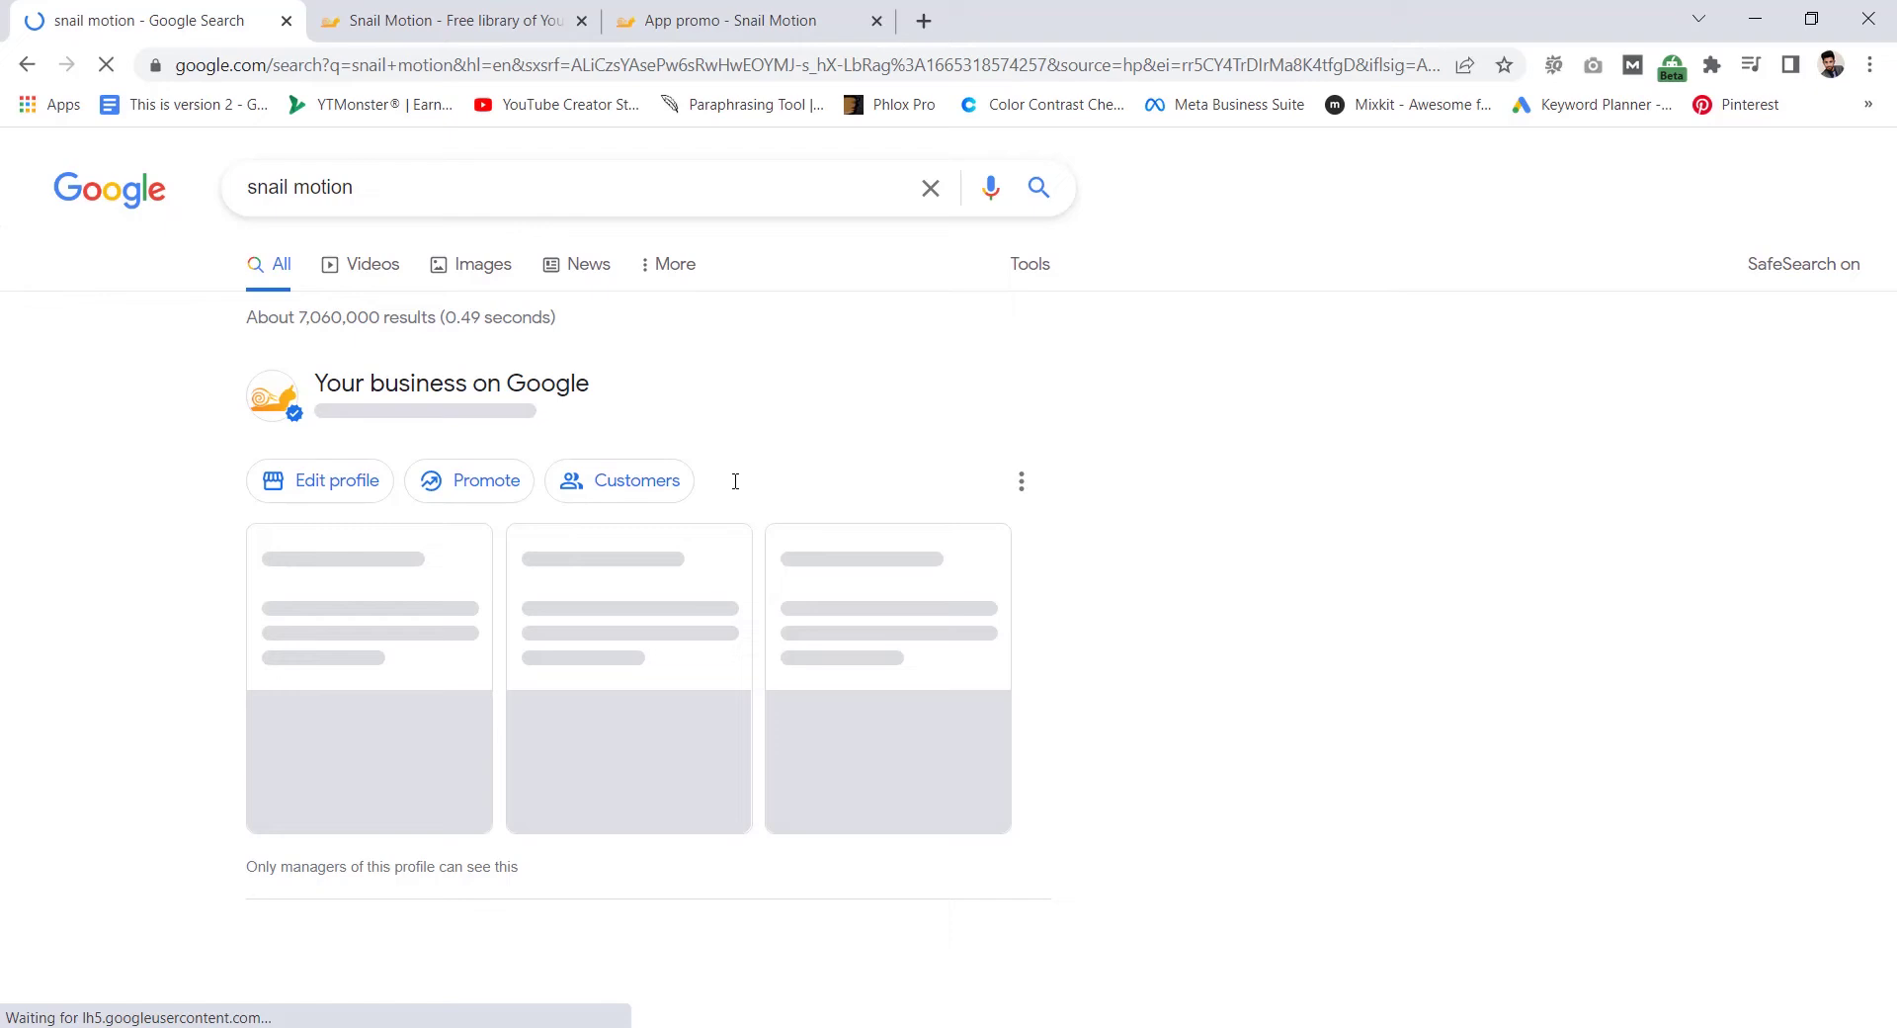
drag(1893, 296, 1799, 381)
right_click(661, 413)
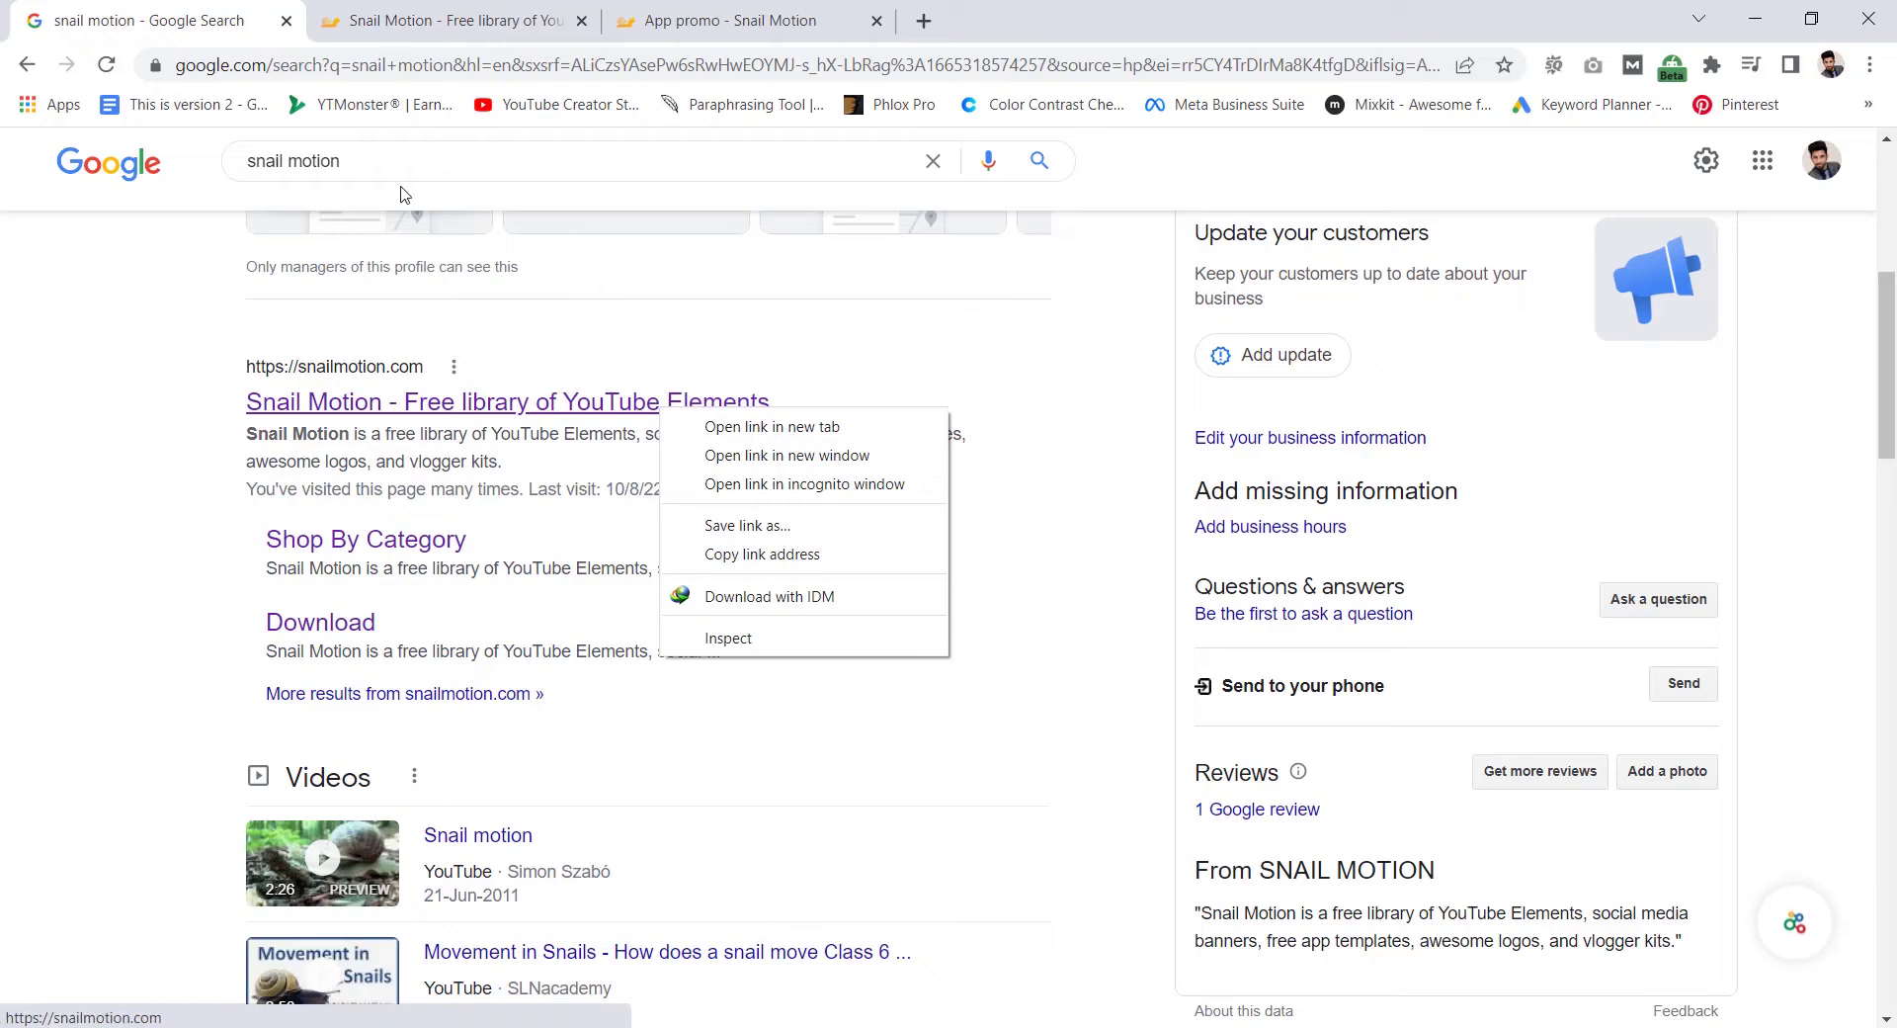
click(398, 14)
click(398, 14)
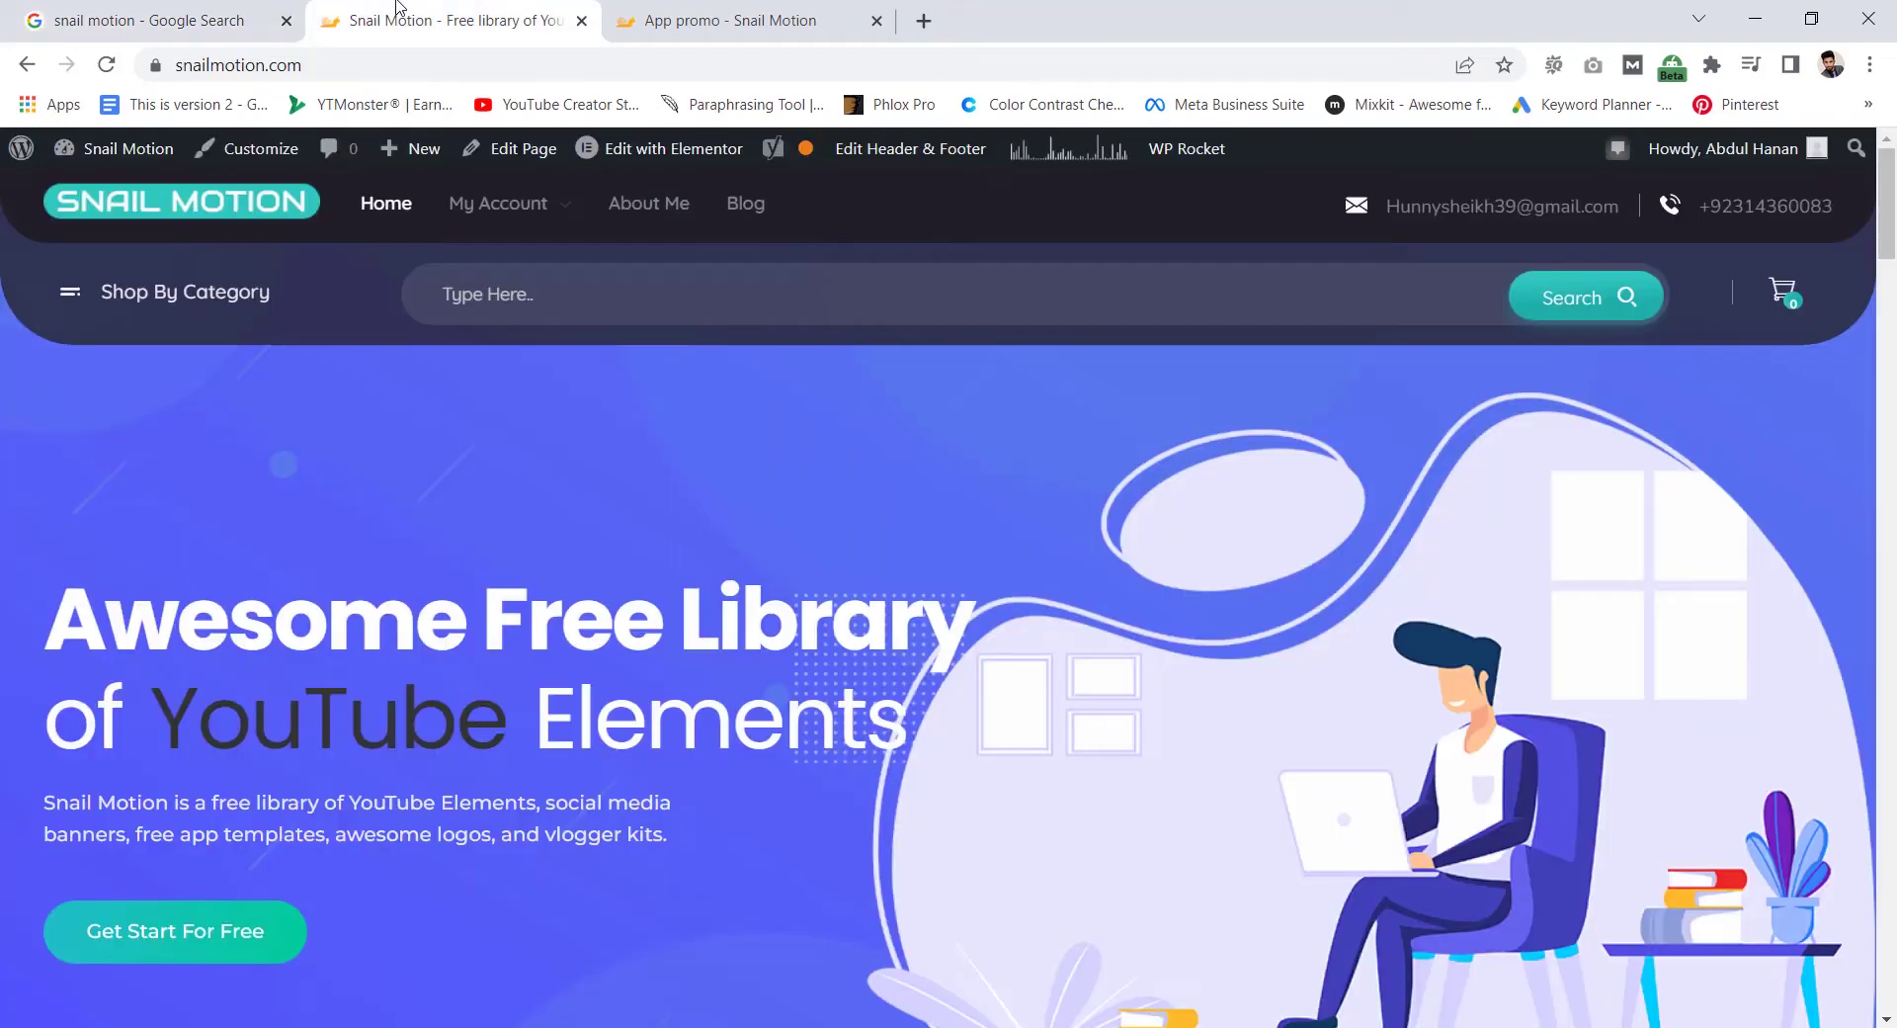
drag(1887, 232, 1894, 388)
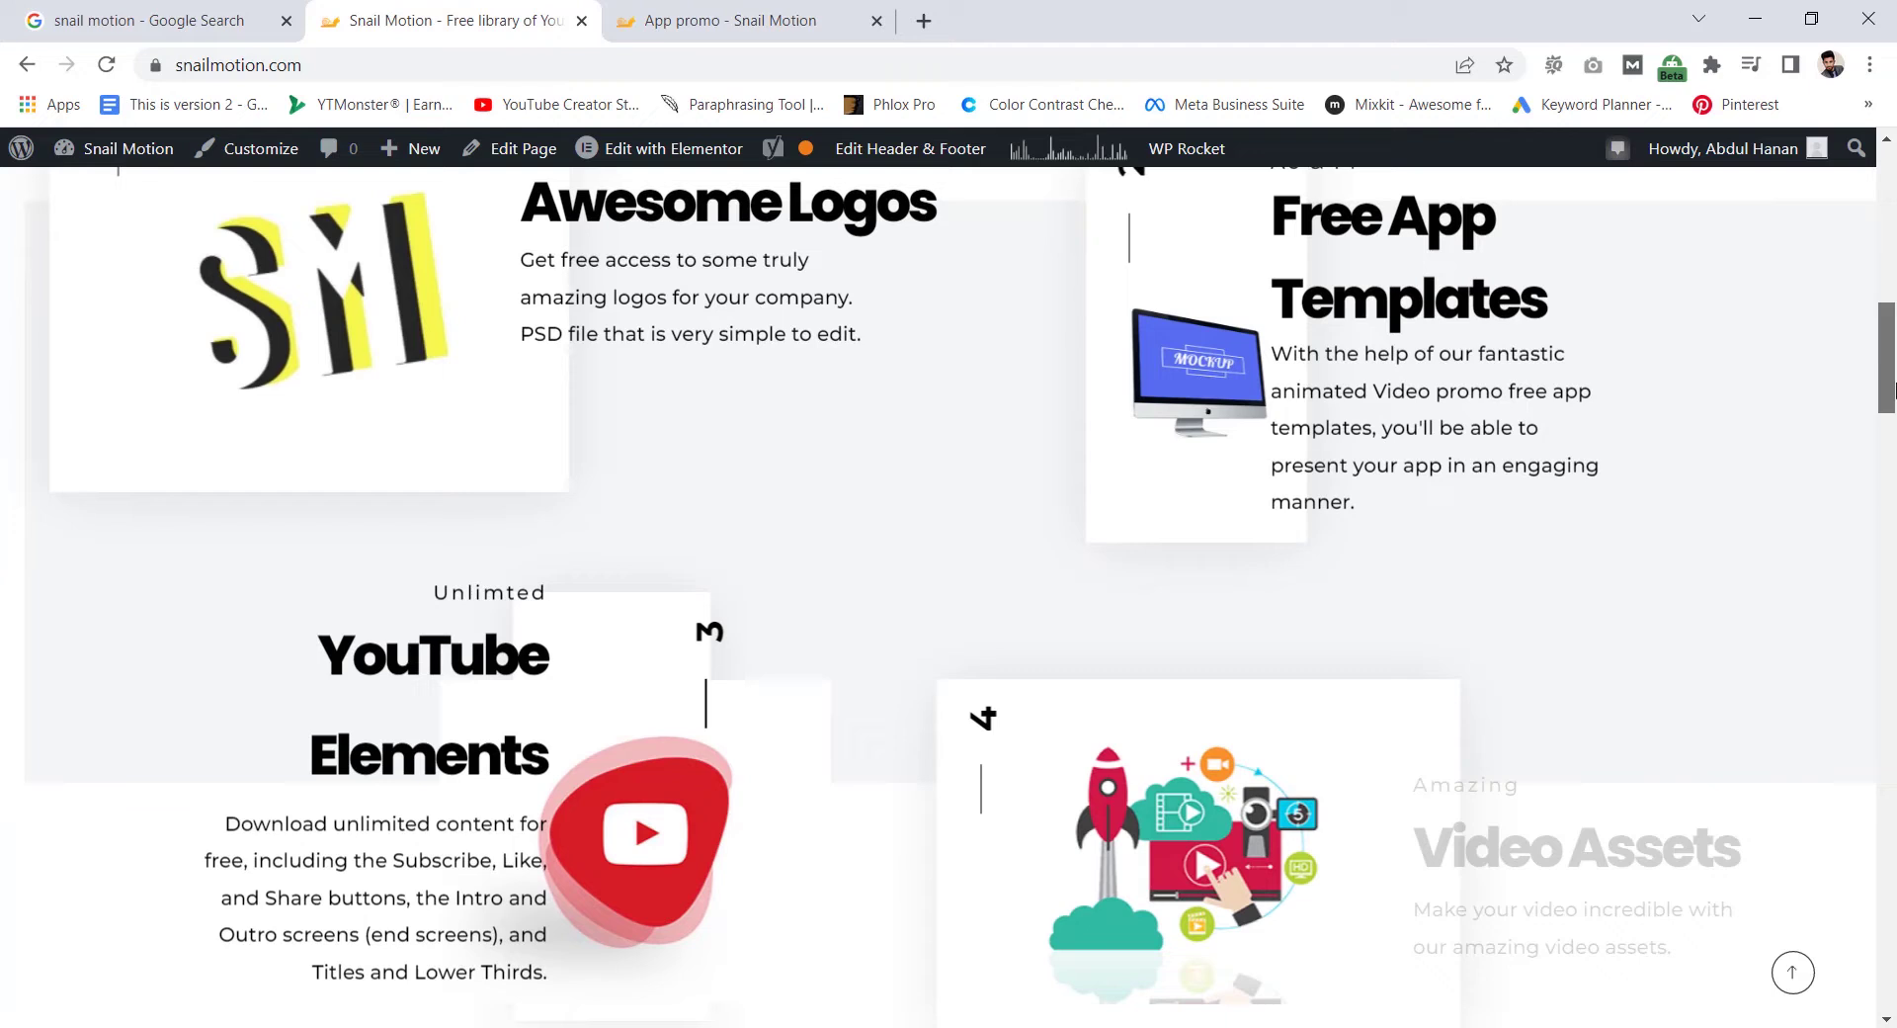
drag(1894, 388, 1894, 159)
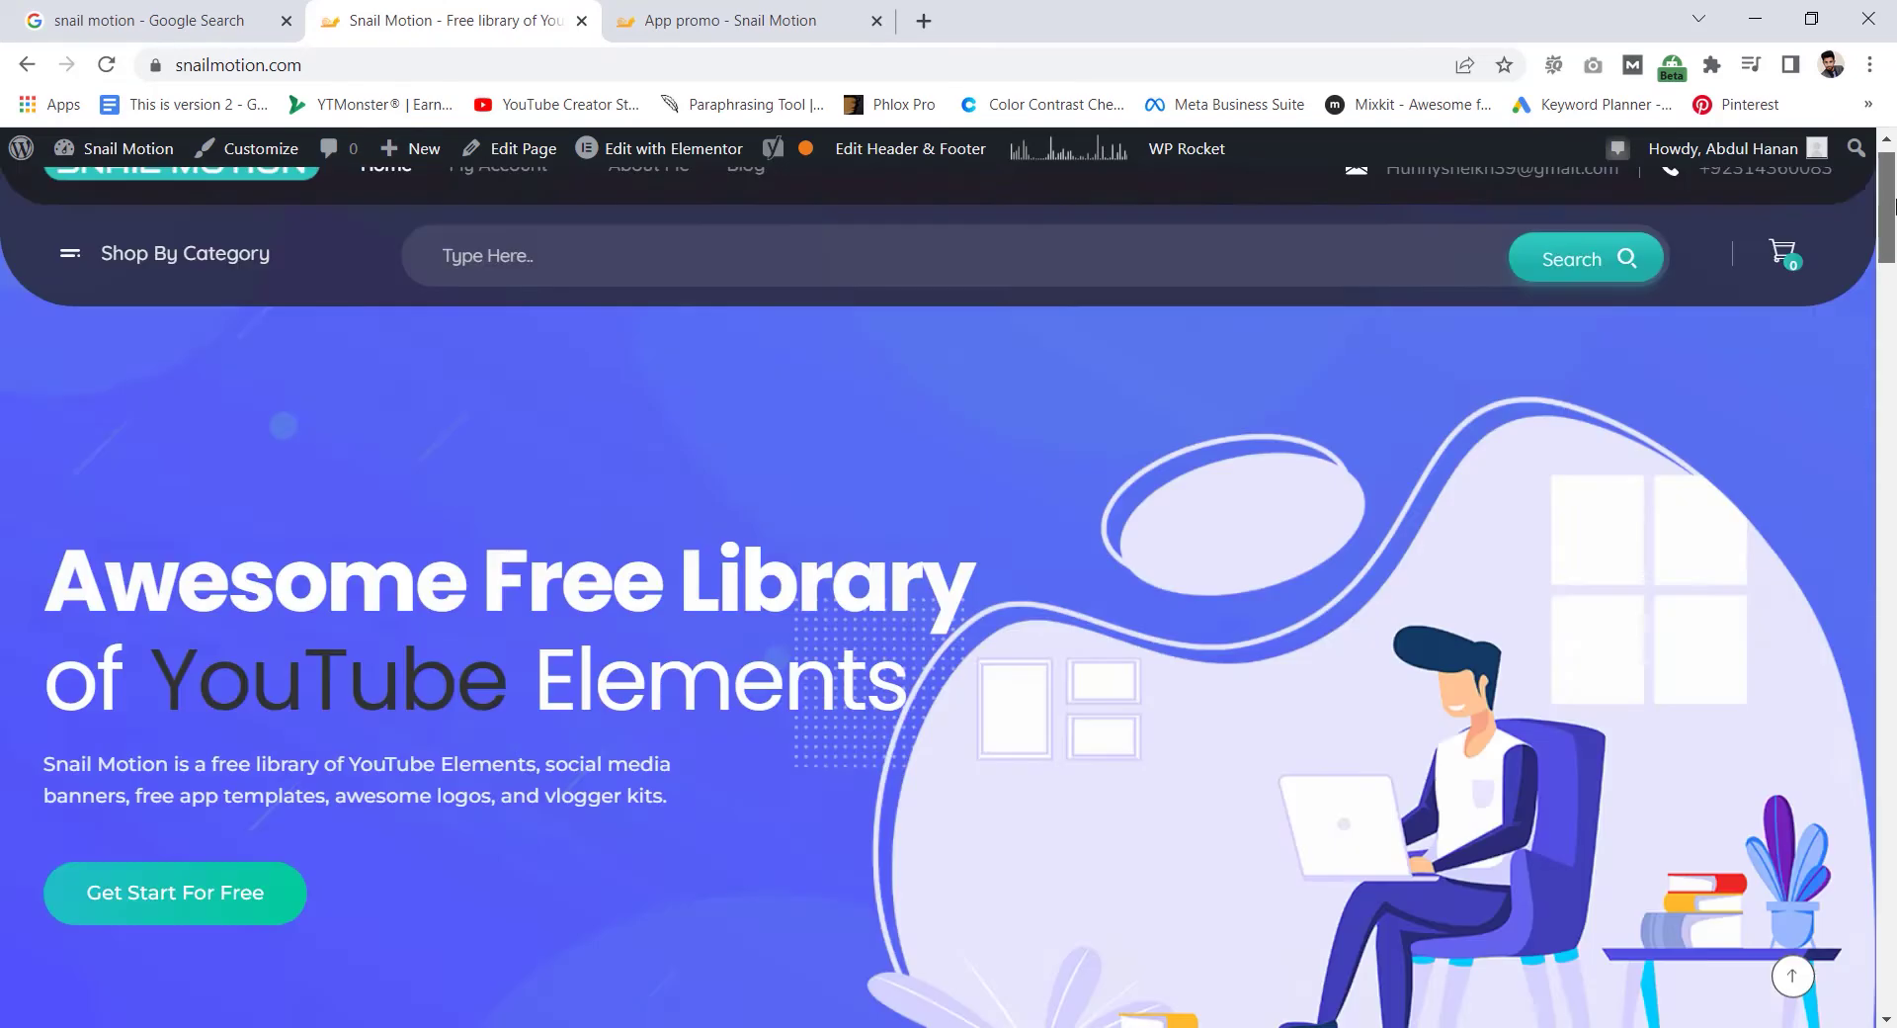
Step: Filter the App promo category to Premiere pro templates
click(678, 9)
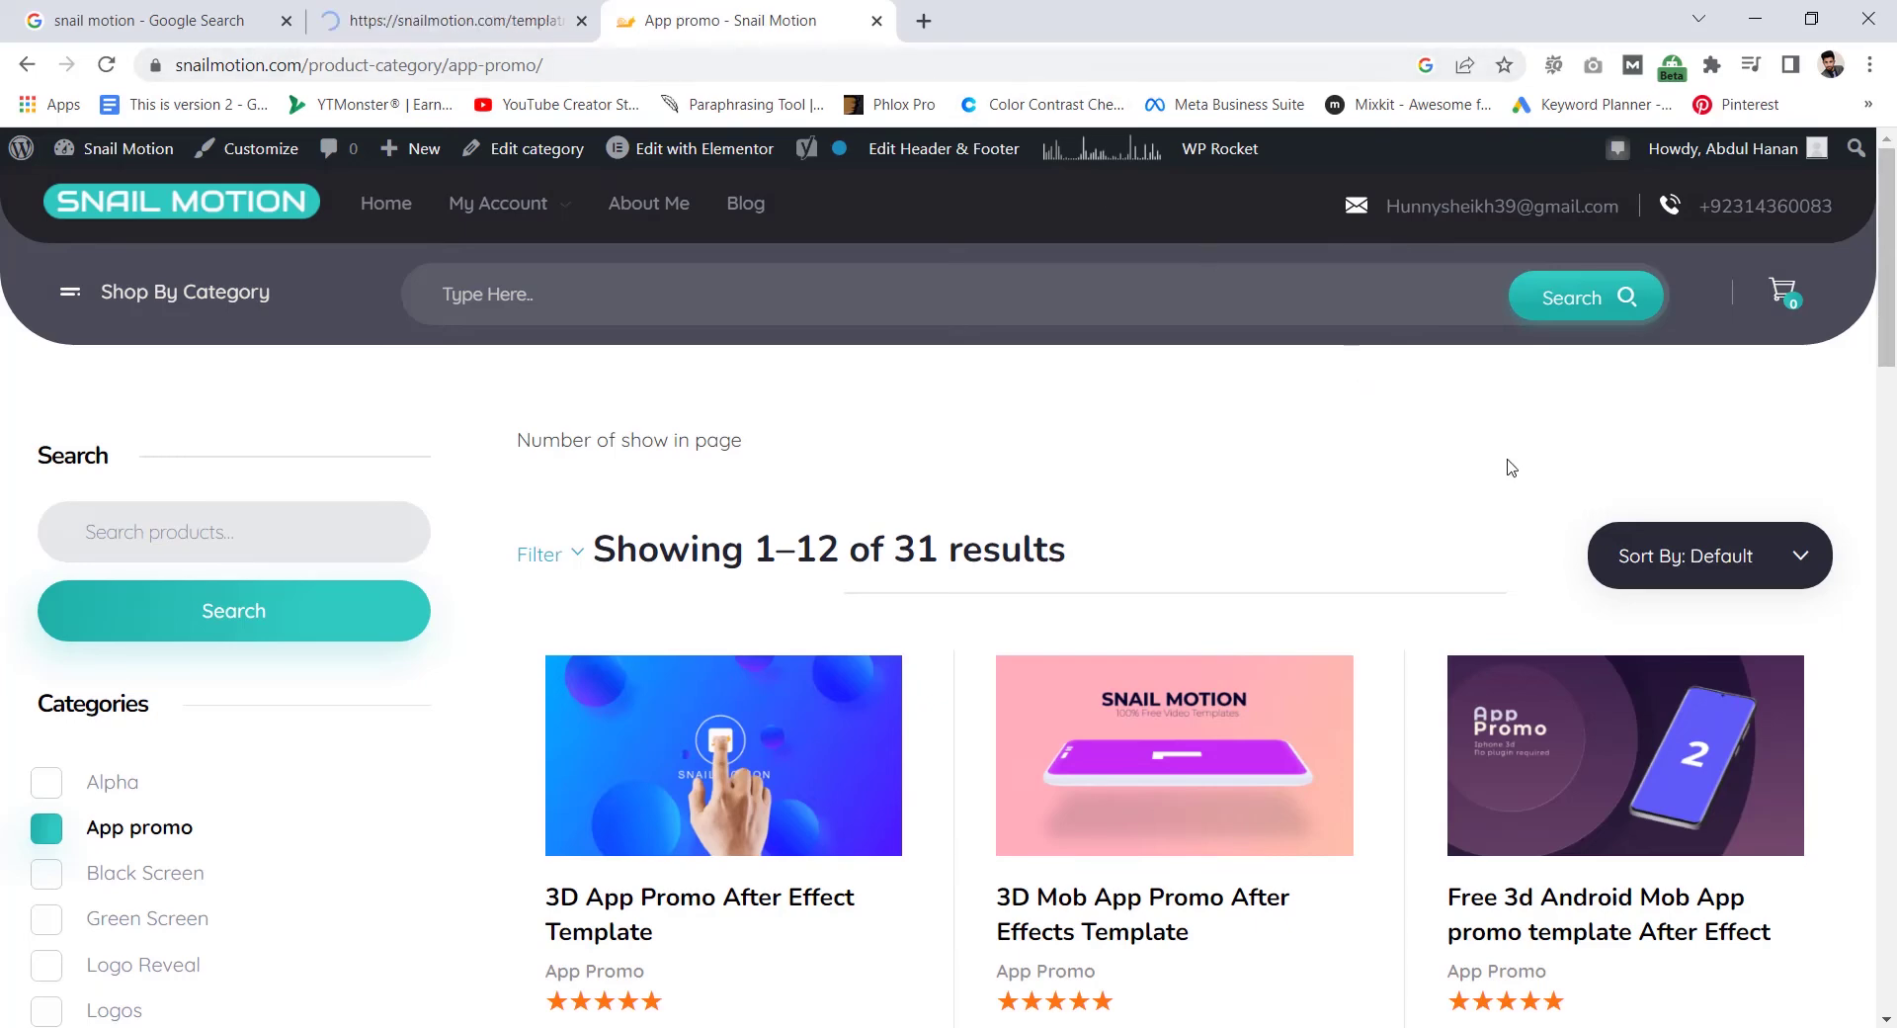
mouse_move(1894, 280)
mouse_down()
mouse_move(1894, 348)
mouse_move(1894, 302)
mouse_up()
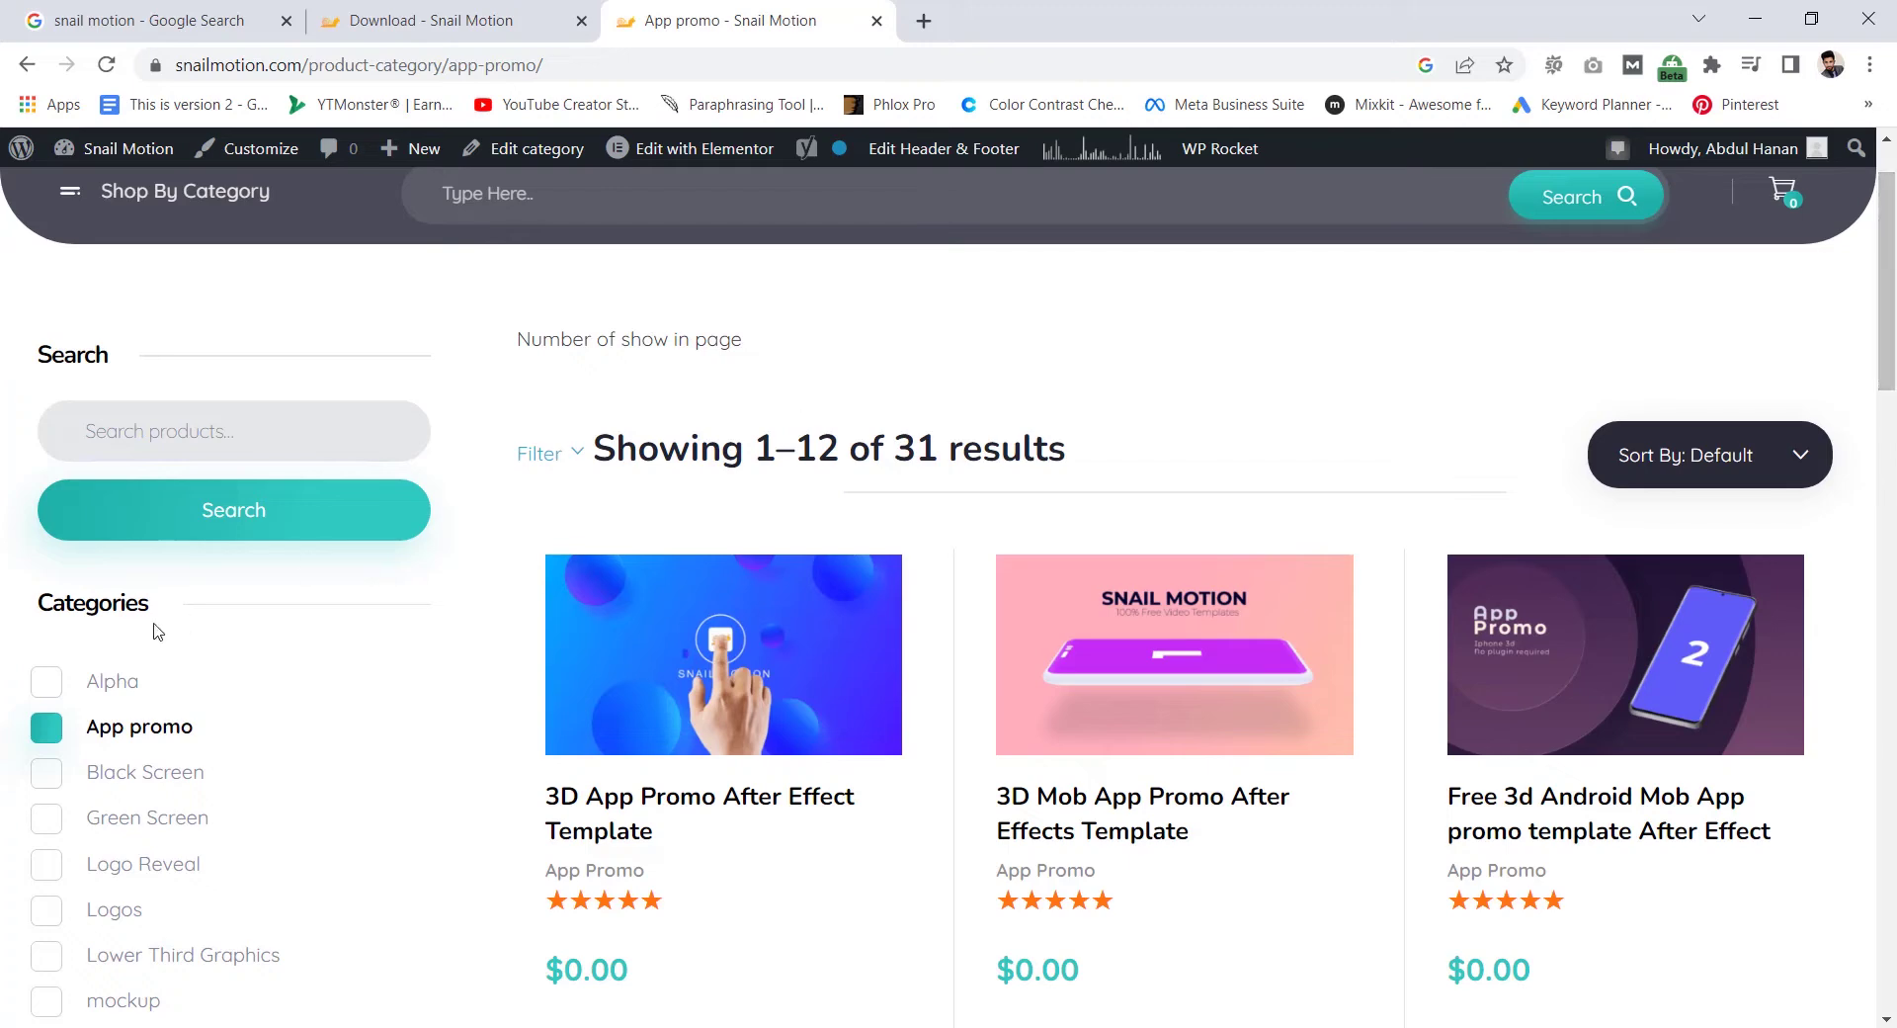
scroll(146, 670, down, 10)
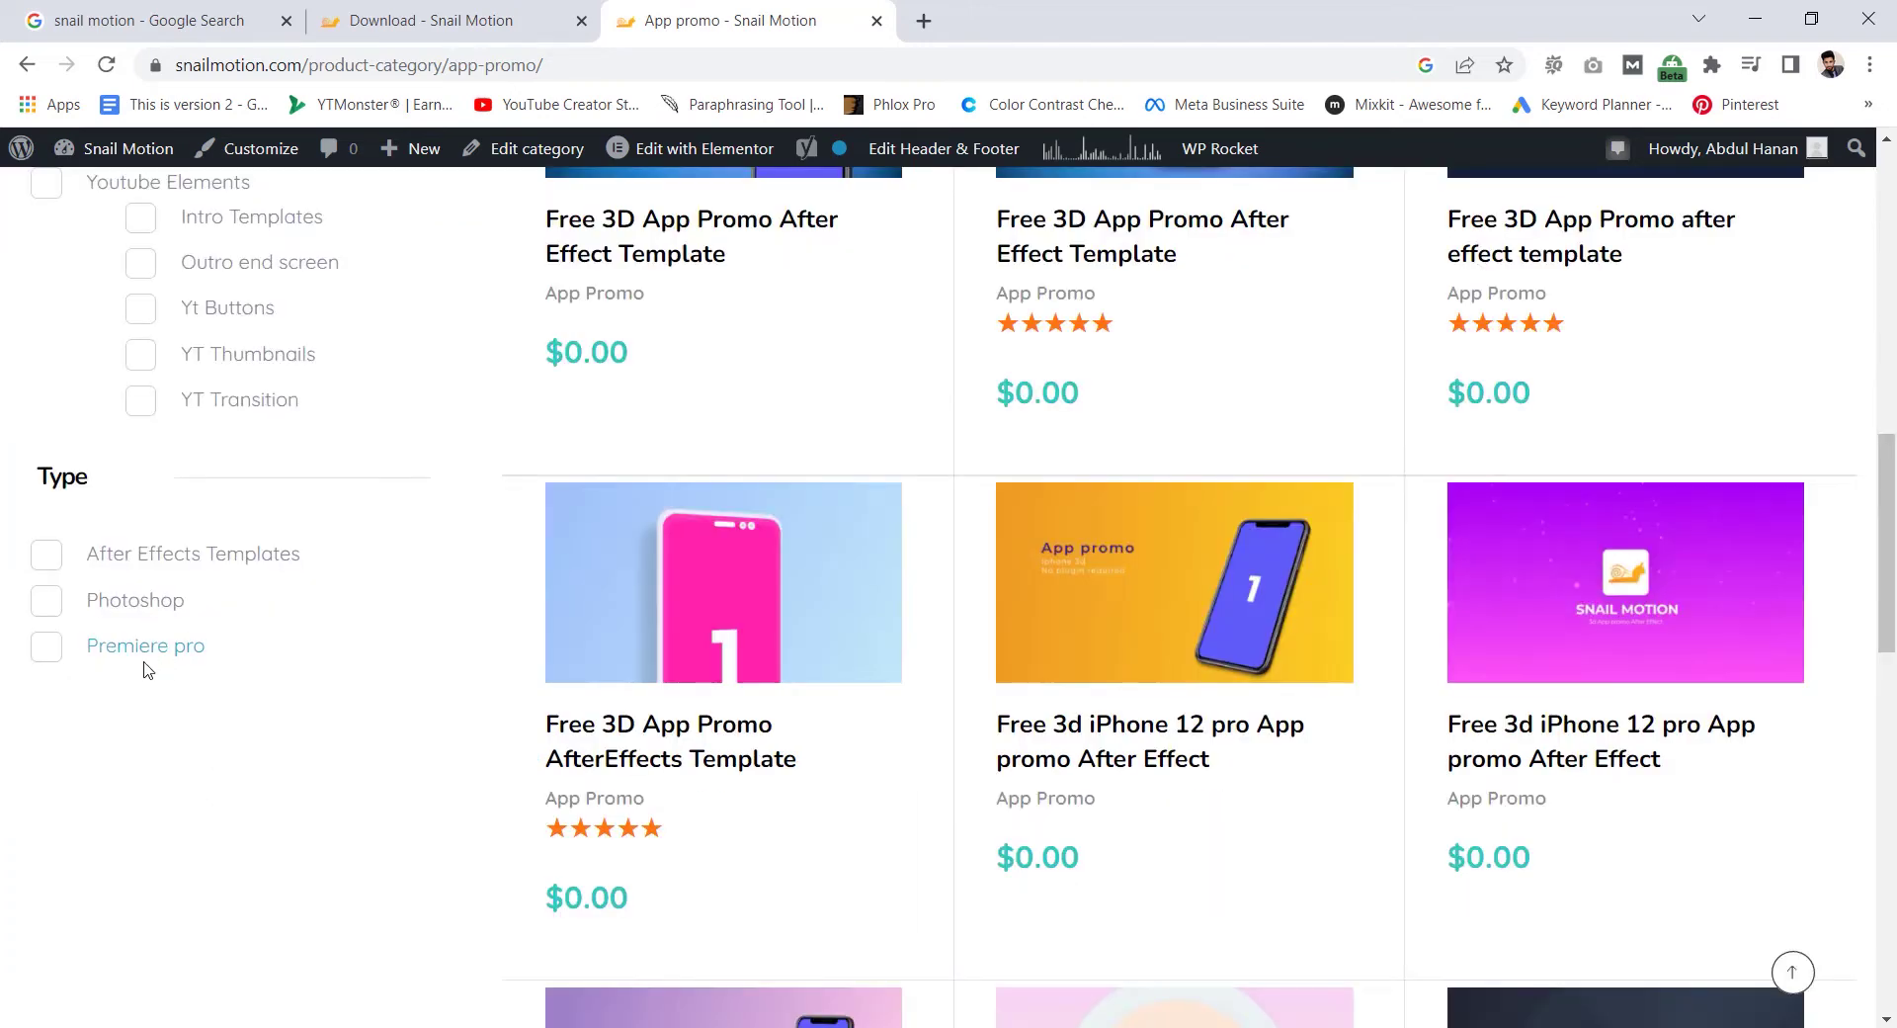
click(47, 660)
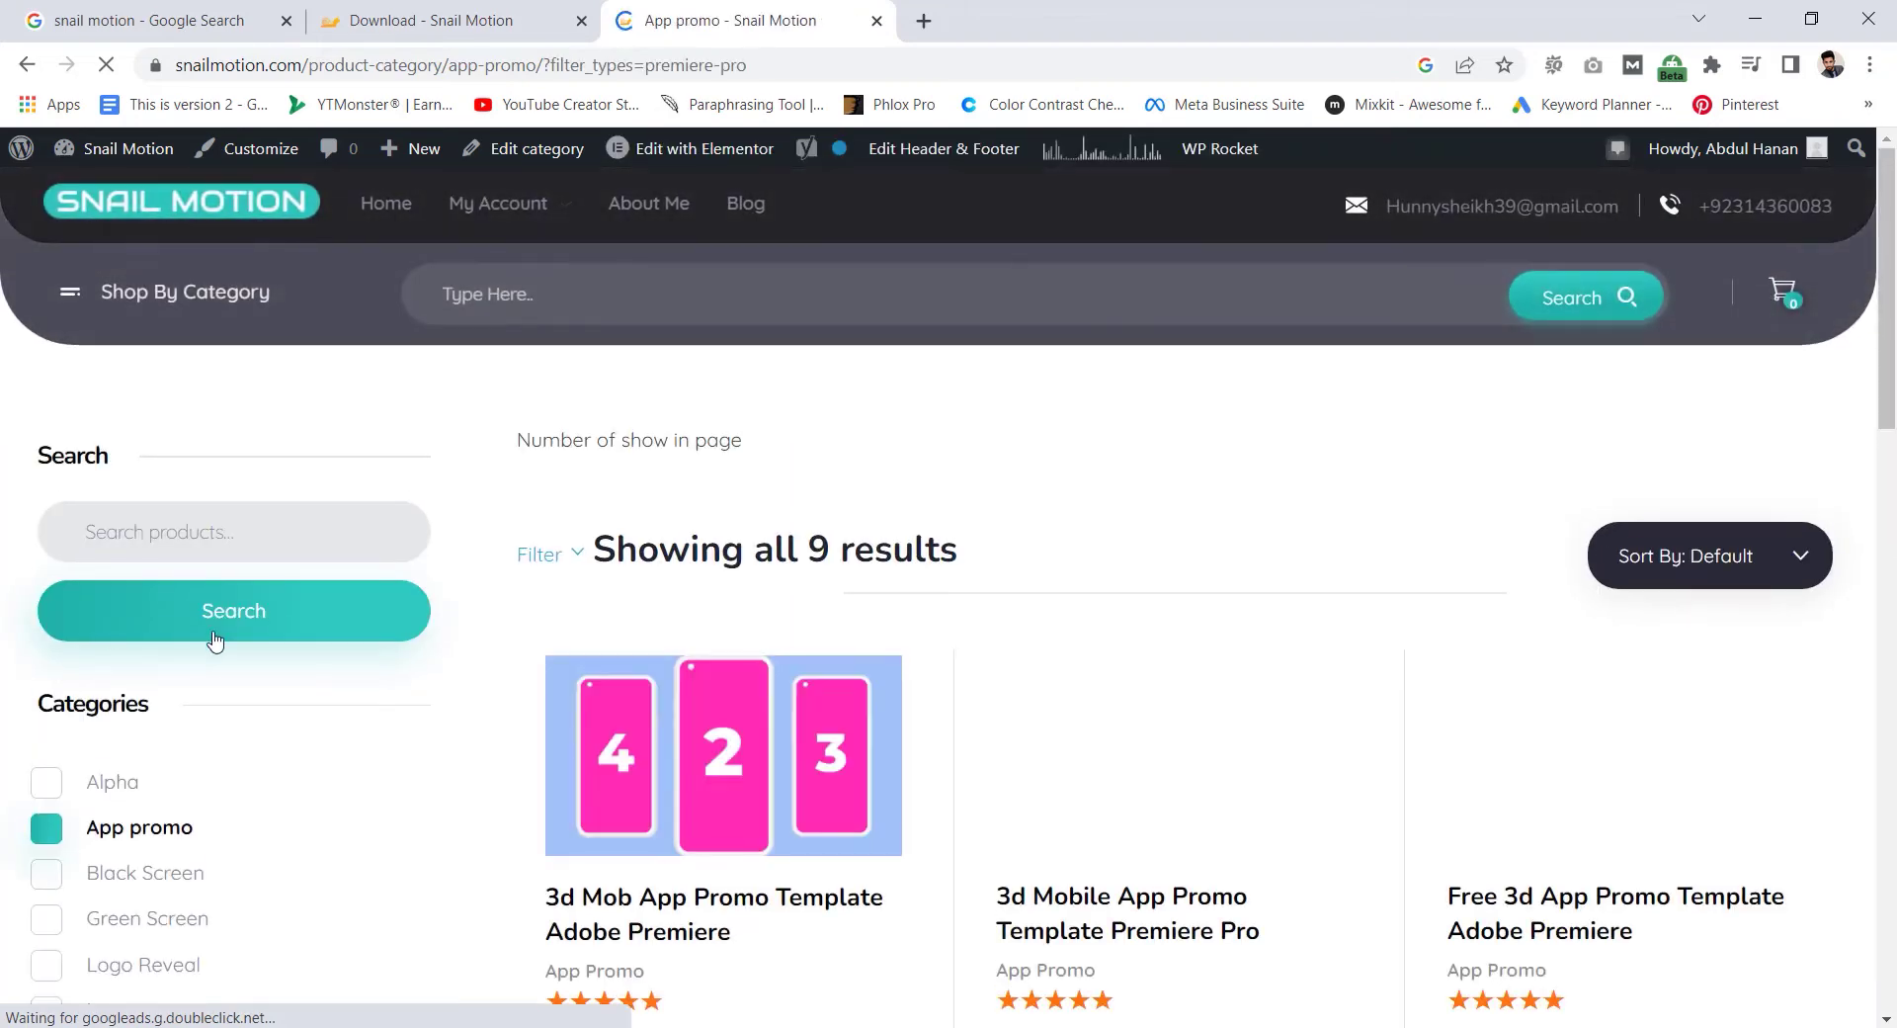
Step: Open the 3d Mobile App Promo Template in a new browser tab
scroll(1894, 314, down, 3)
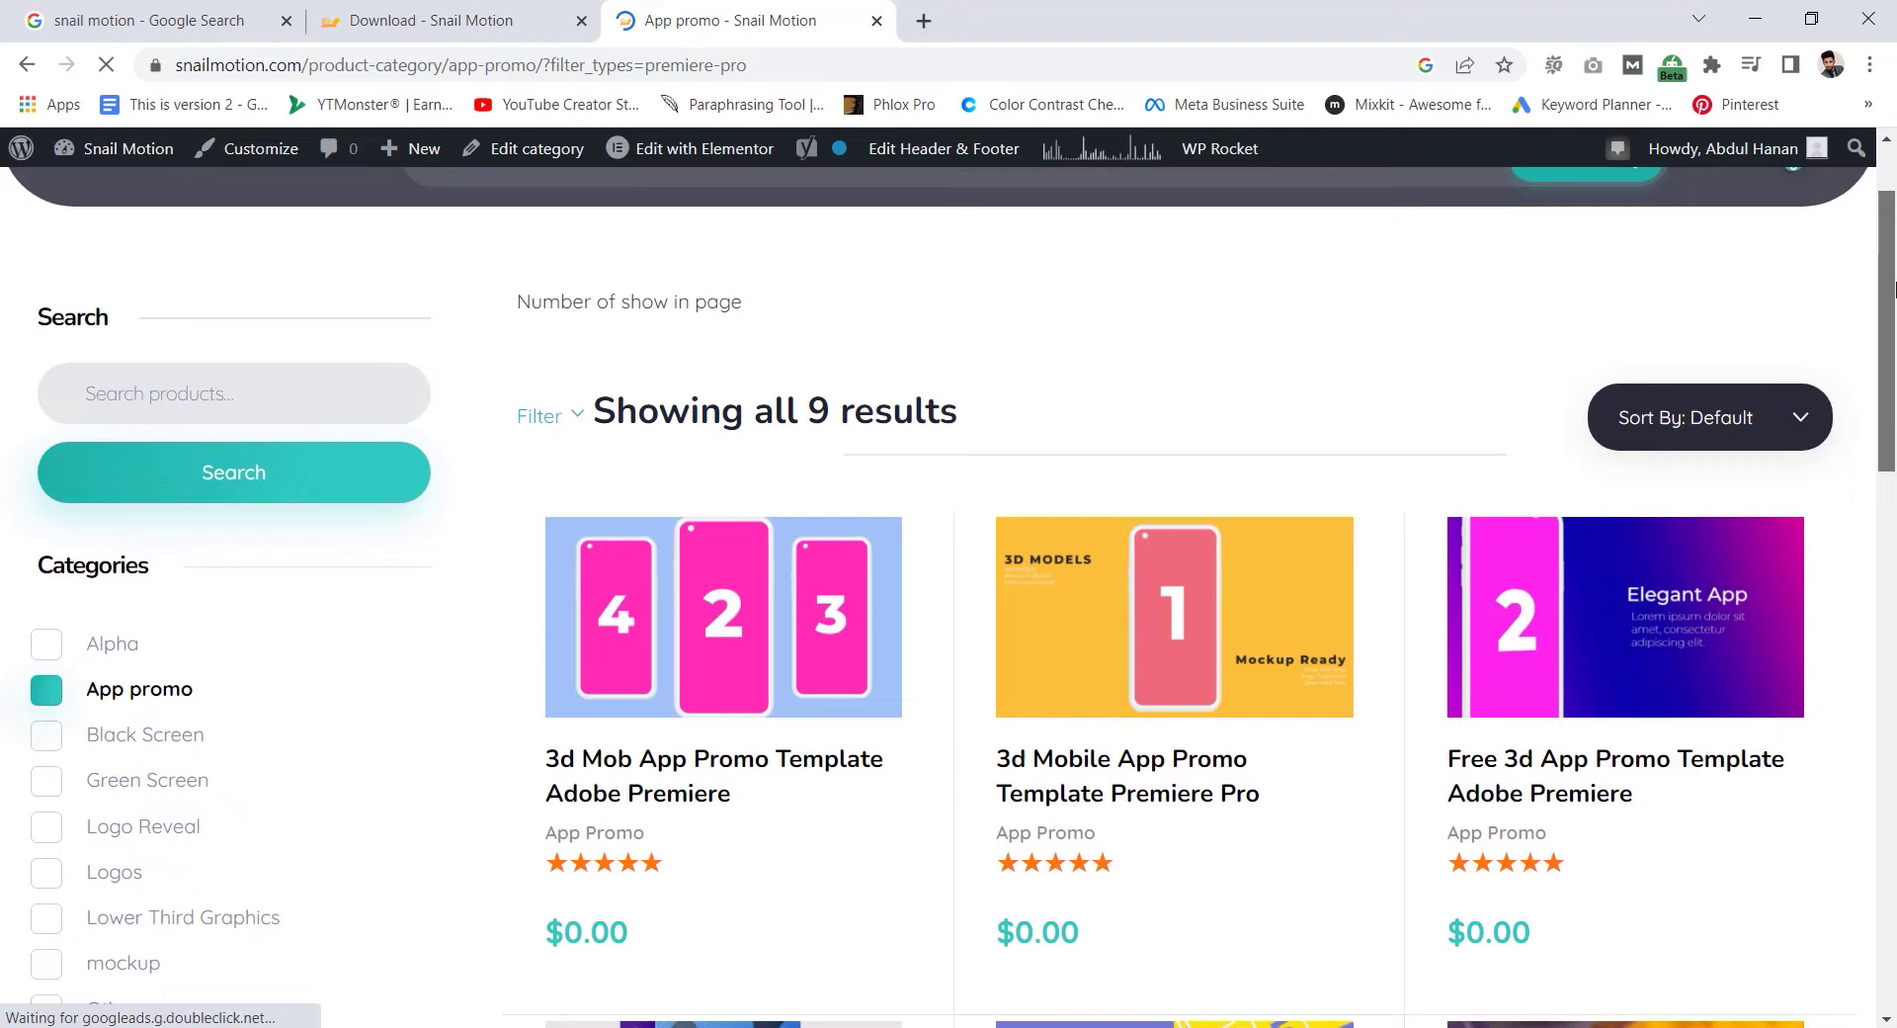
scroll(1894, 314, down, 5)
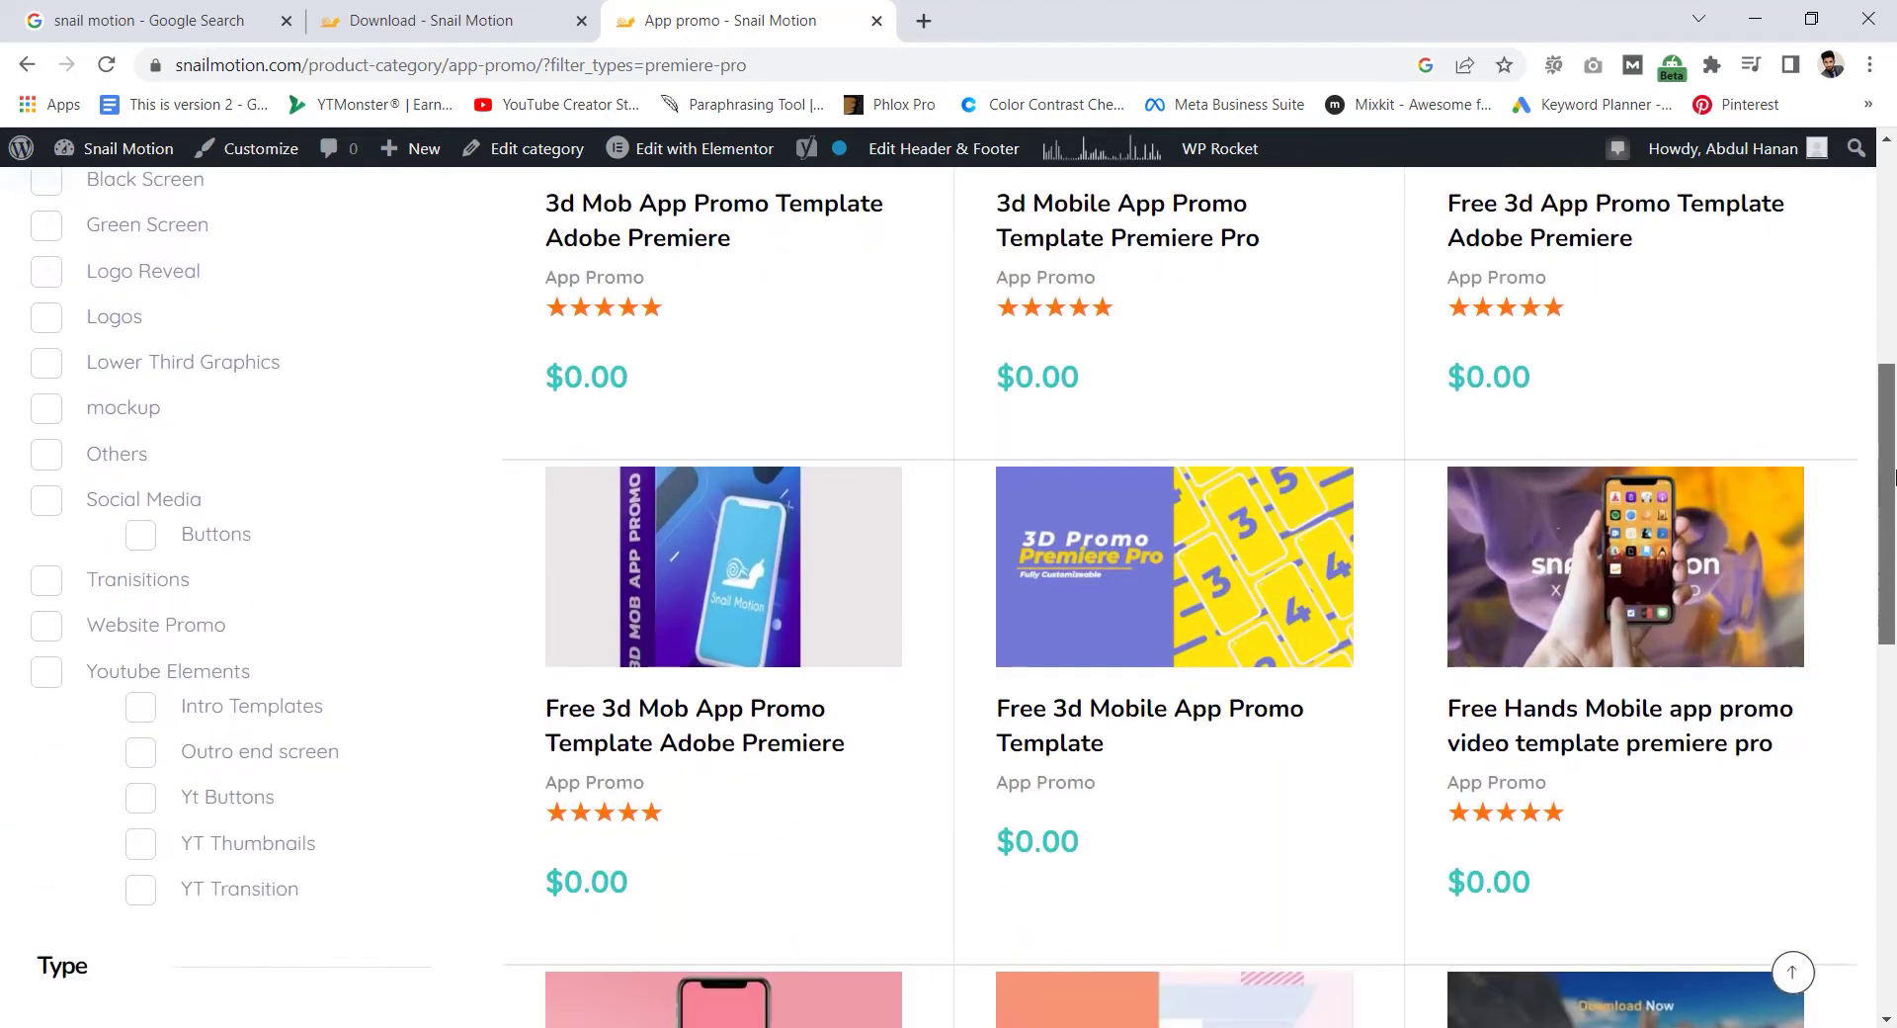
drag(1894, 479, 1894, 341)
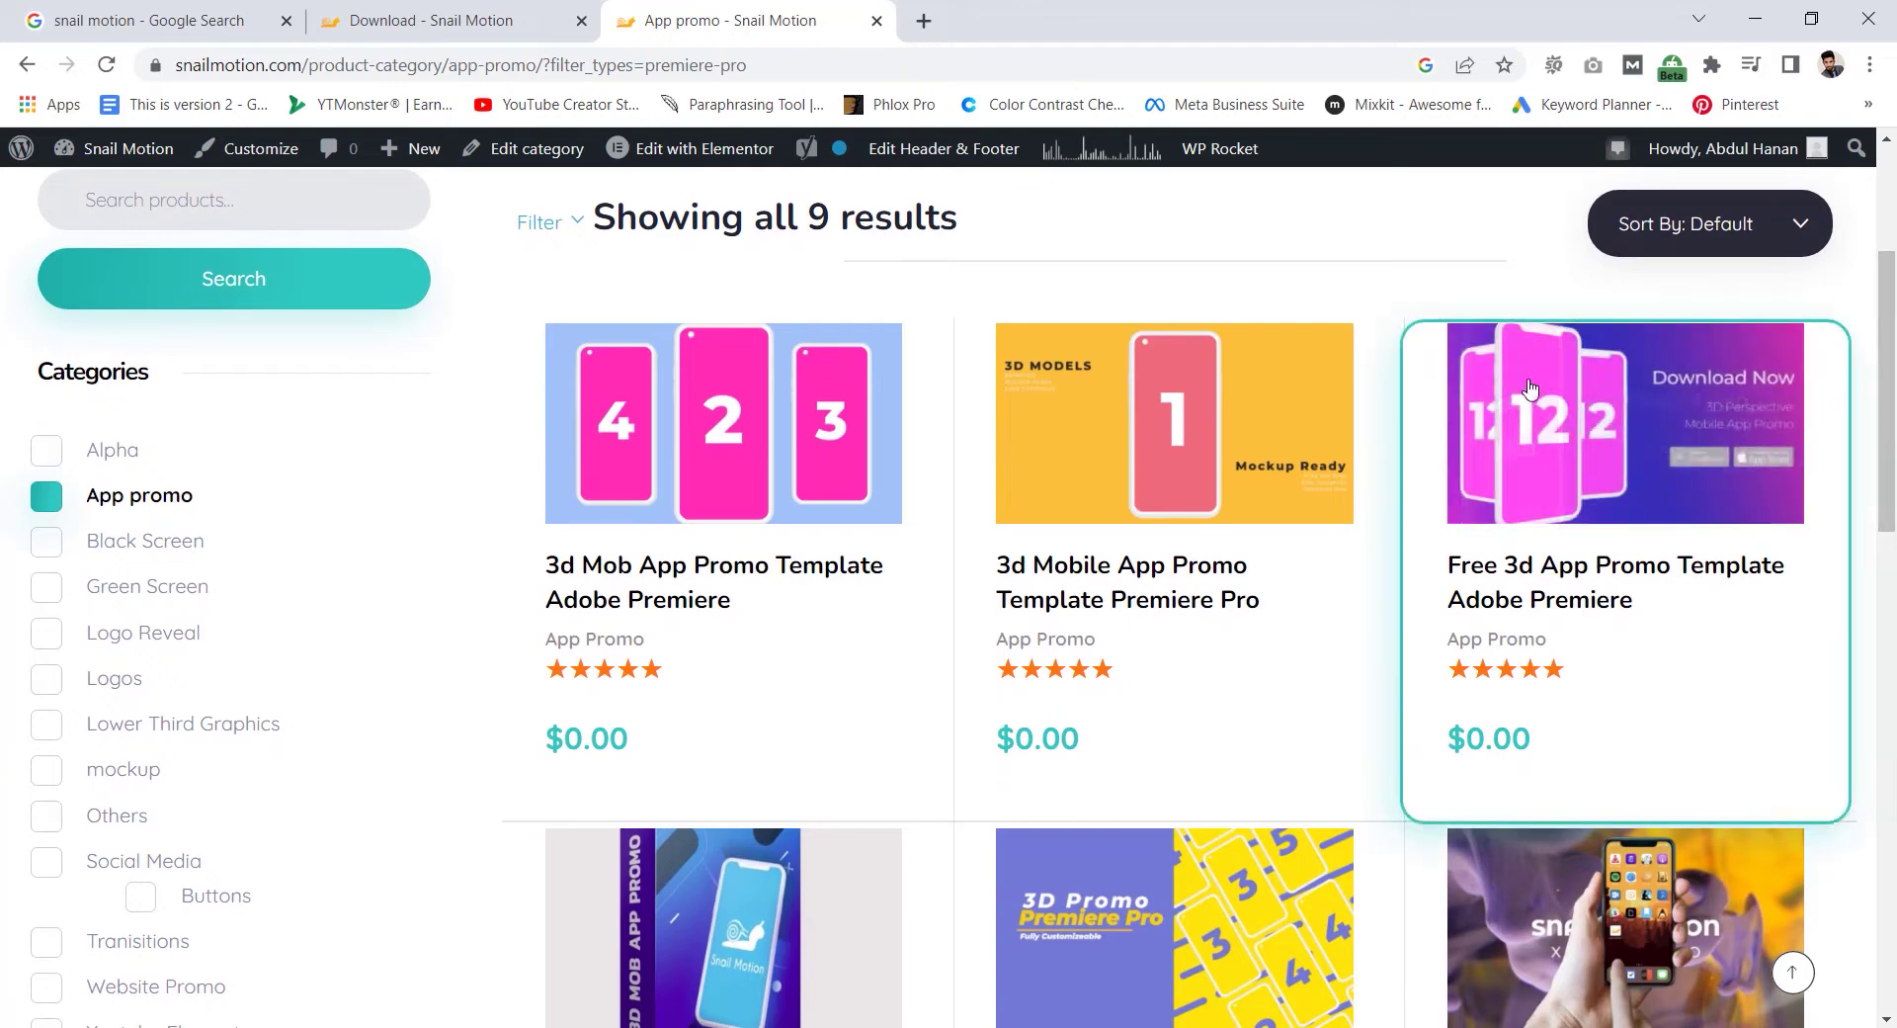
right_click(1136, 457)
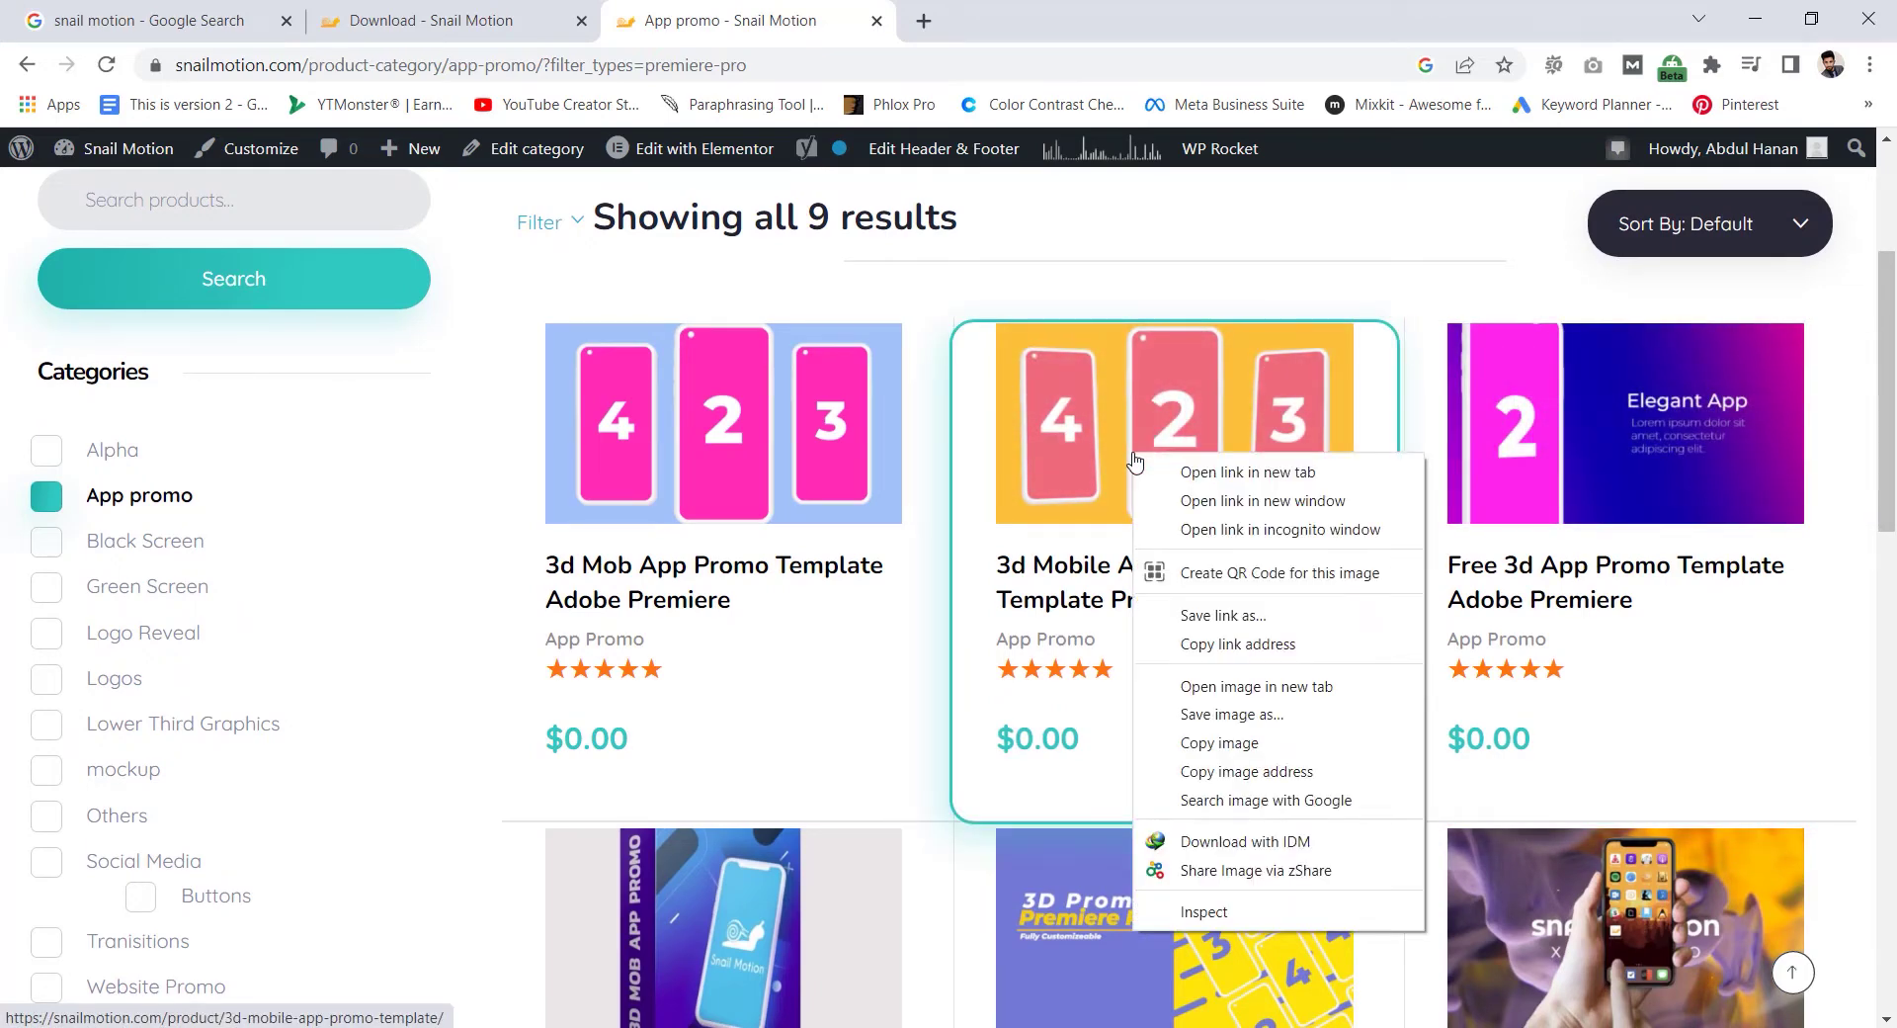
click(1159, 473)
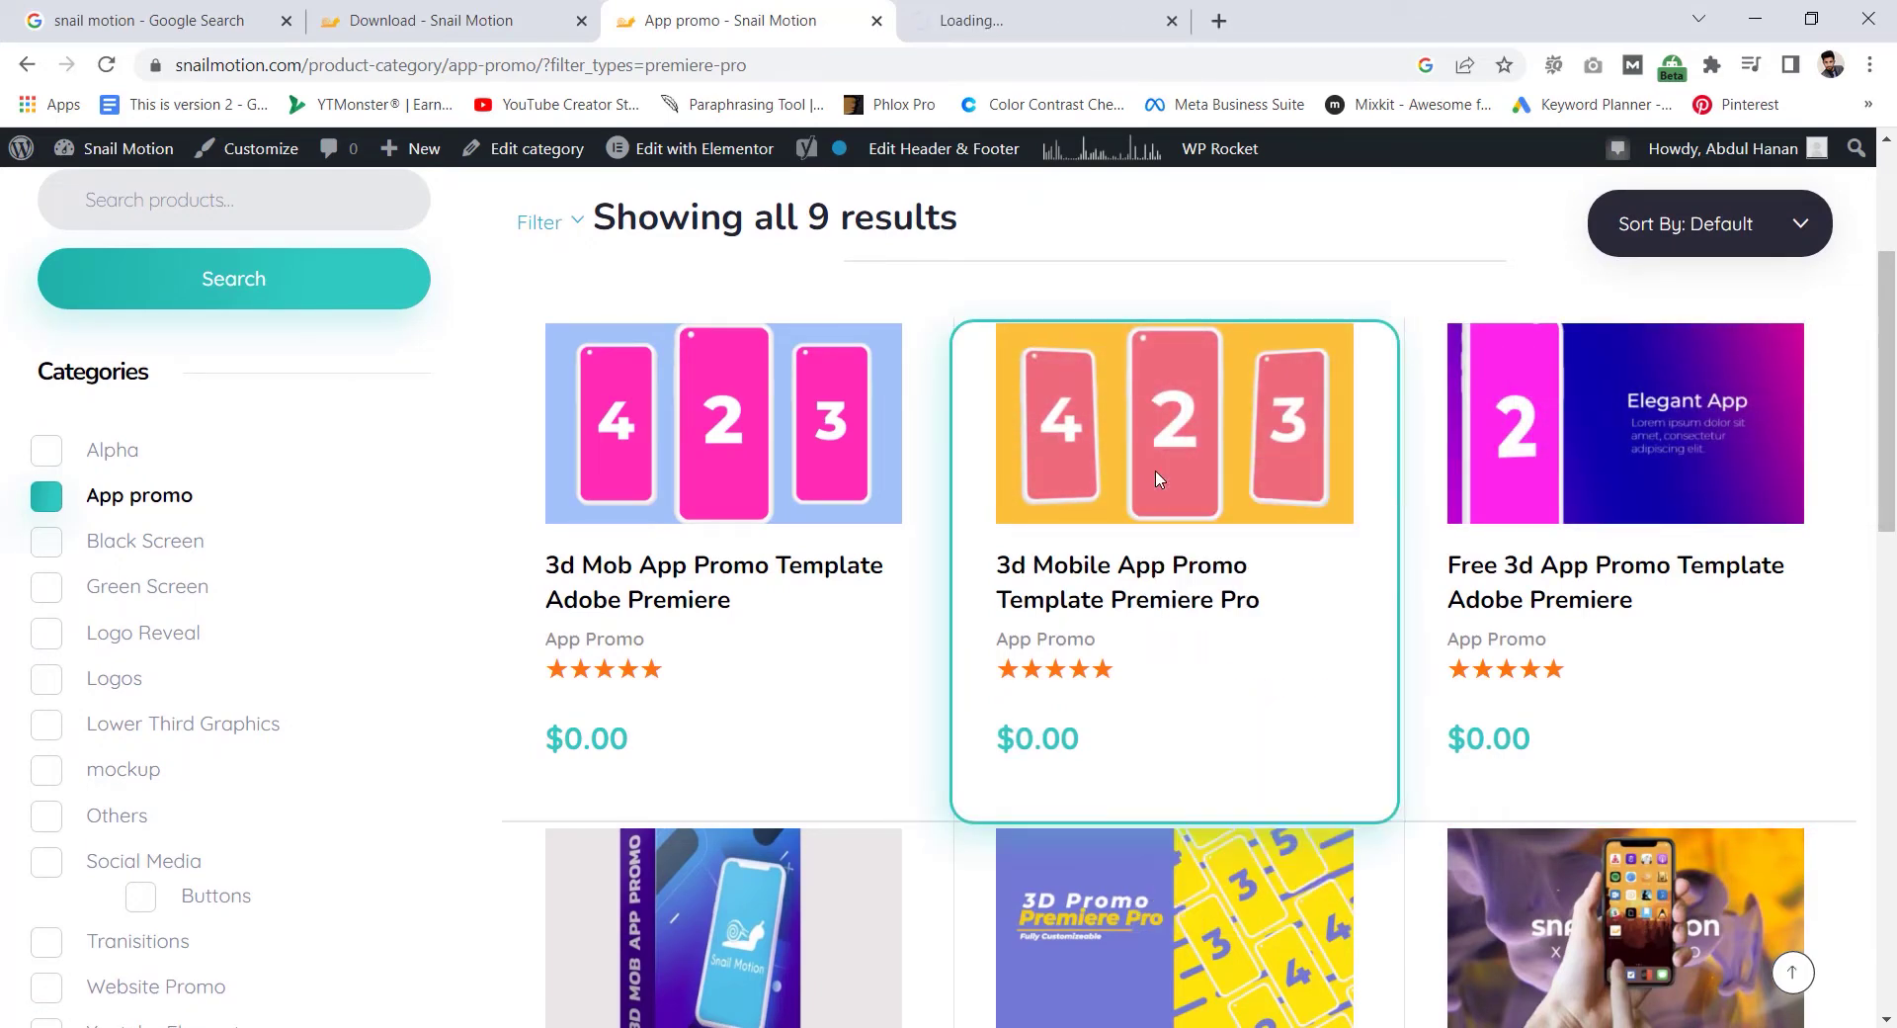
Step: Browse the 3d Mobile App Promo product page and its gallery preview images
click(1027, 20)
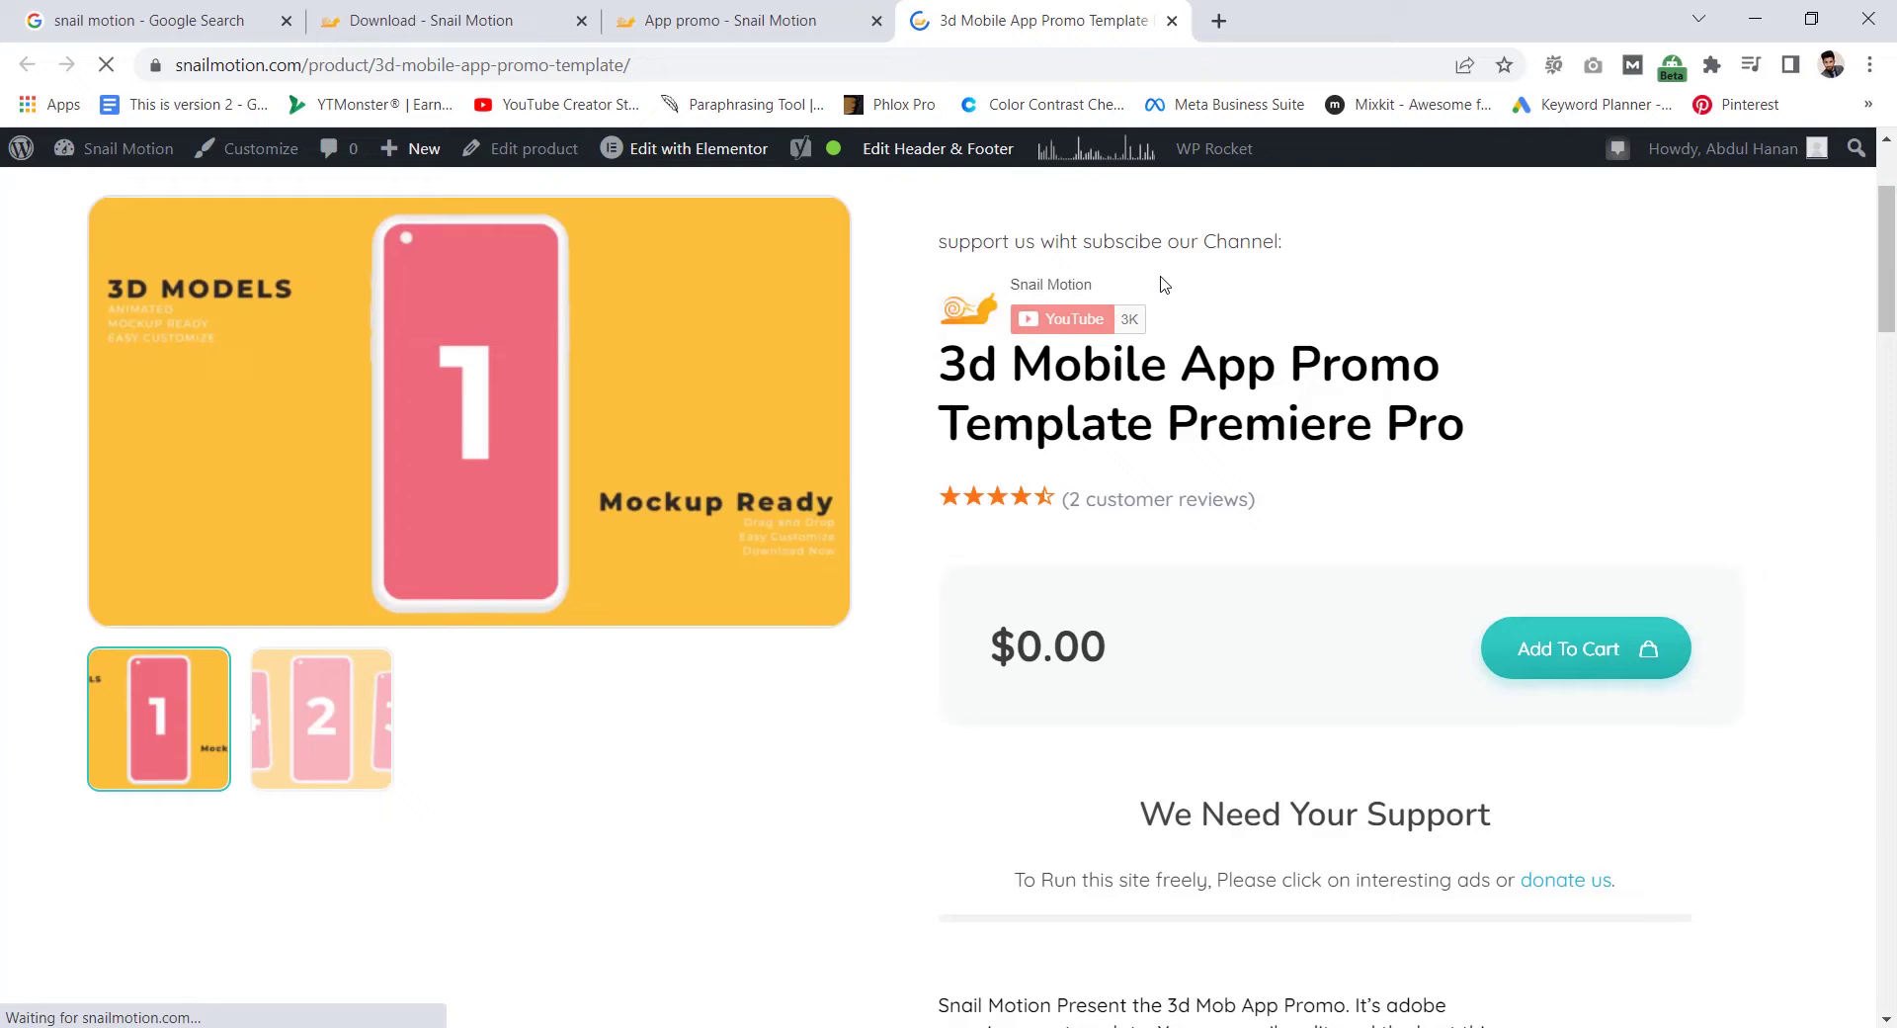
scroll(1013, 478, up, 2)
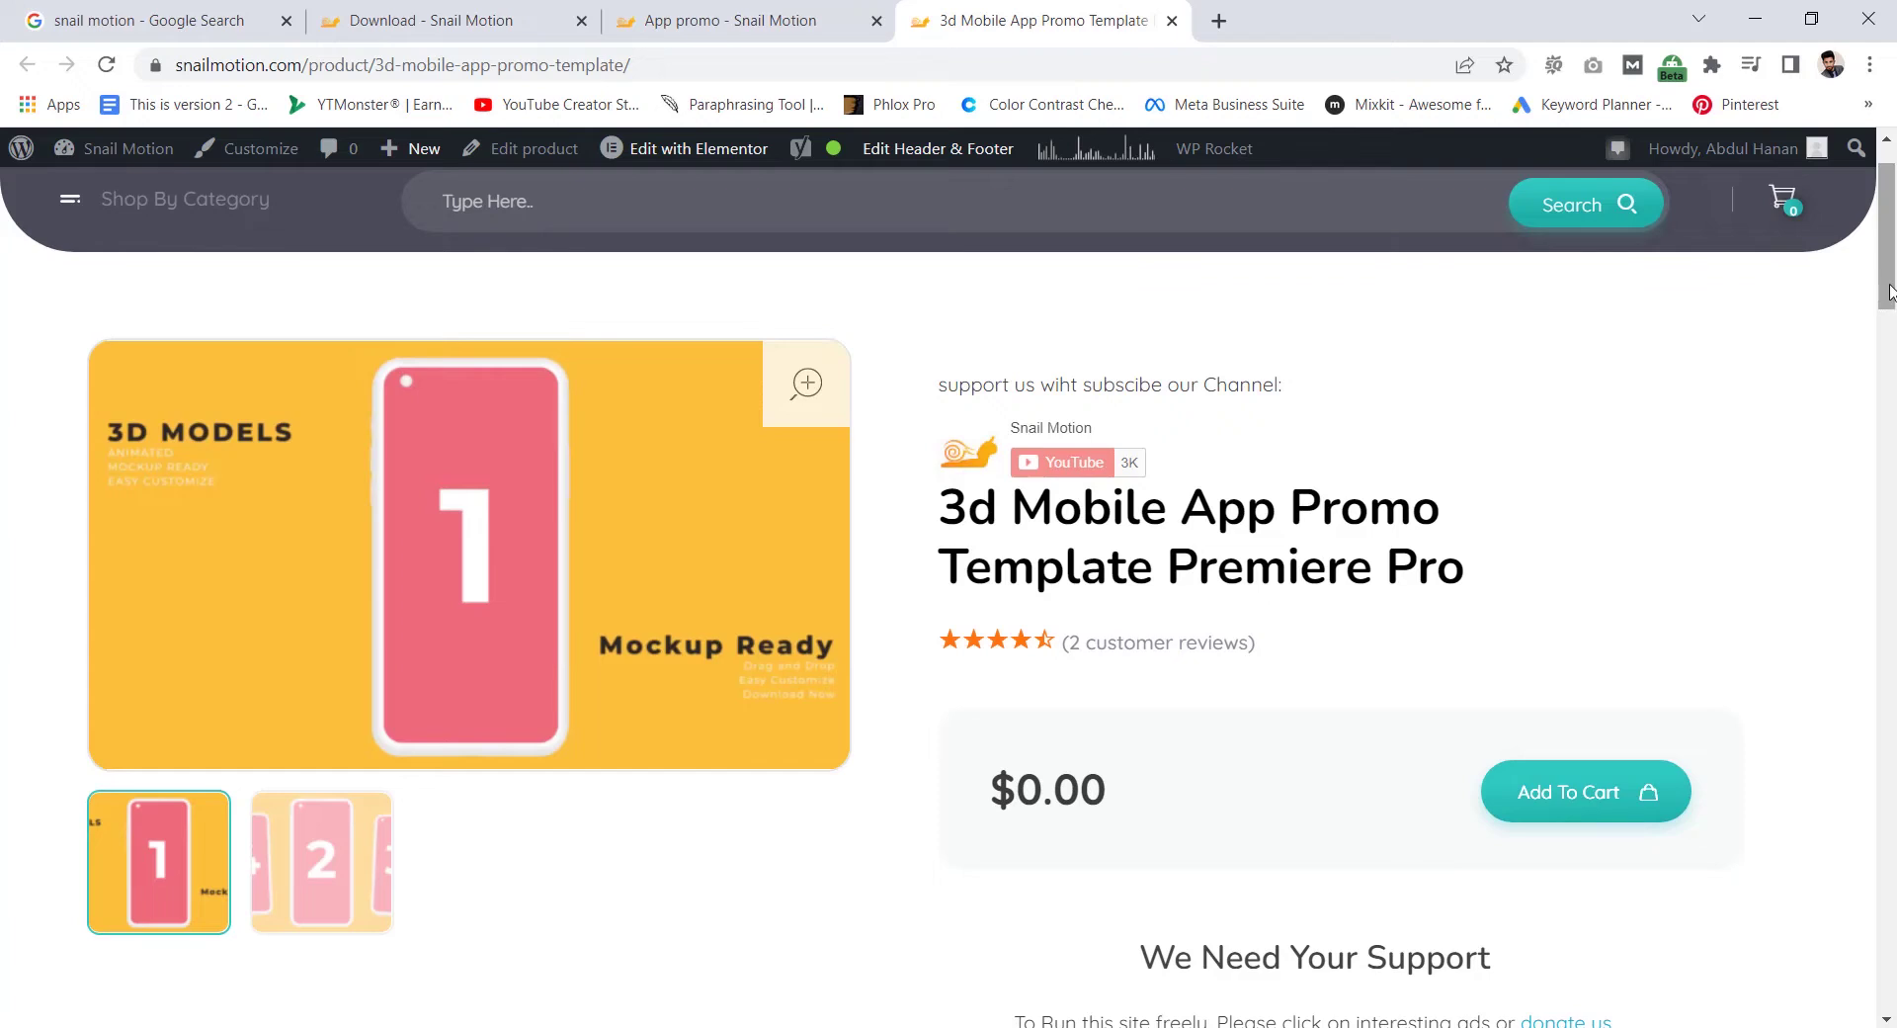
scroll(1890, 291, down, 1)
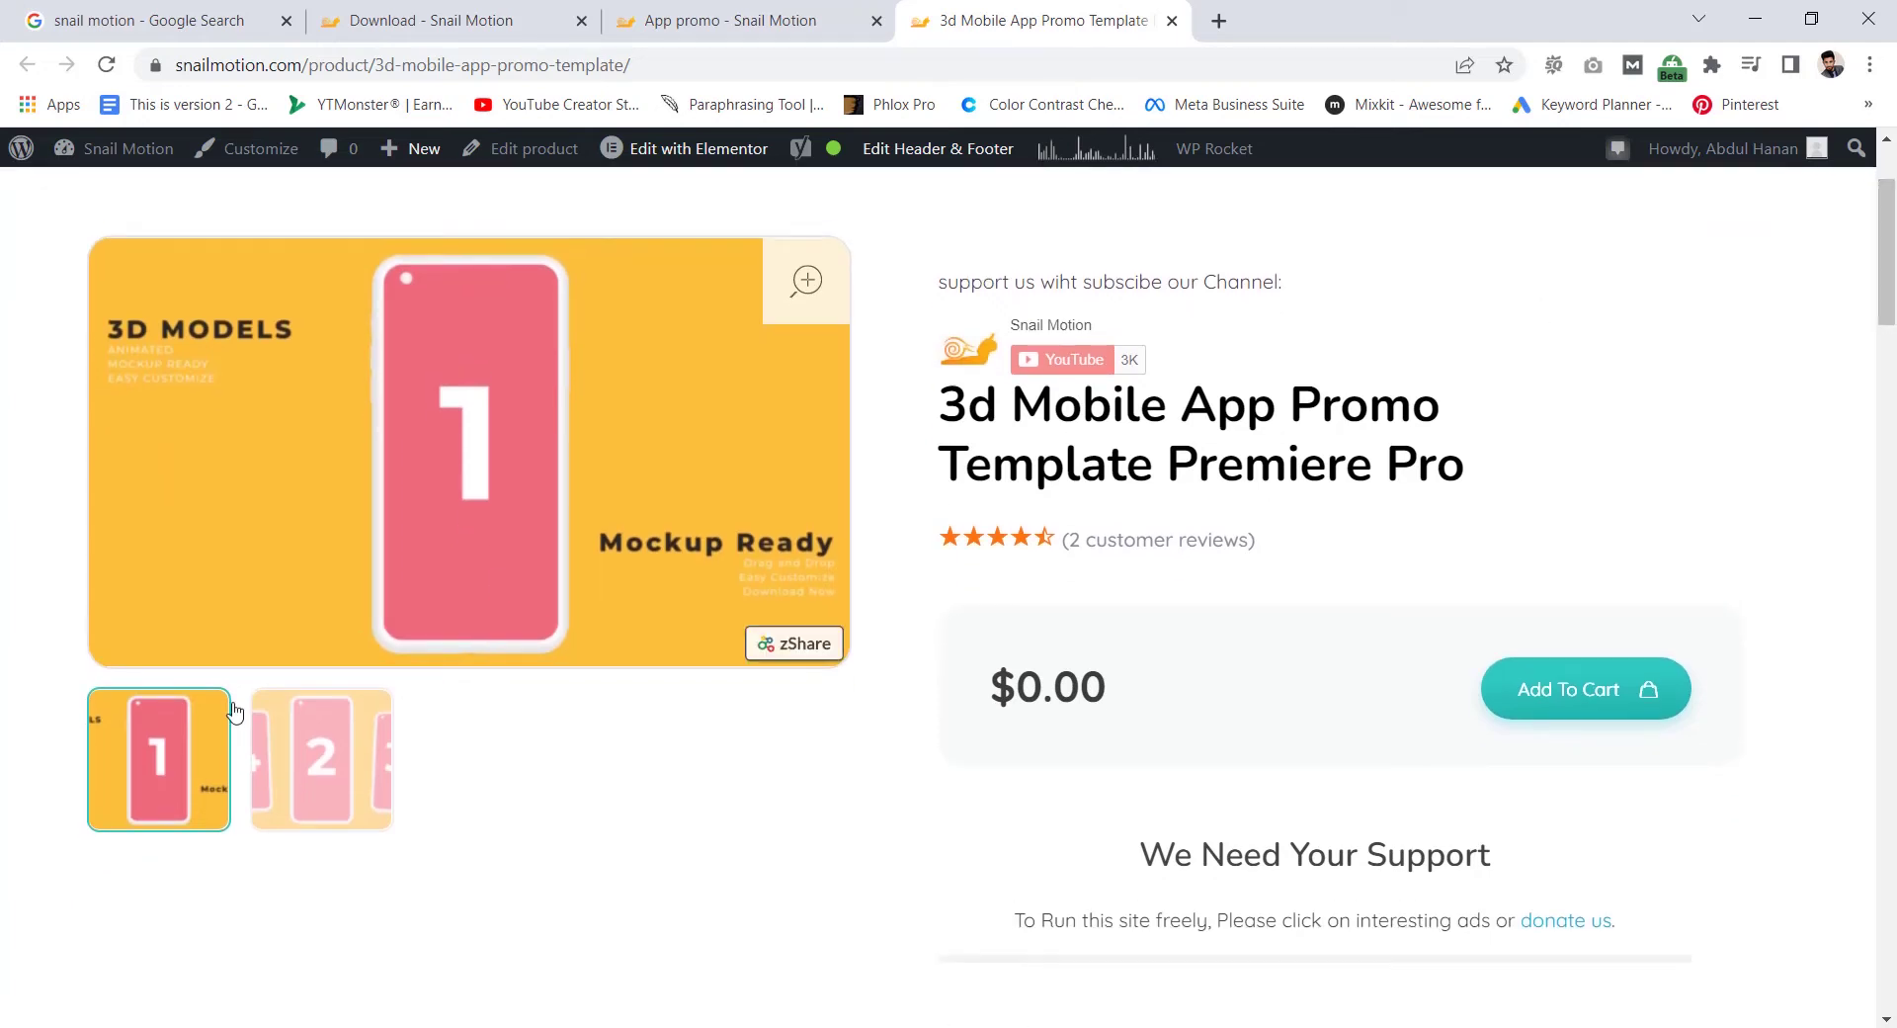
click(263, 763)
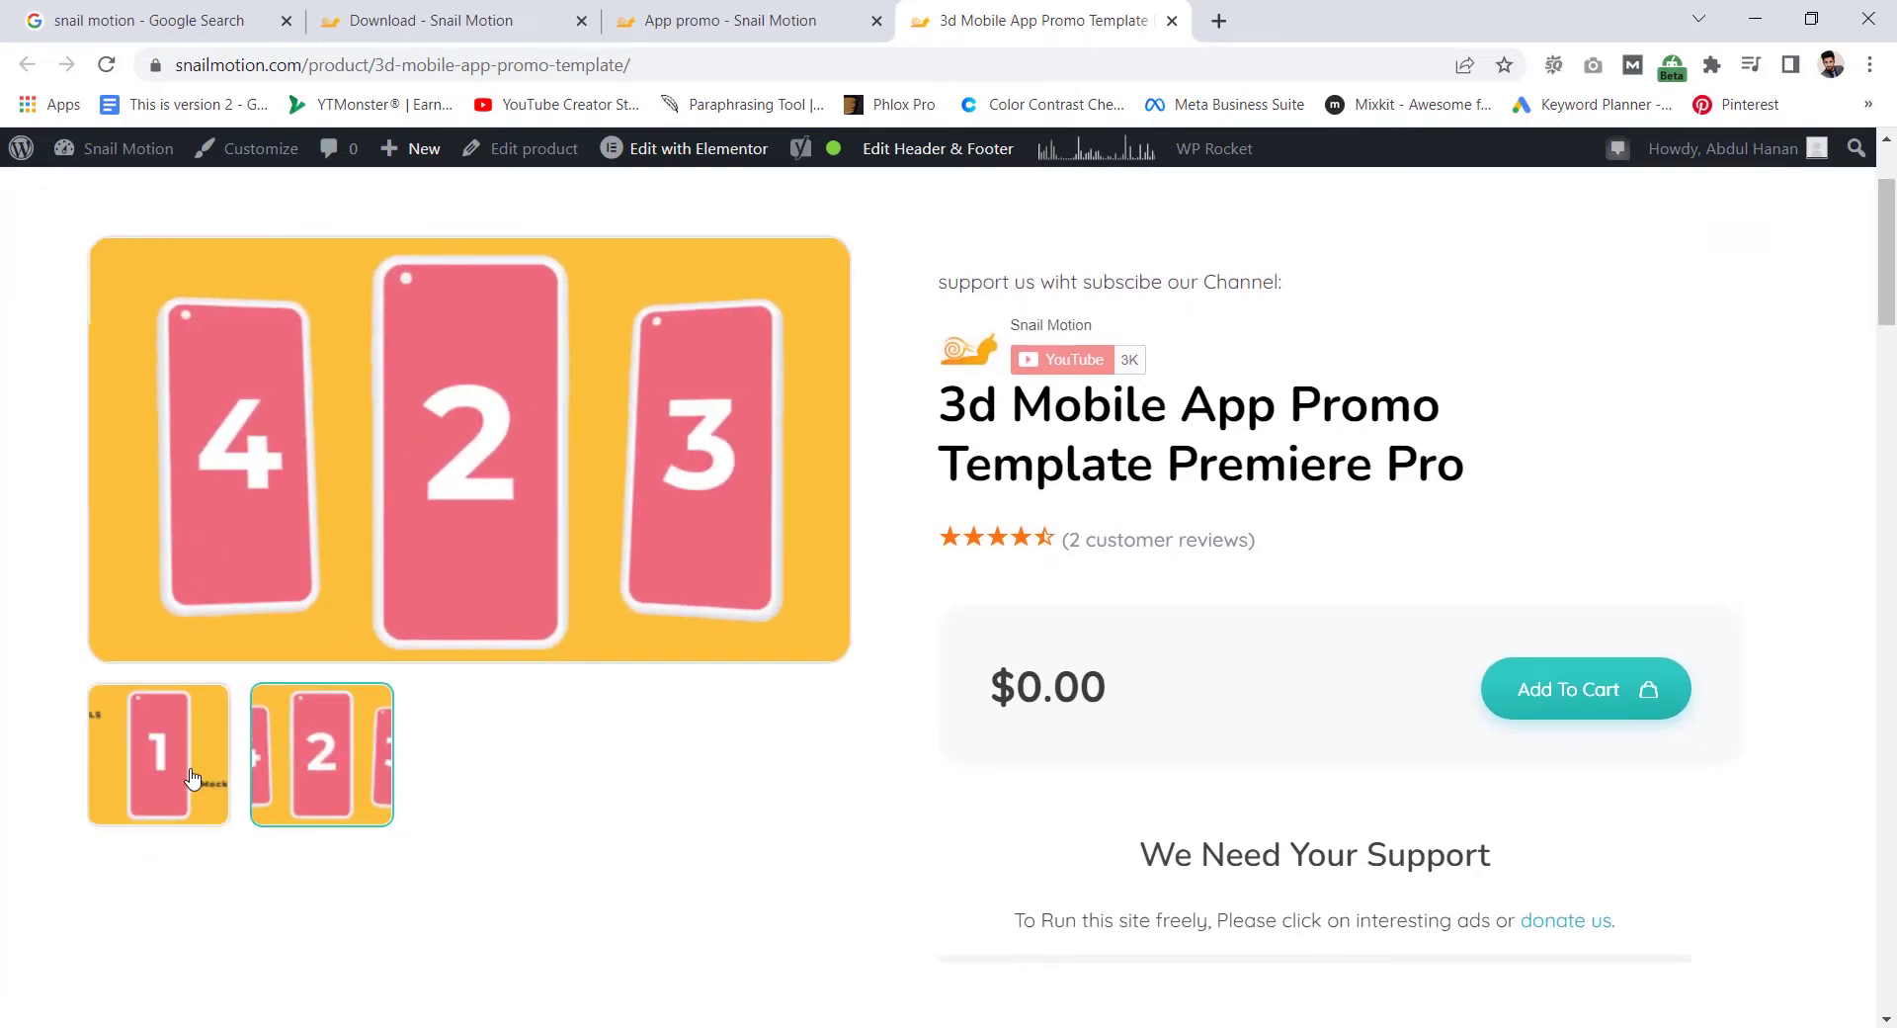
click(193, 778)
scroll(1890, 356, down, 6)
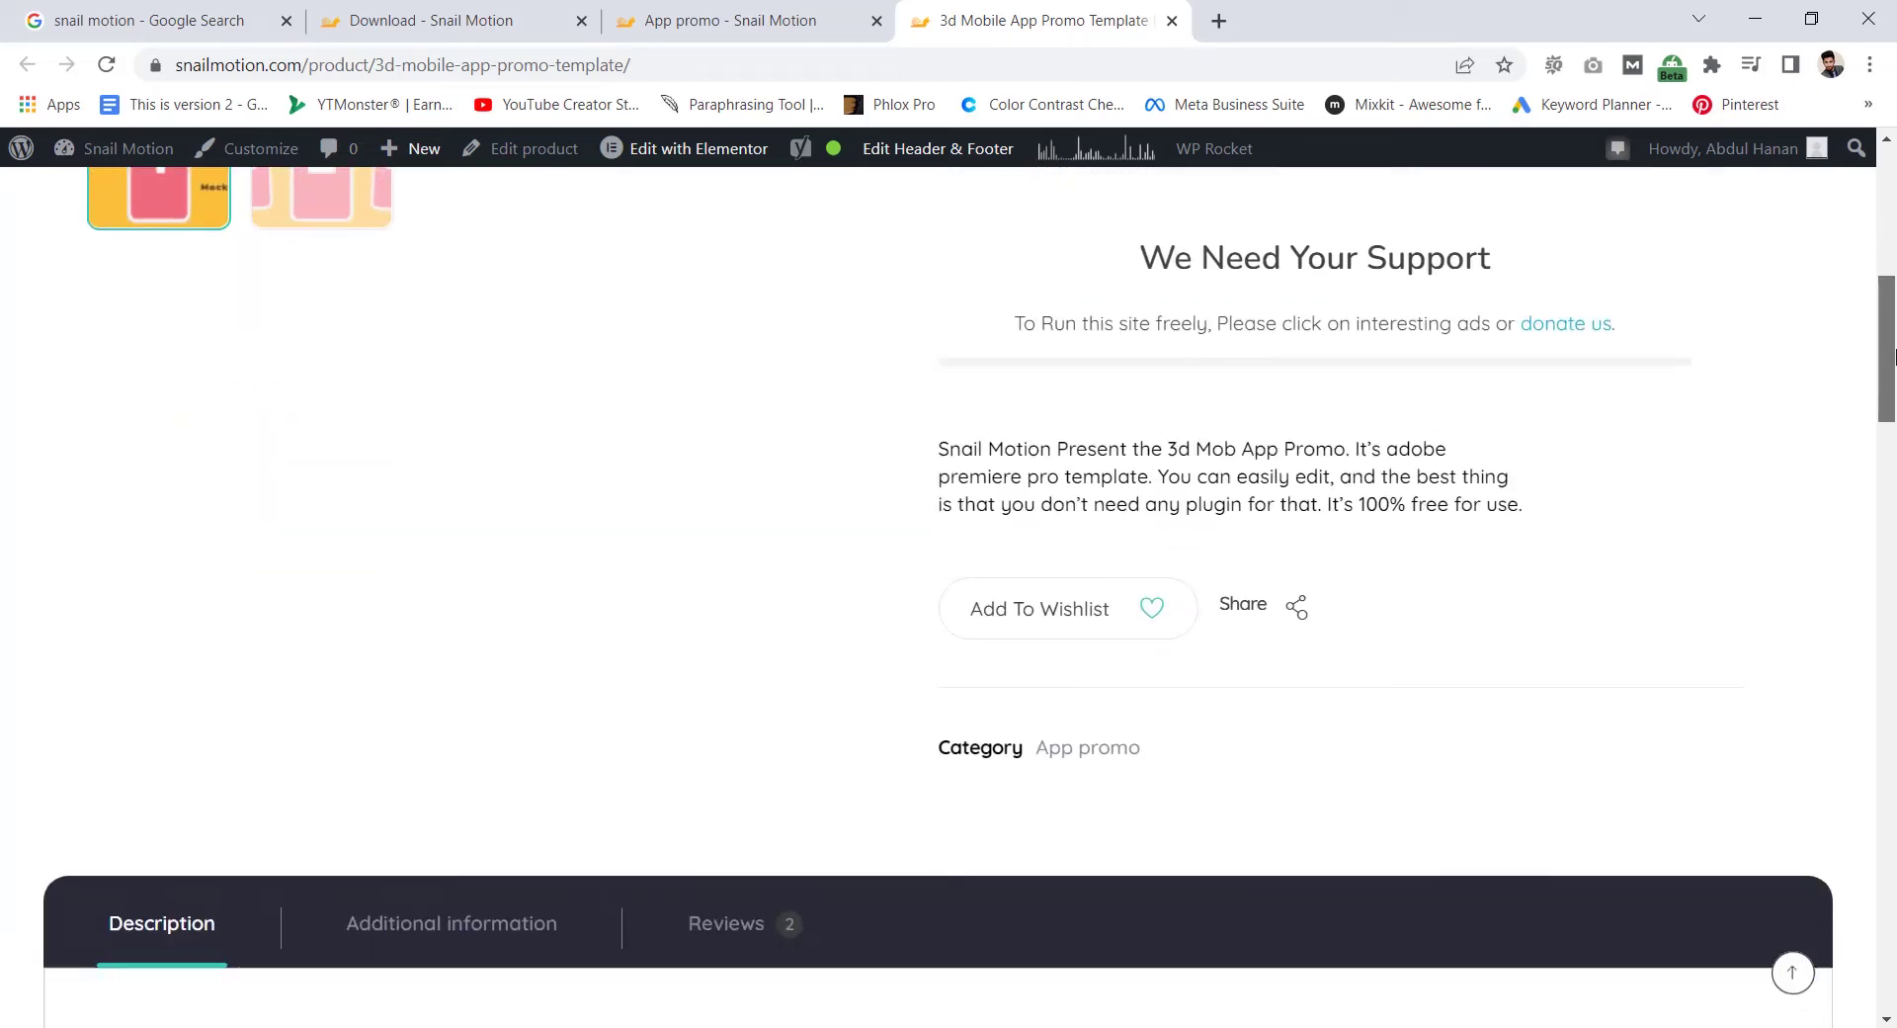
drag(1890, 355, 1890, 502)
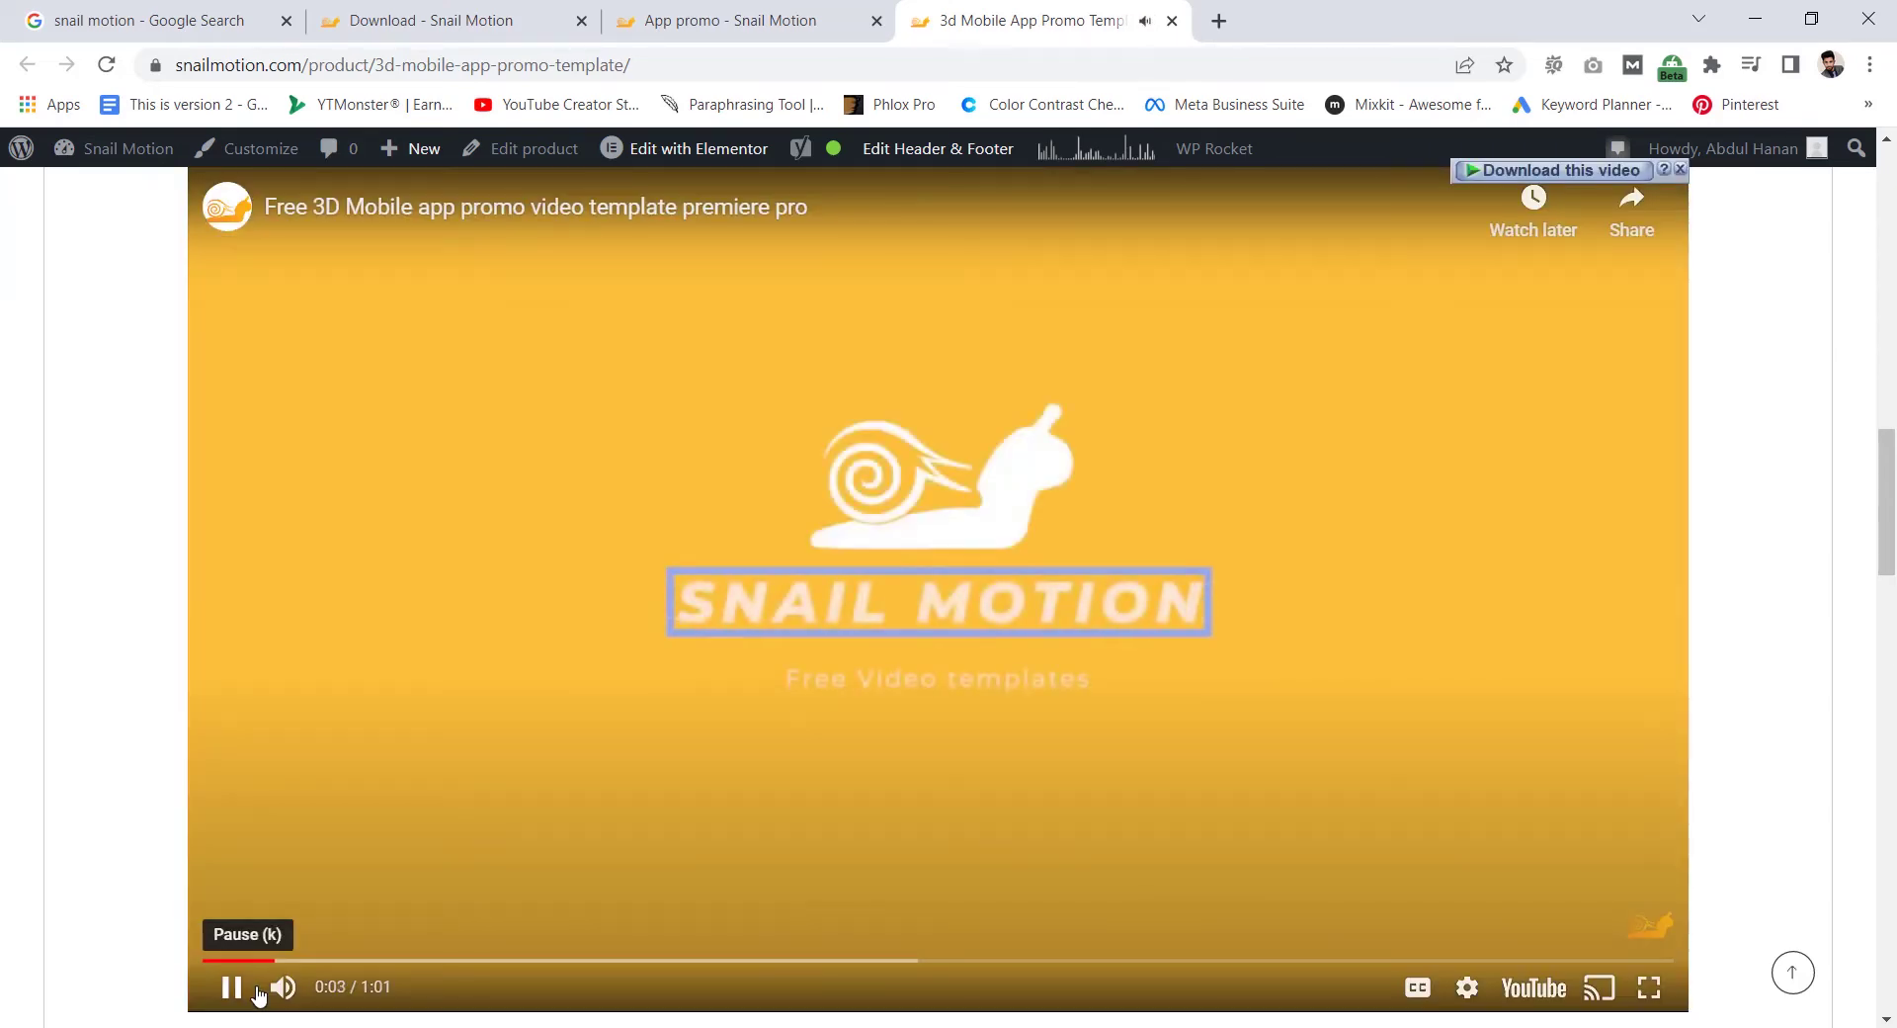
Step: Skim the preview video, pause it, and add the template to the cart
click(433, 960)
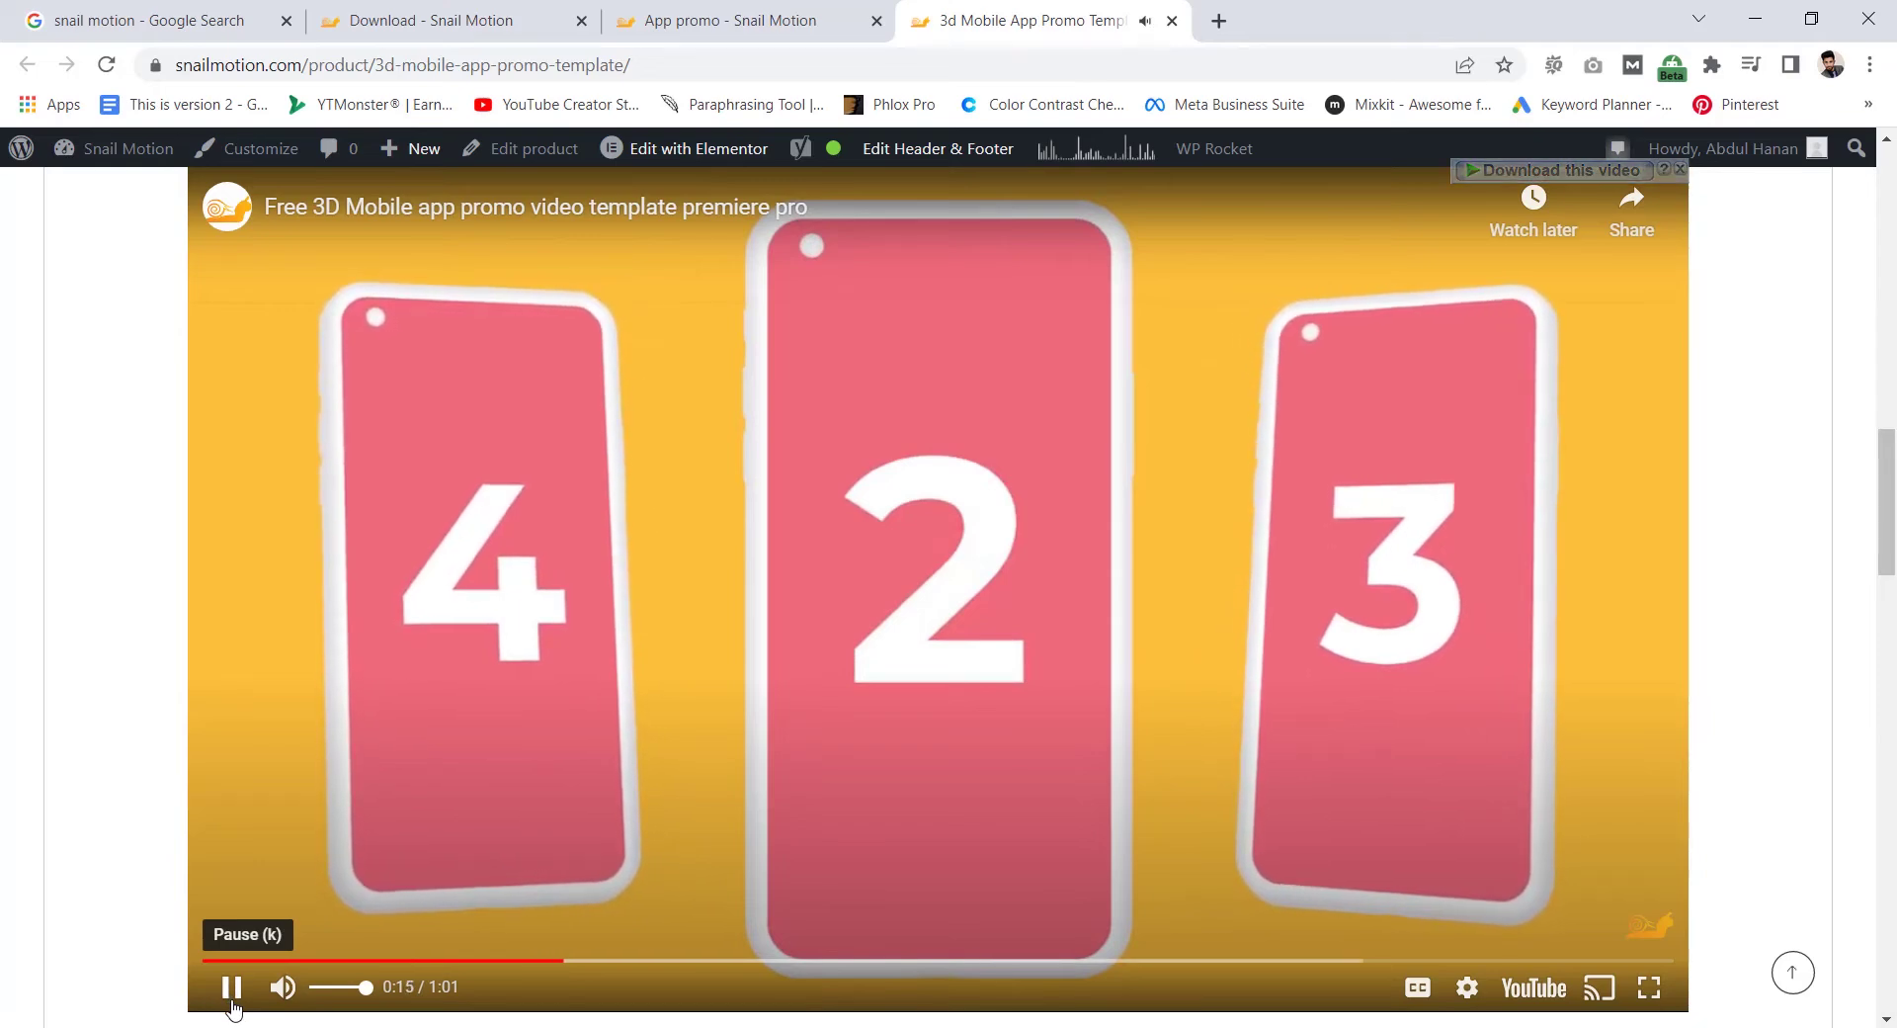
click(231, 996)
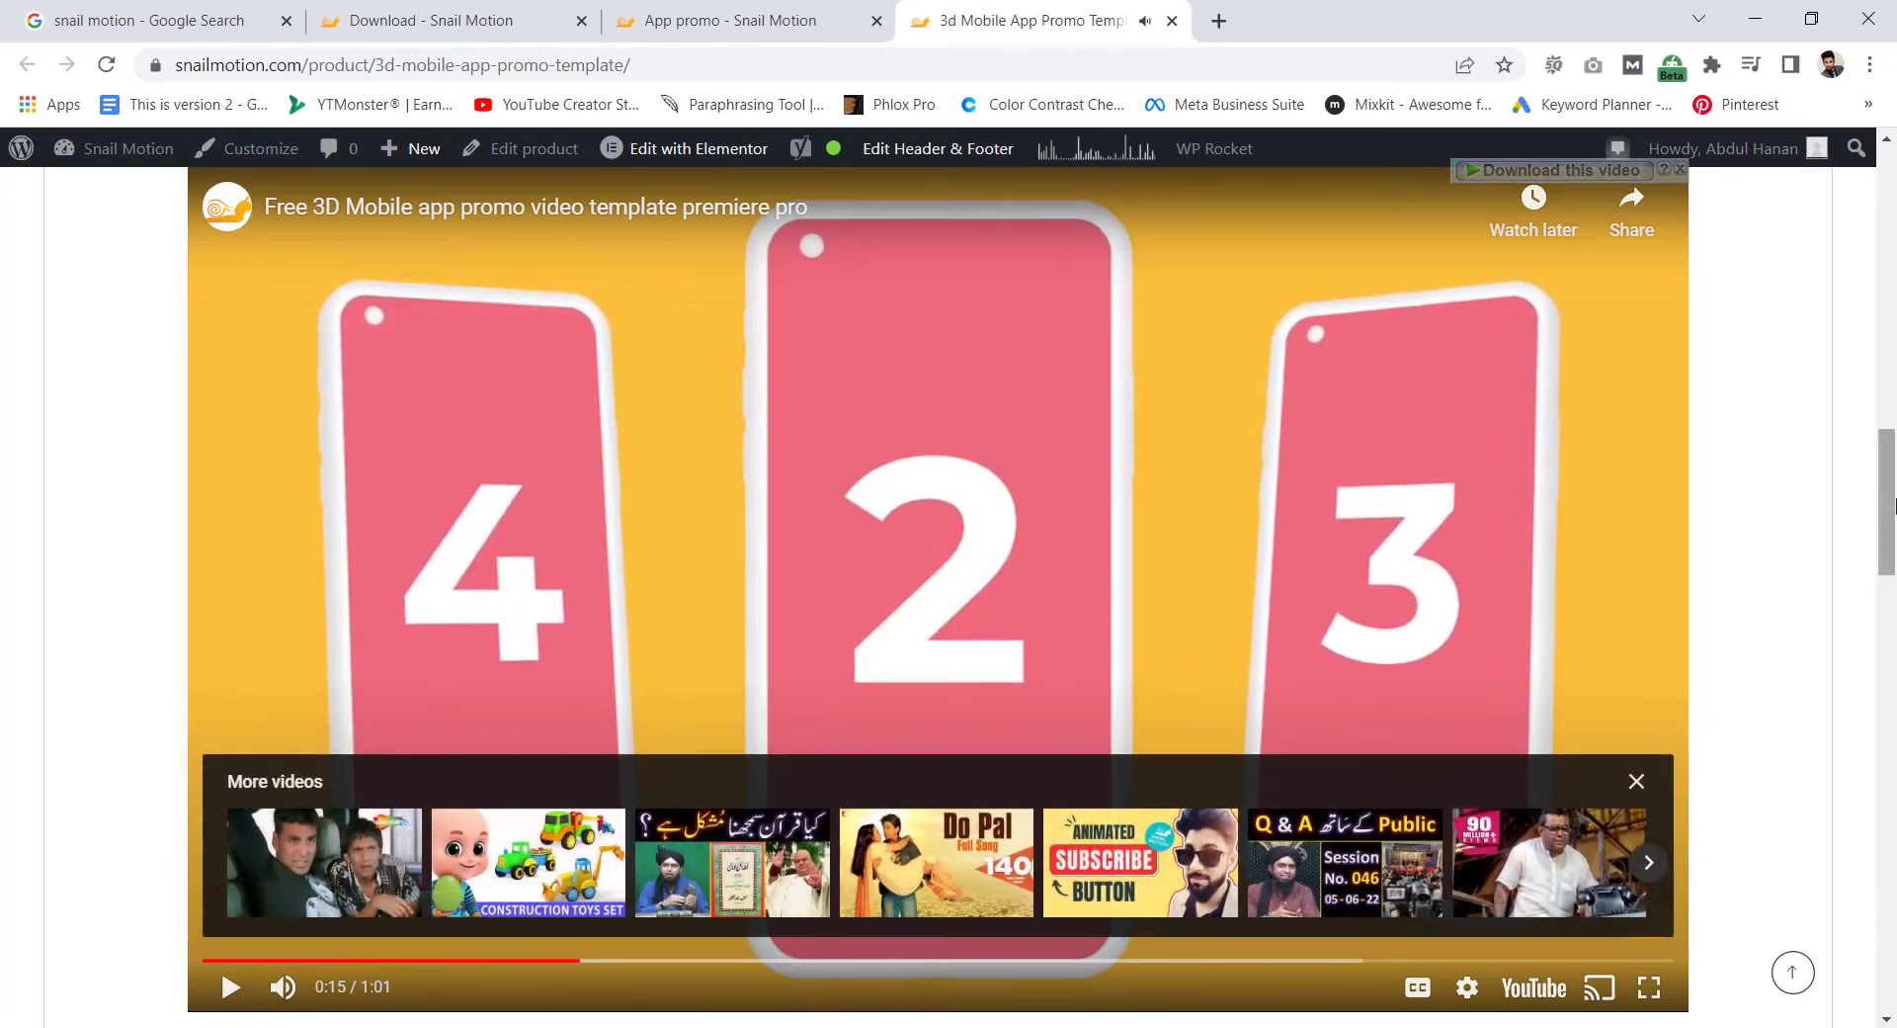
drag(1888, 510, 1893, 244)
click(1591, 766)
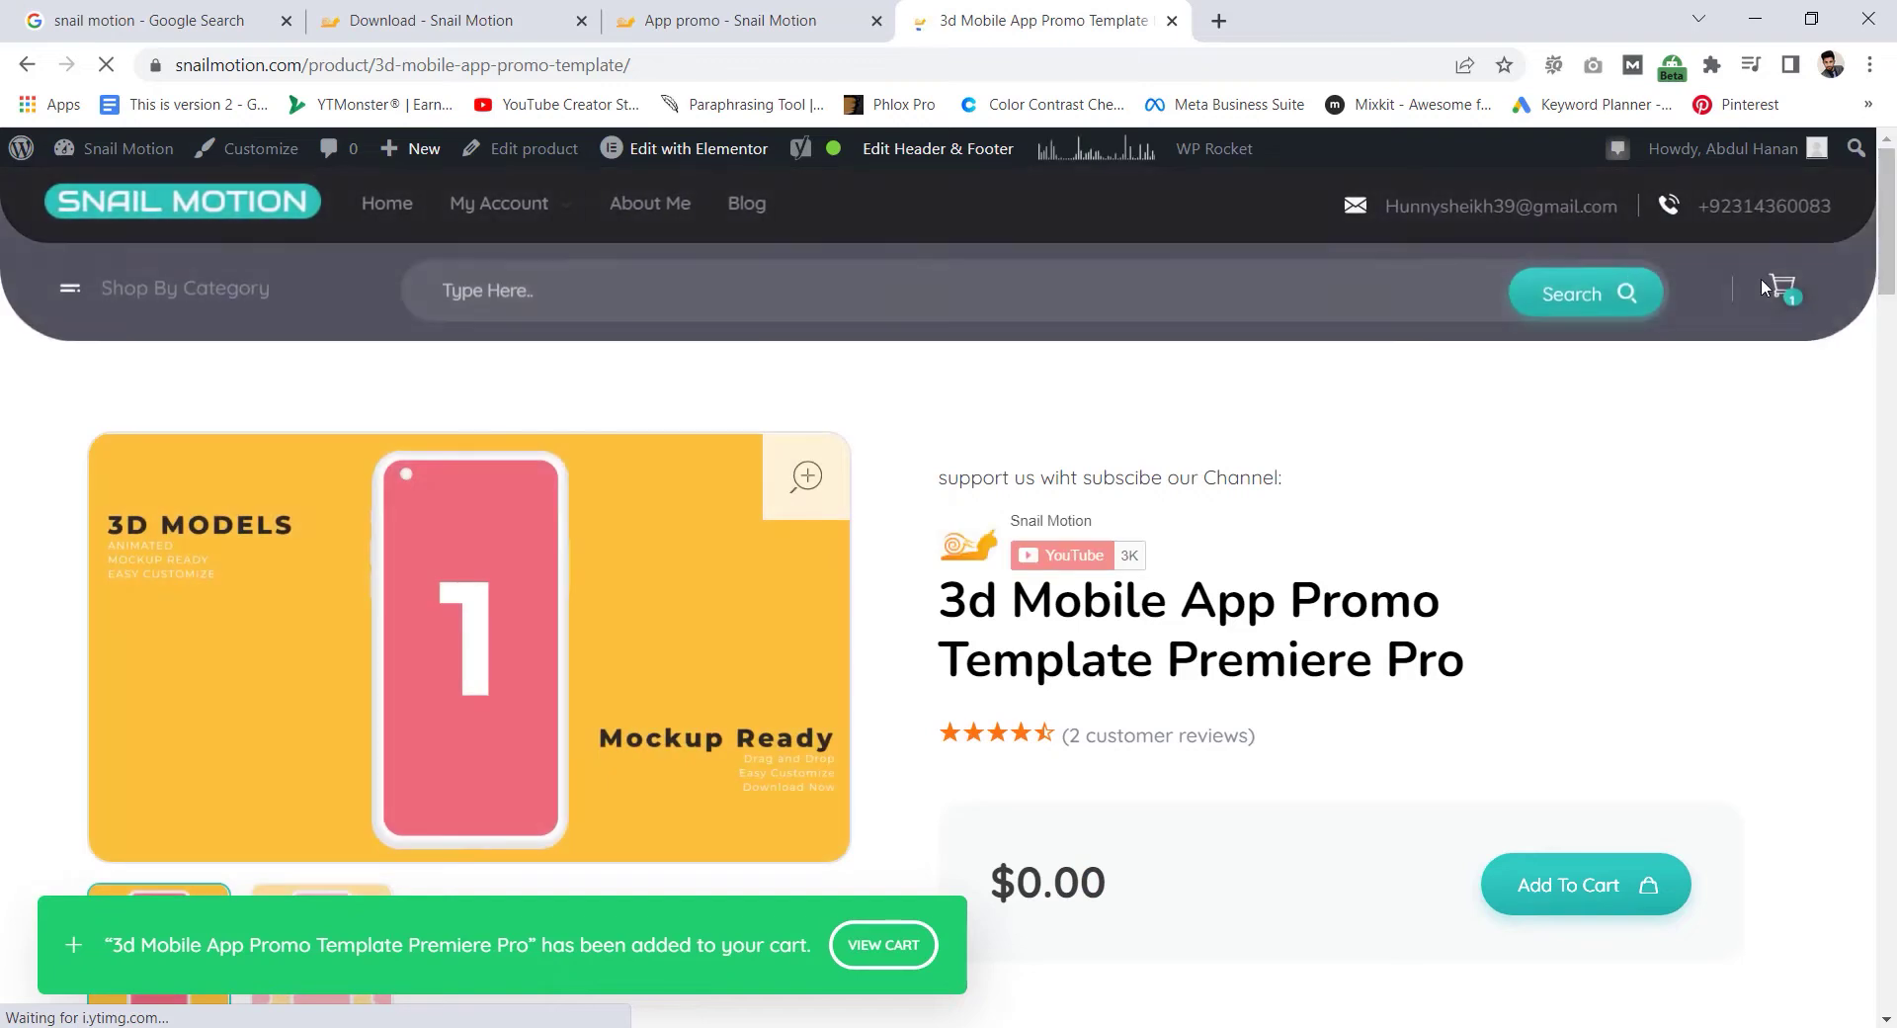
Step: Check out and place the free order for the template
click(1773, 281)
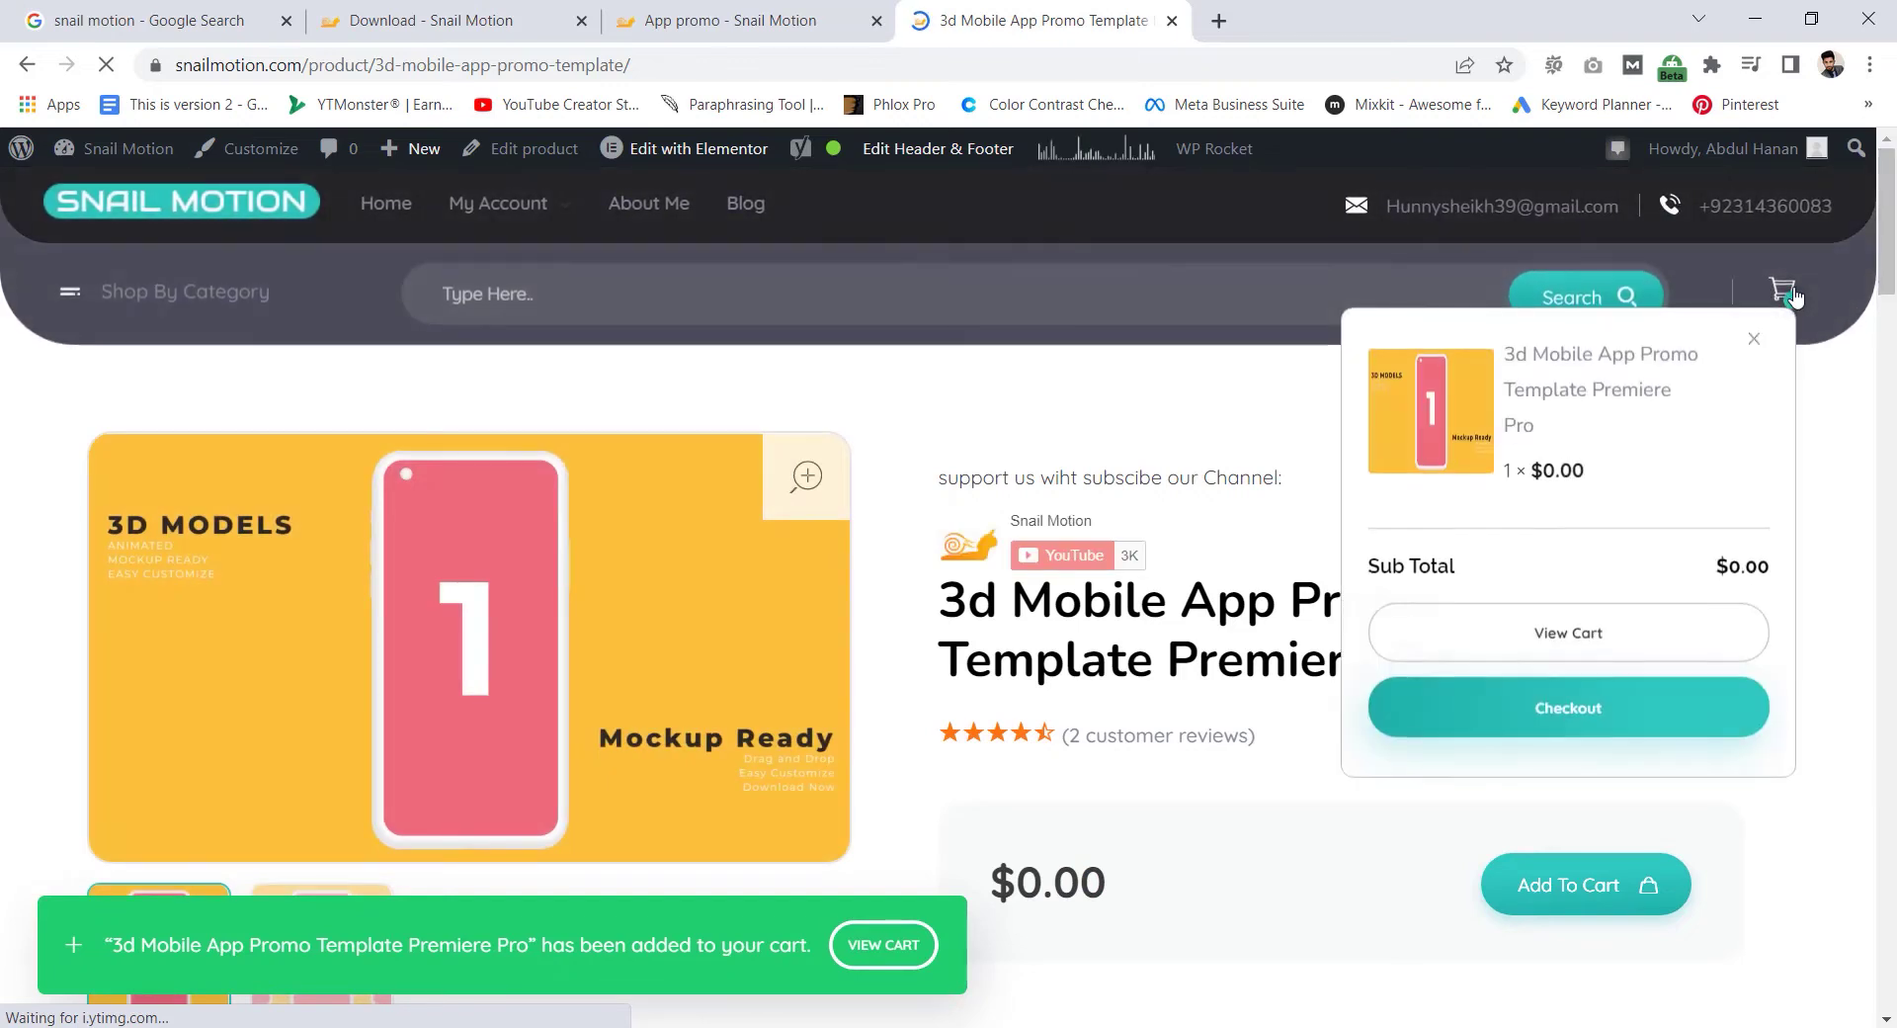
click(1585, 729)
scroll(1893, 441, down, 3)
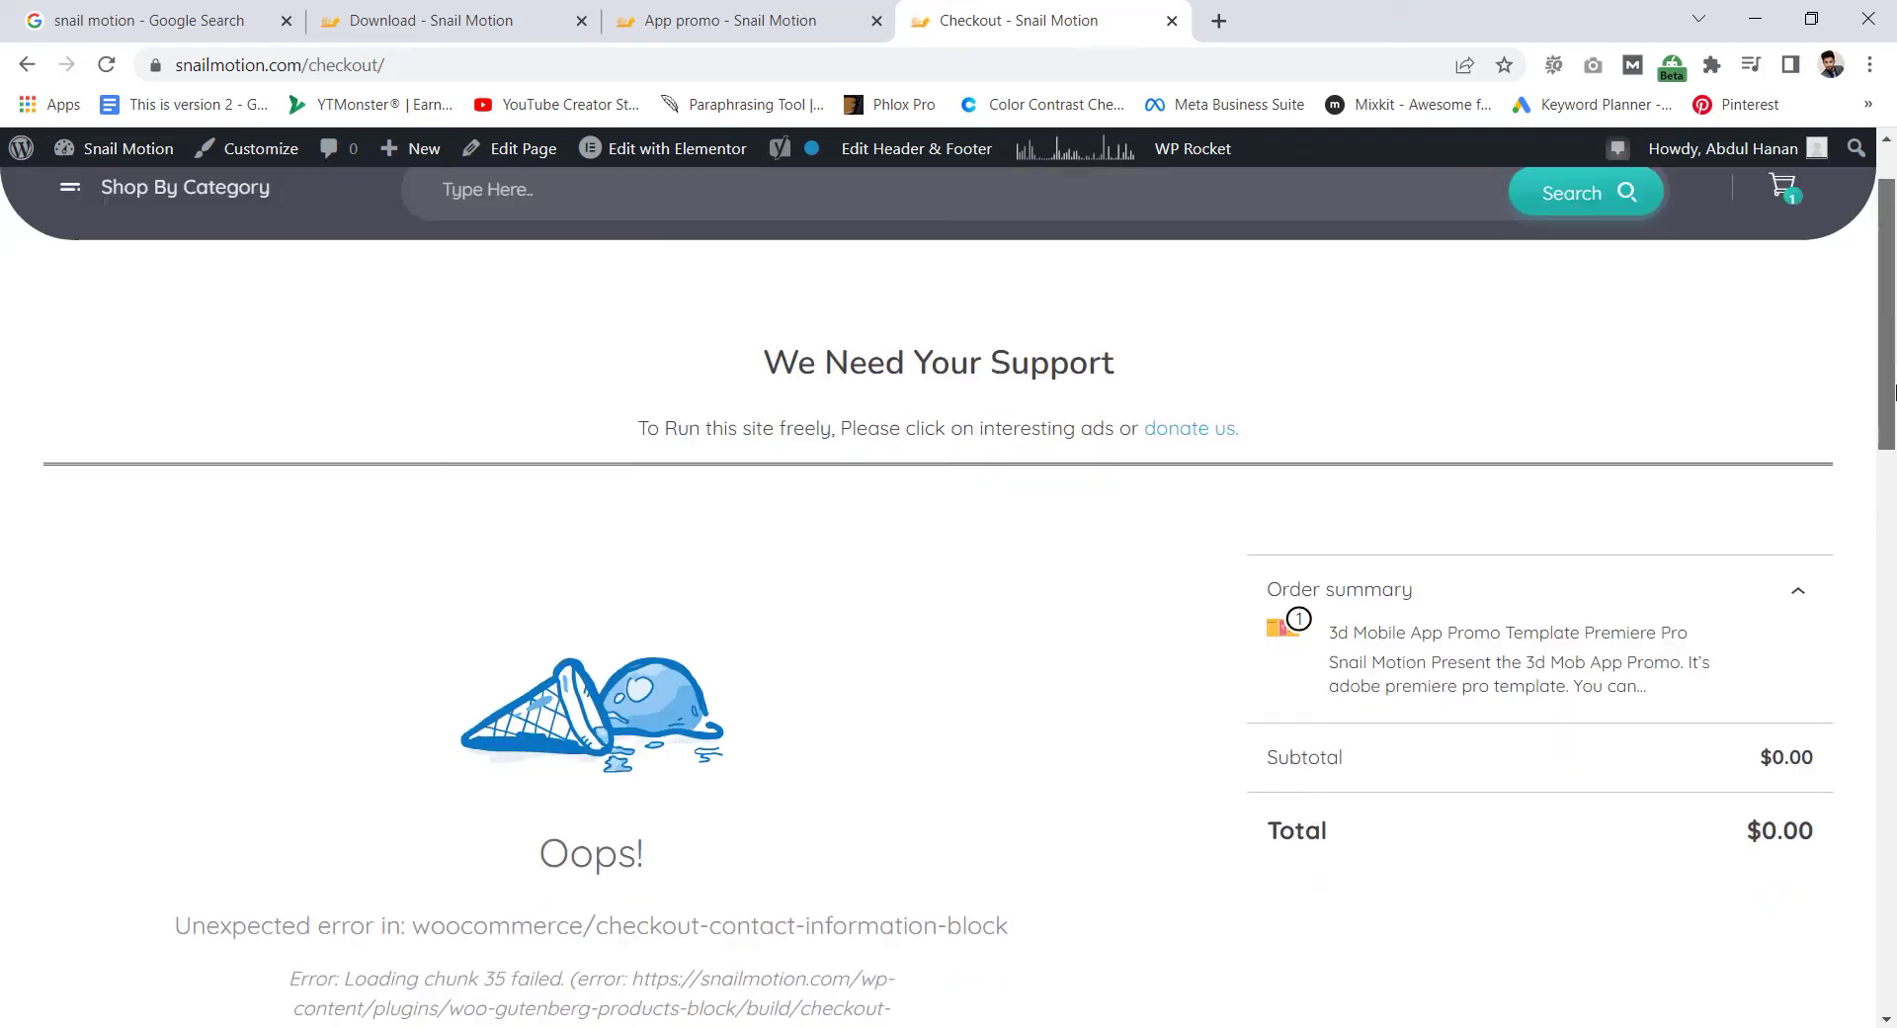
drag(1893, 441, 1893, 726)
click(879, 796)
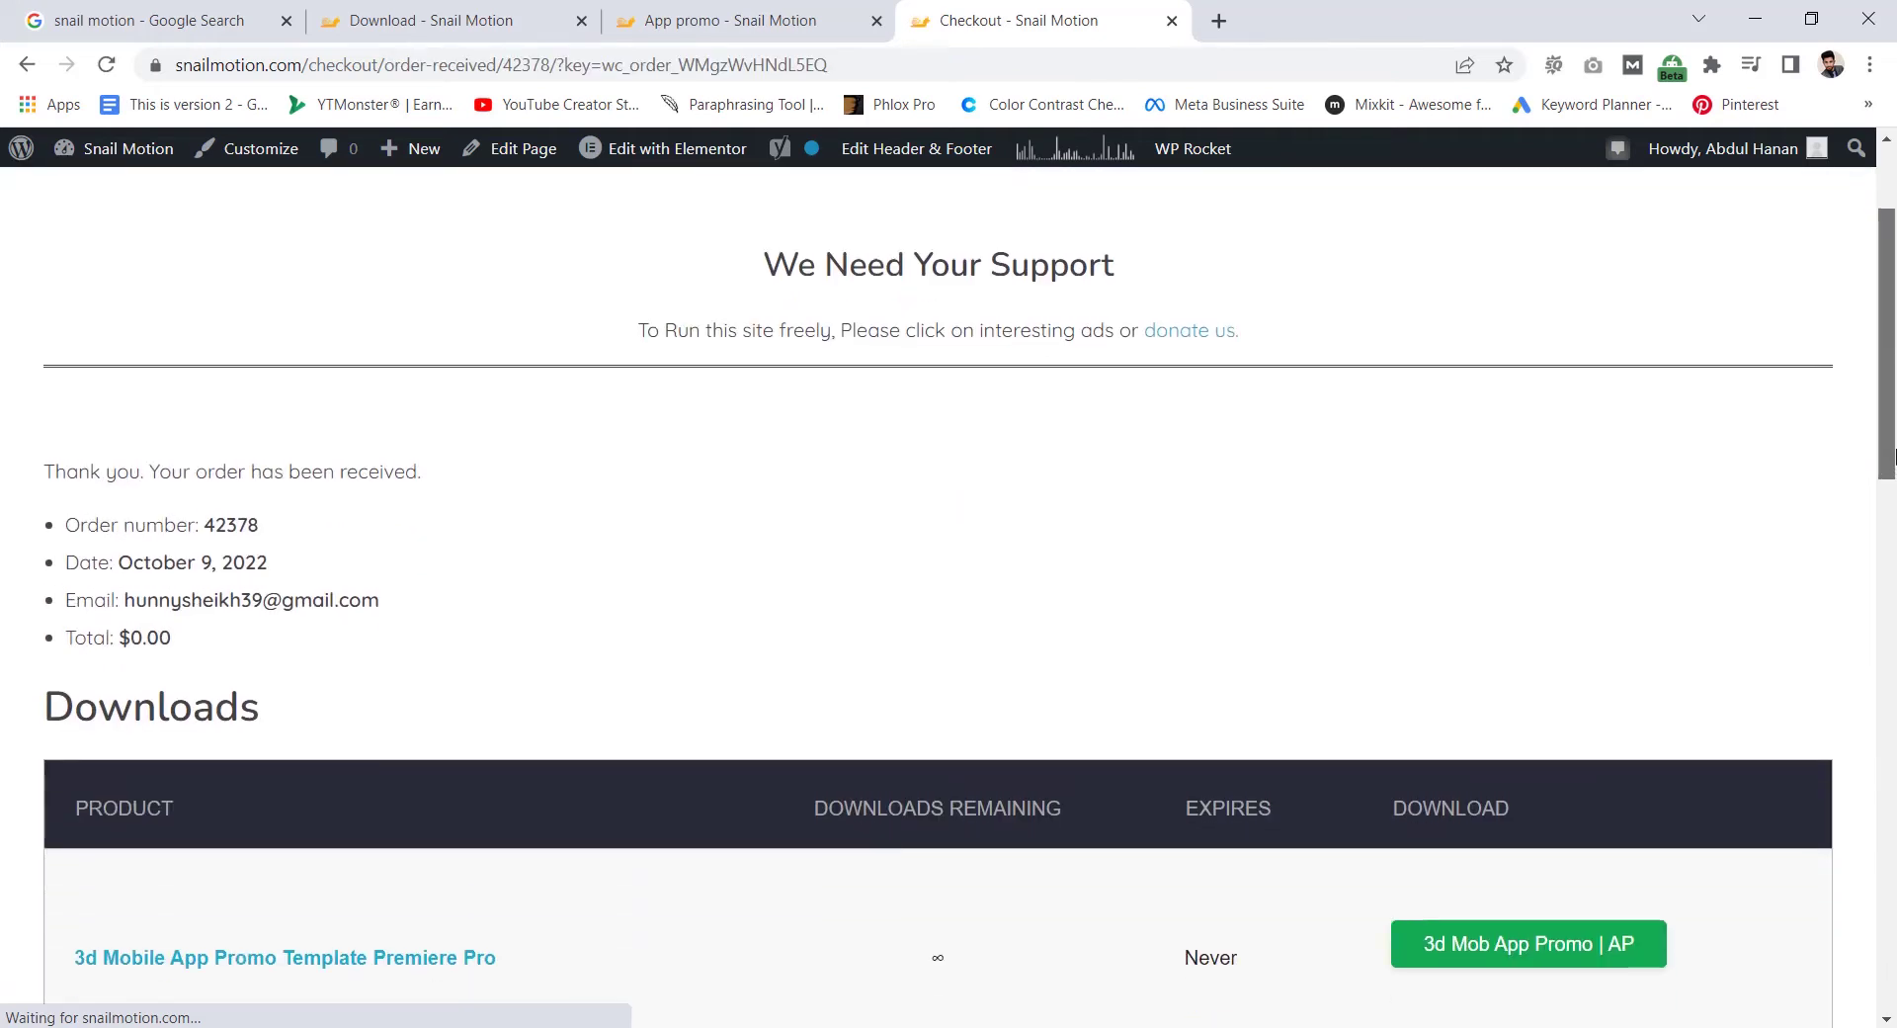
Step: Download the template's zip file from the order-received page
drag(1893, 408, 1893, 576)
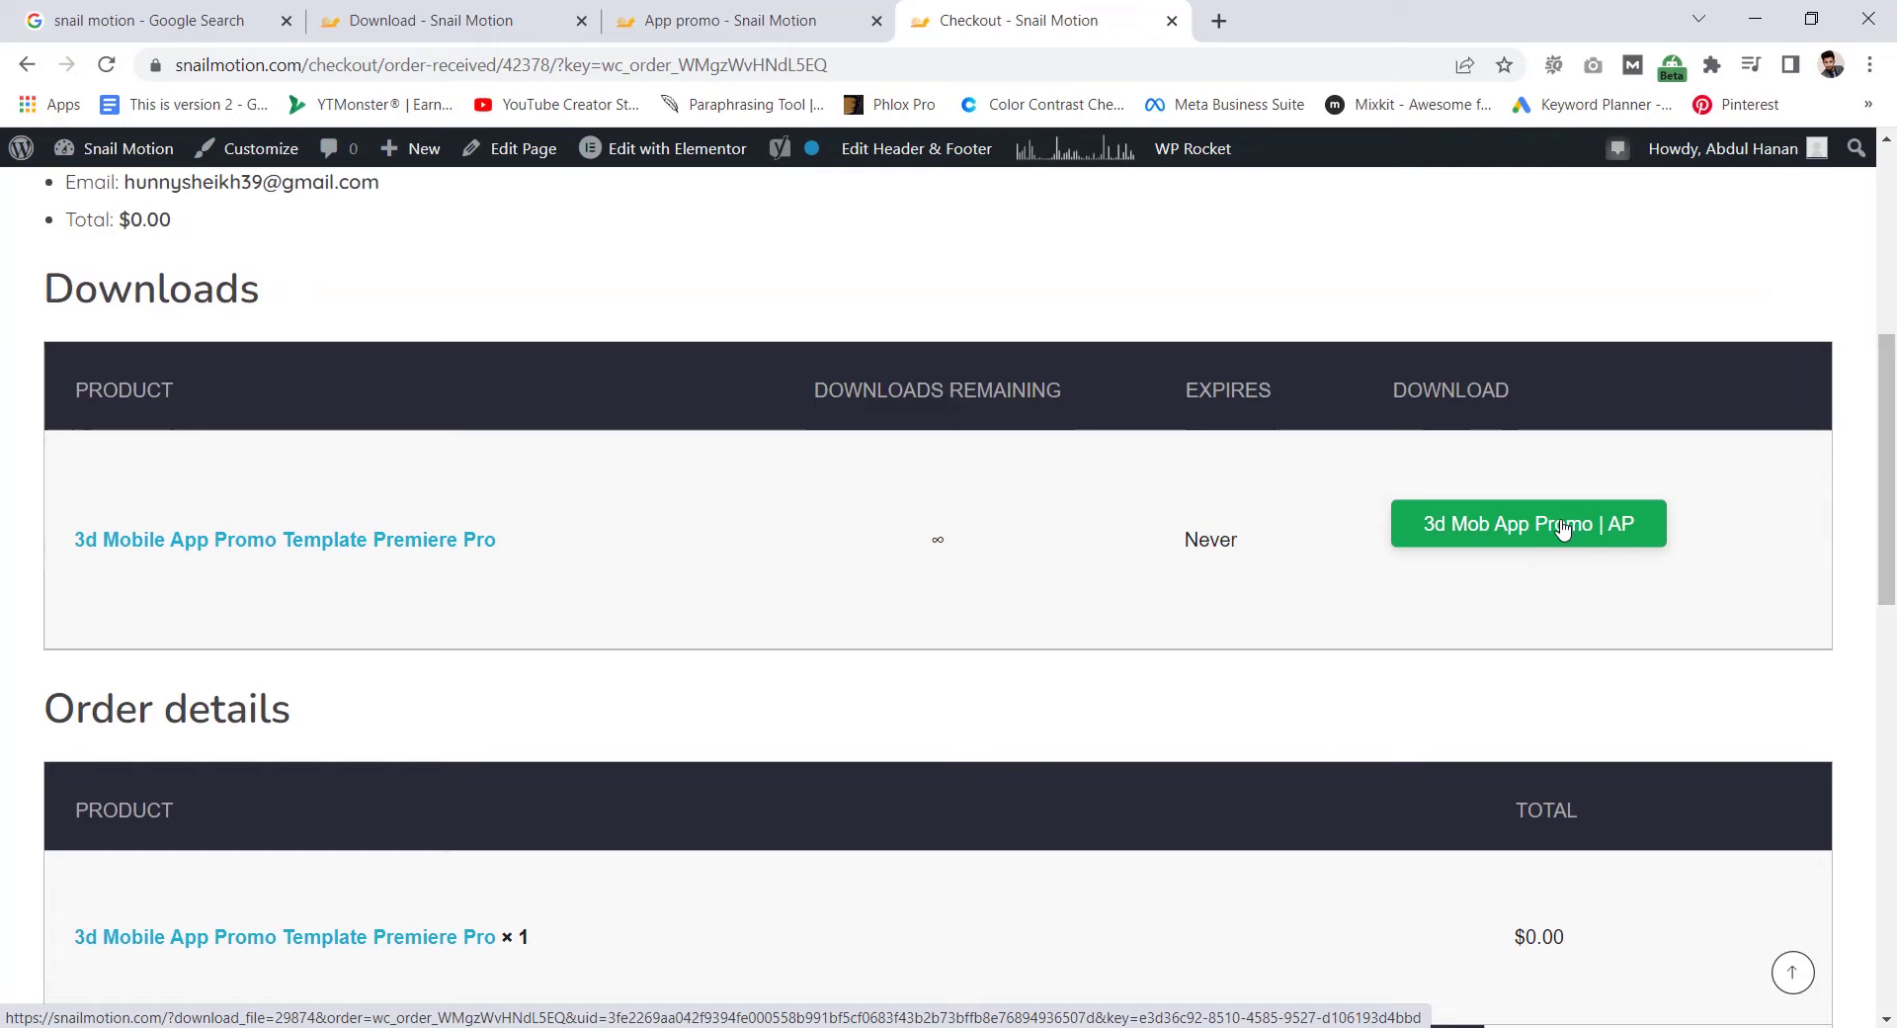
click(1518, 528)
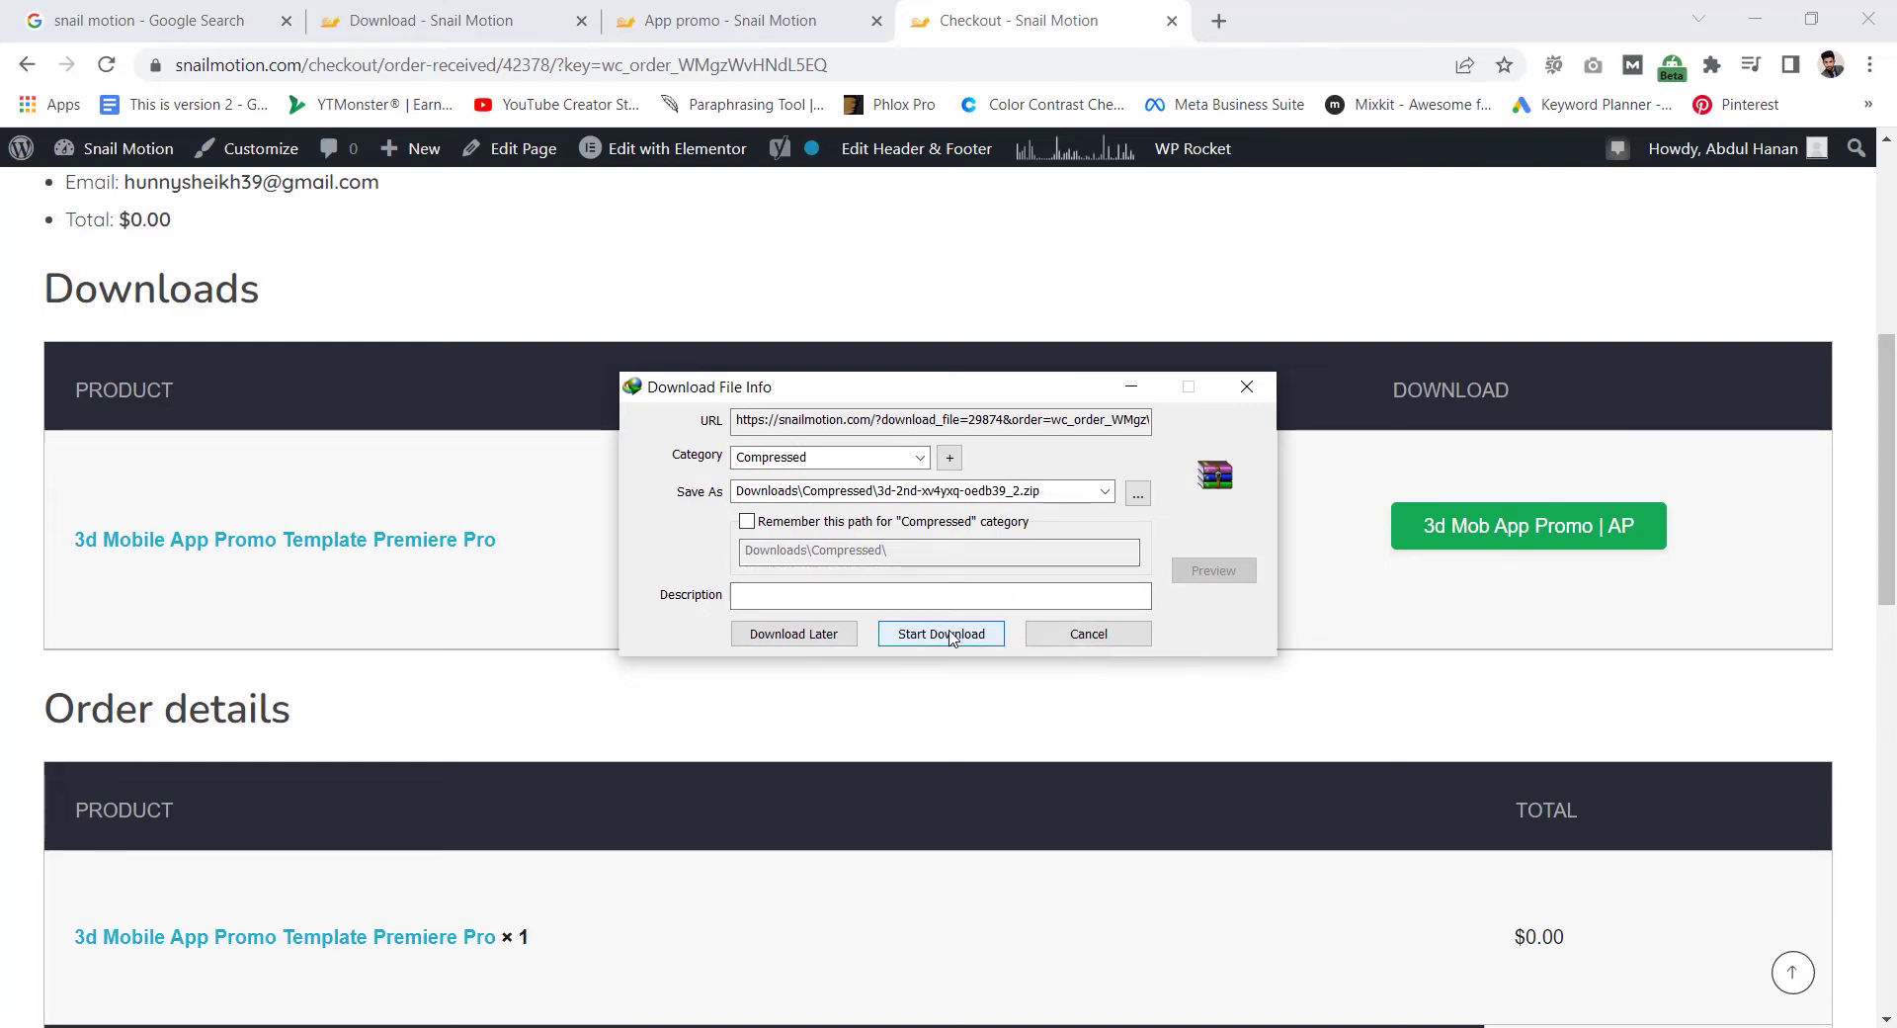
click(951, 637)
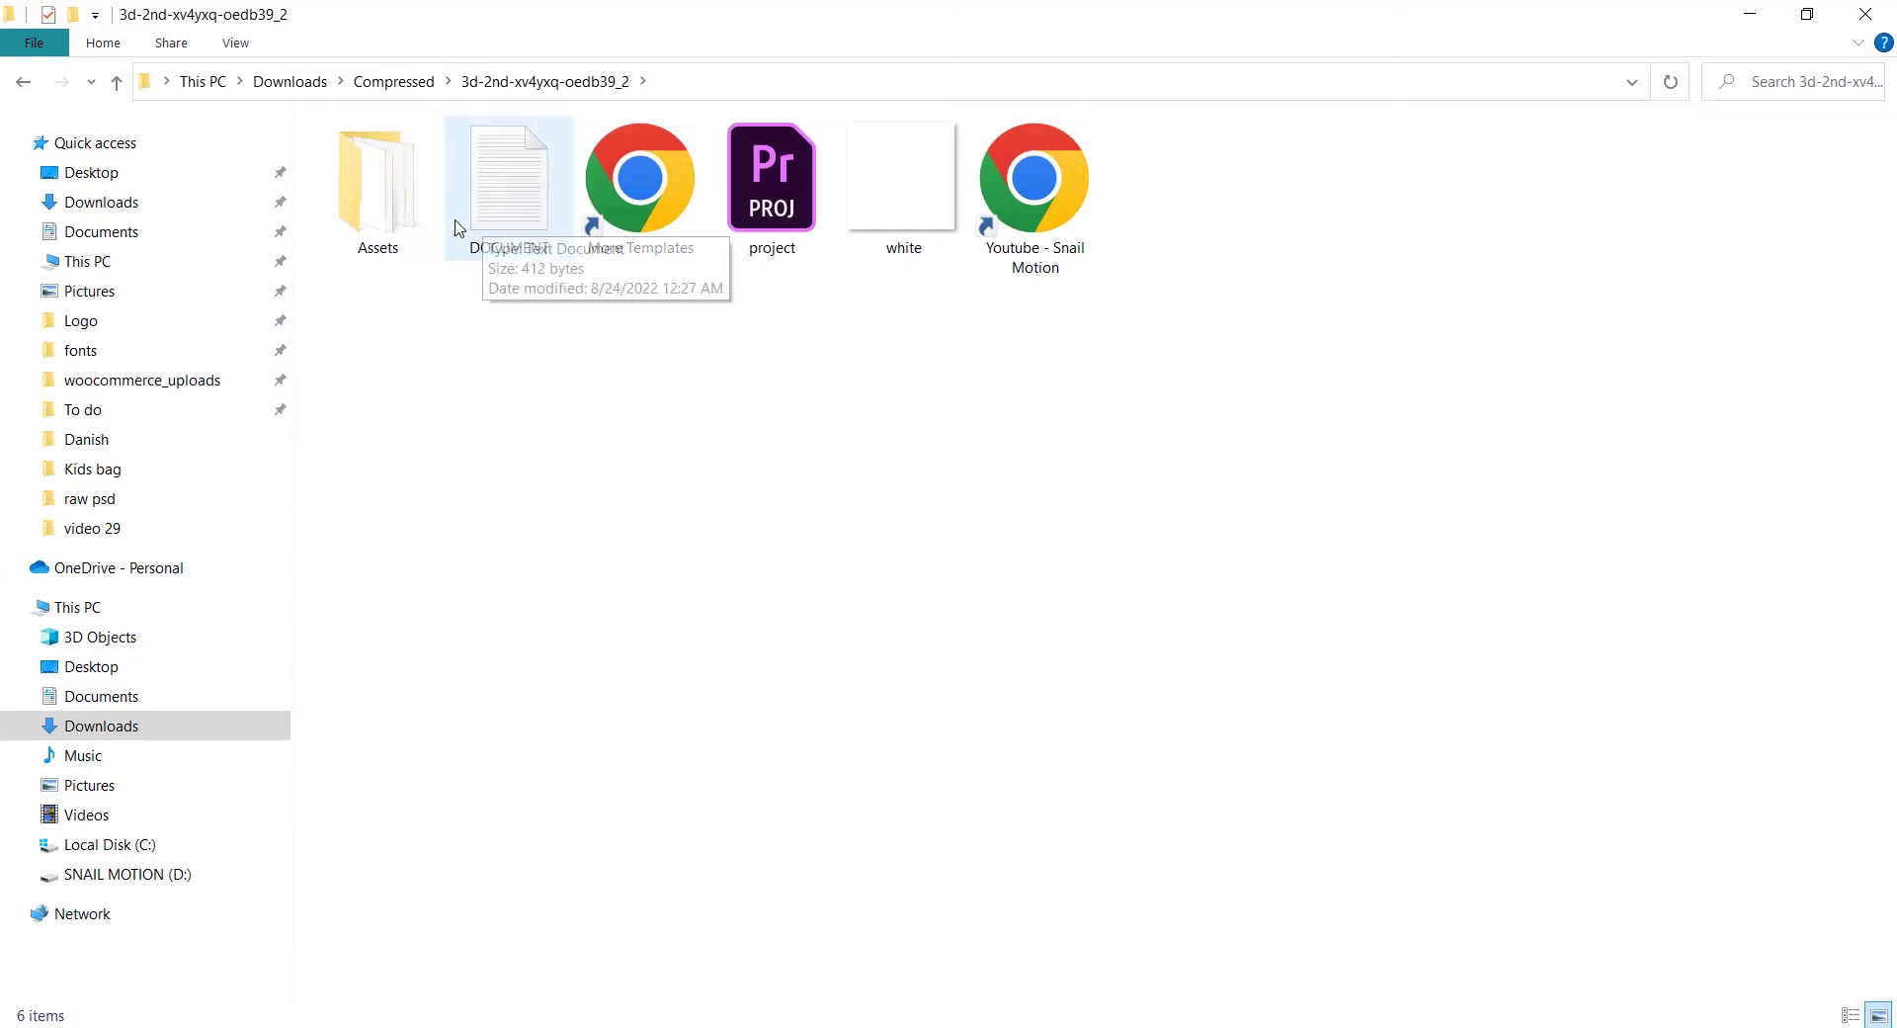
Step: Read the DOCUMENT instructions in Notepad, then open the template project in Premiere Pro
double_click(525, 239)
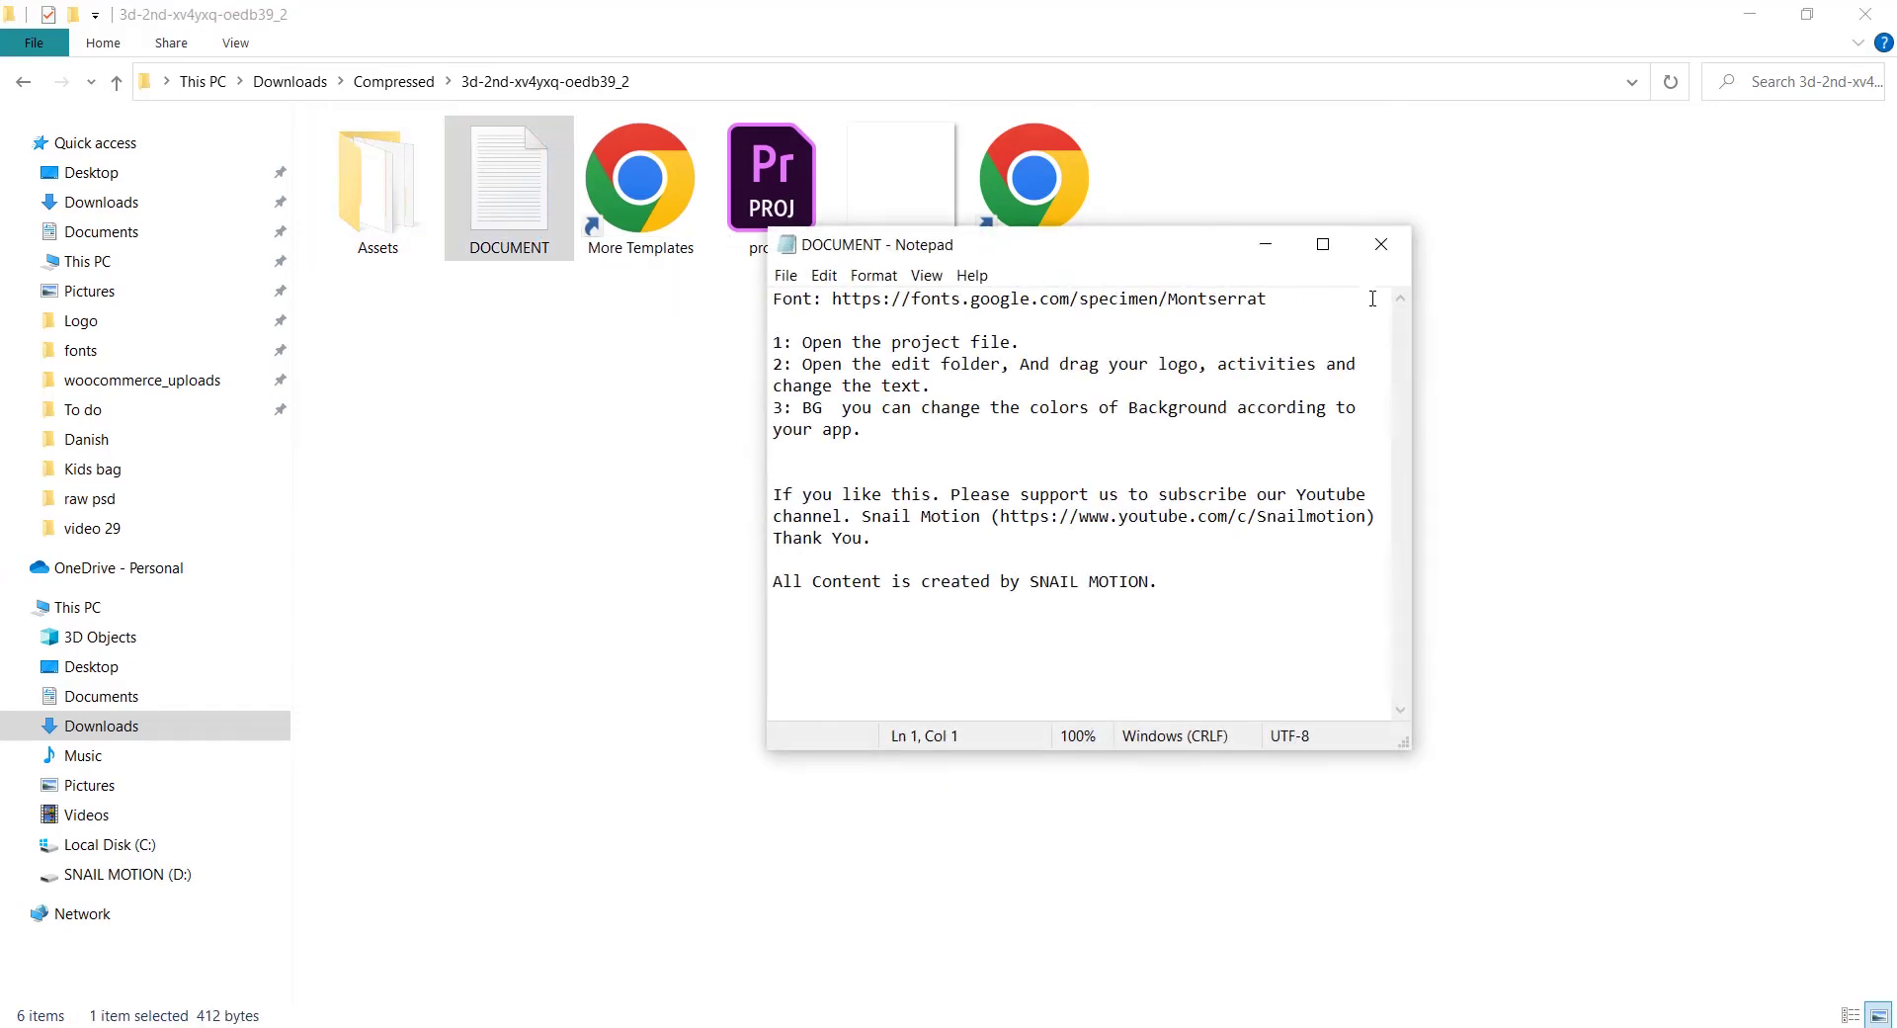
click(1380, 244)
right_click(781, 210)
click(839, 231)
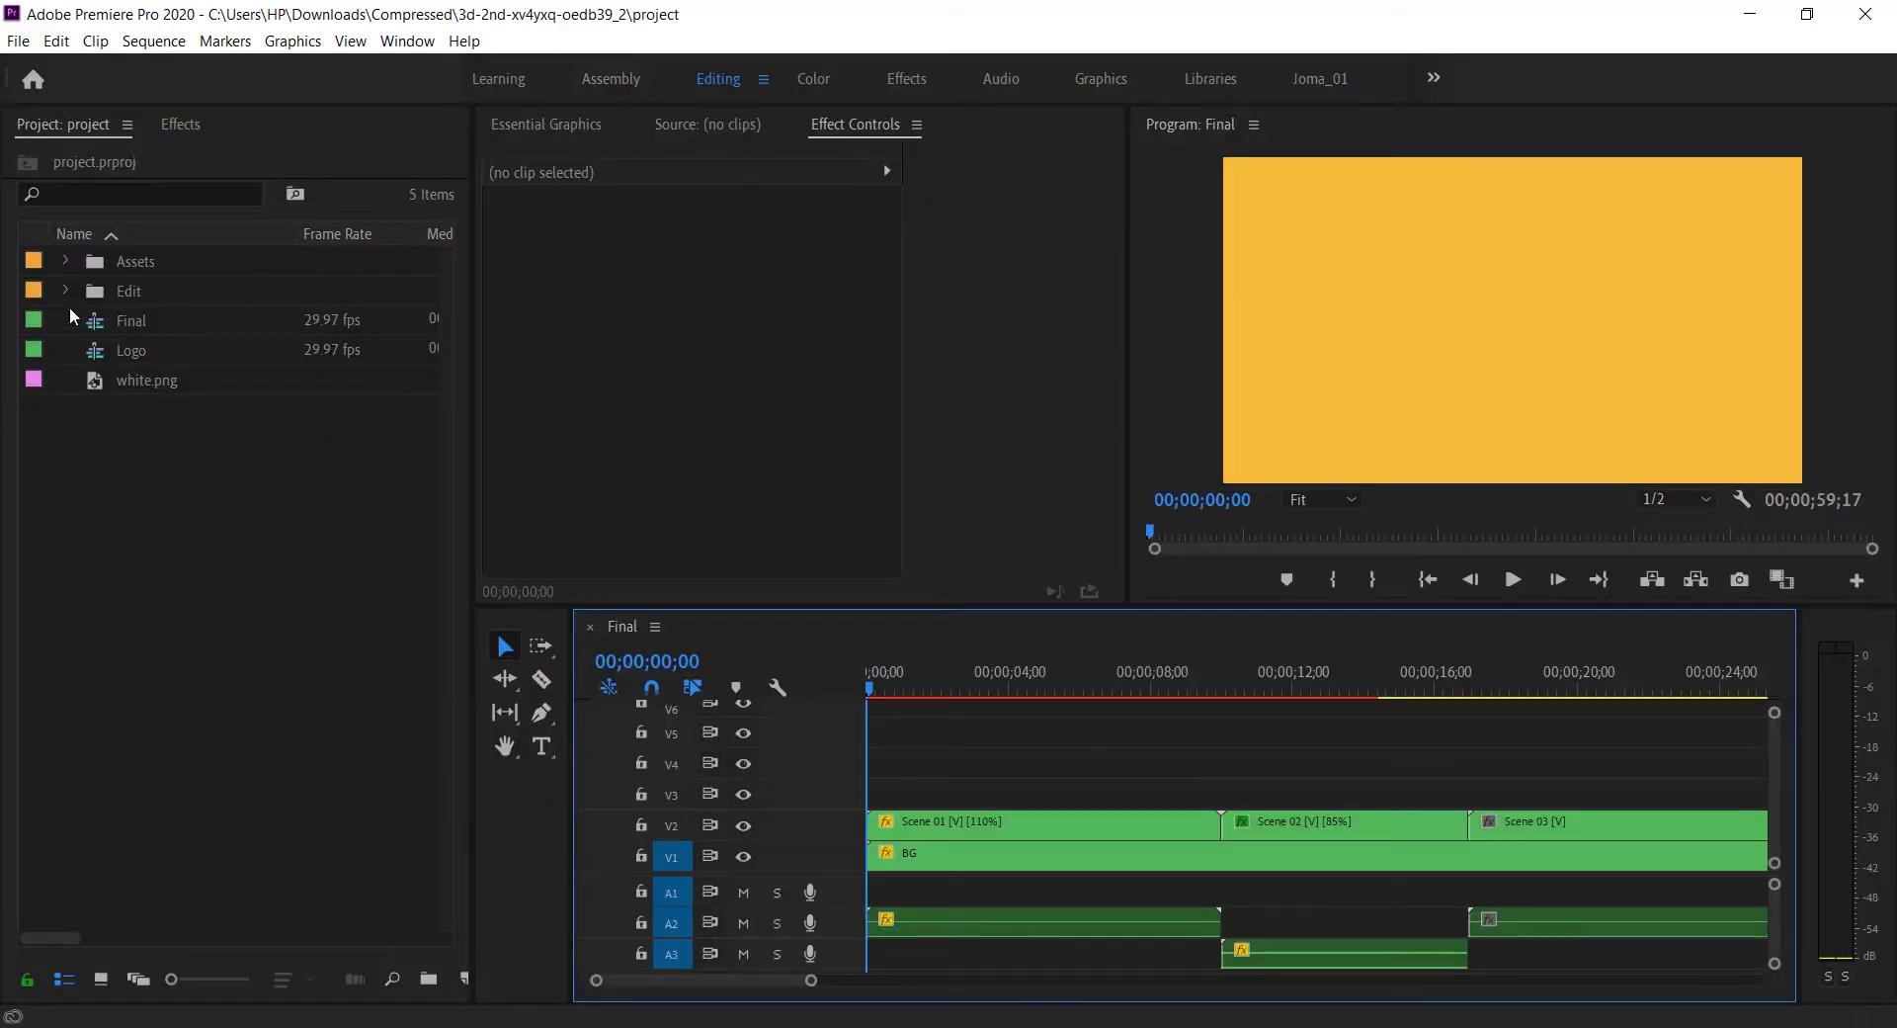
Step: Expand the Edit > Screen folder and open the Screen 1 through Screen 5 sequences
click(64, 289)
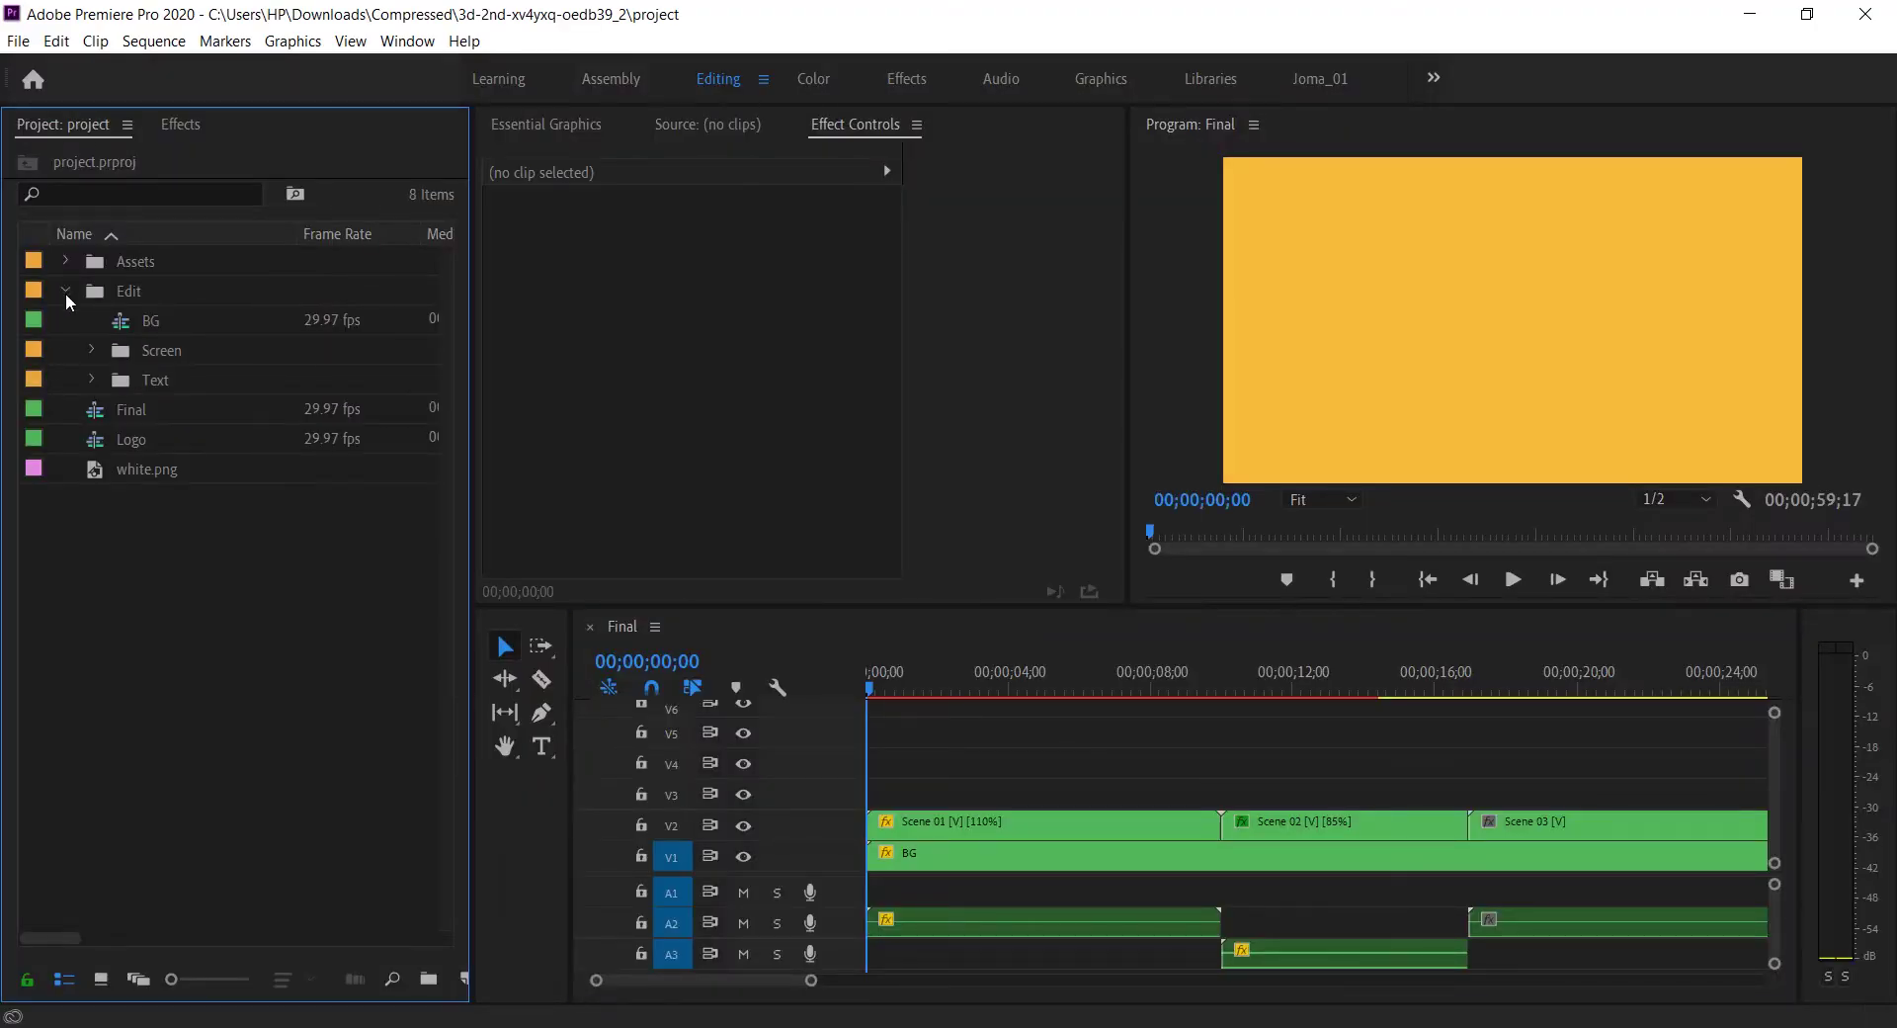
click(91, 348)
double_click(153, 382)
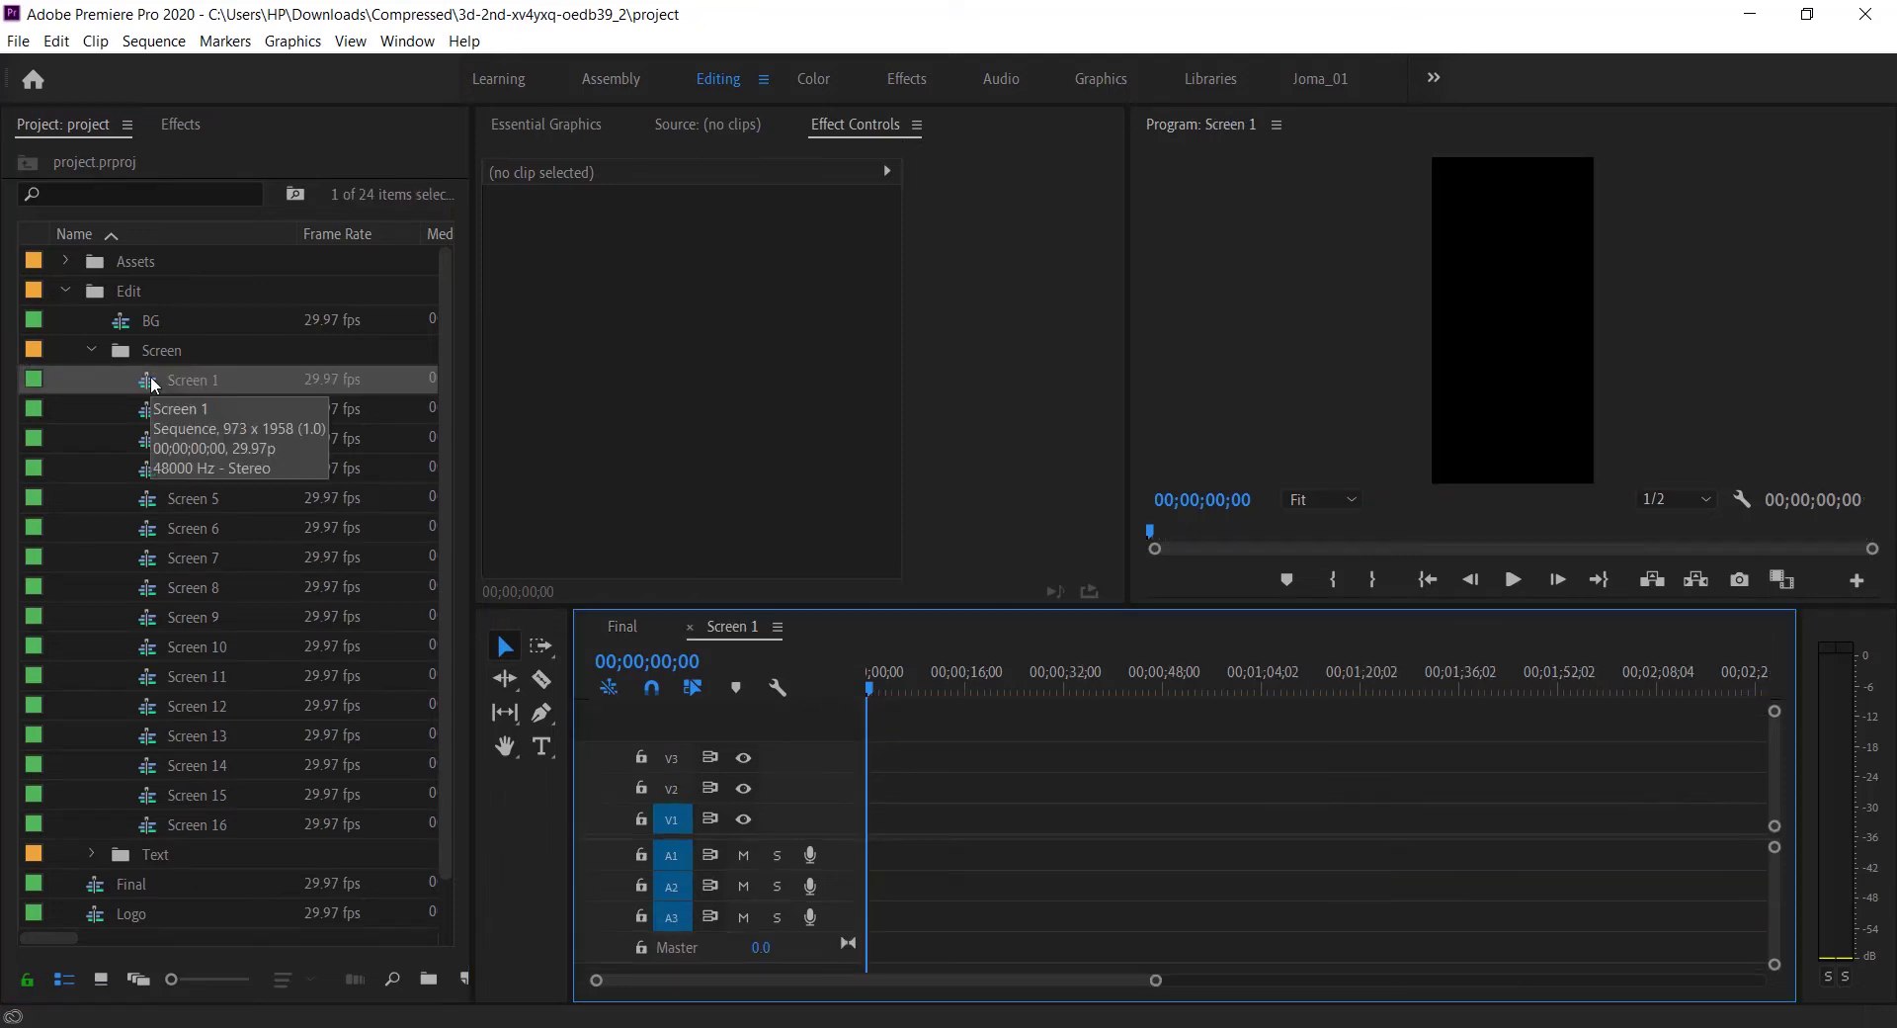
double_click(197, 400)
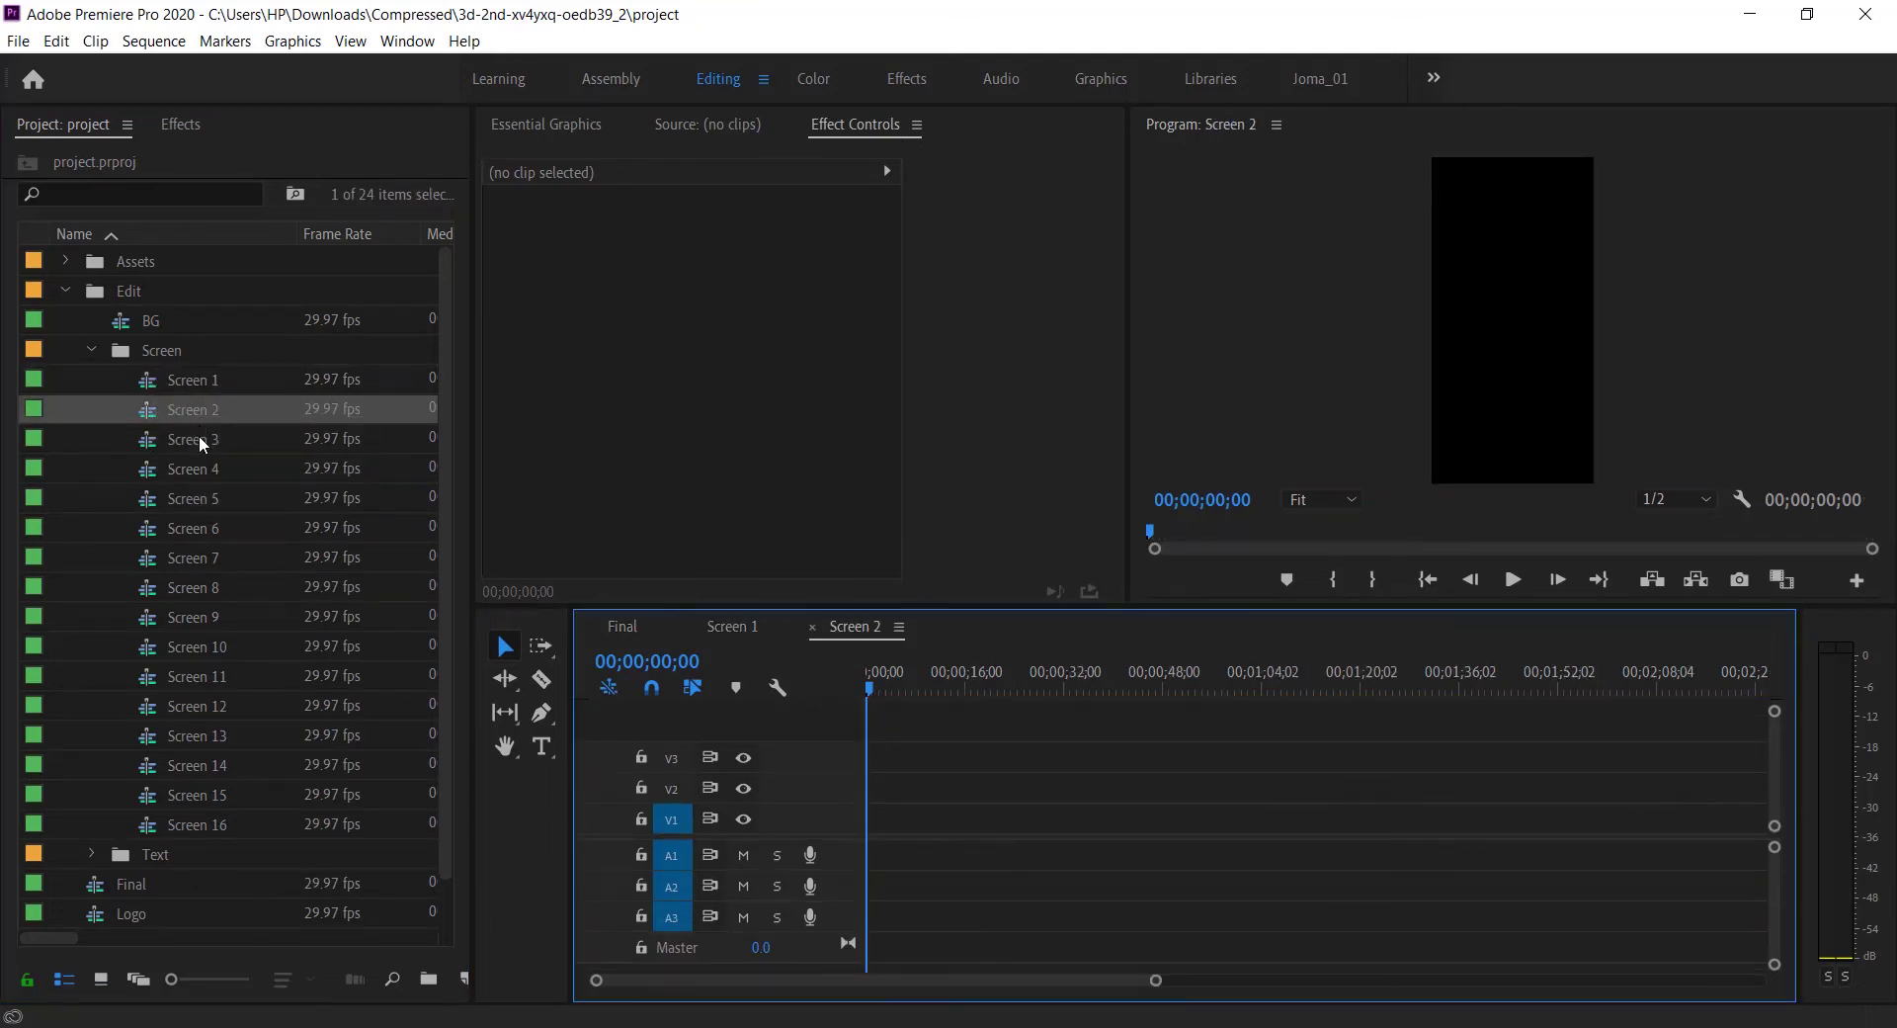
double_click(199, 434)
double_click(198, 465)
double_click(199, 499)
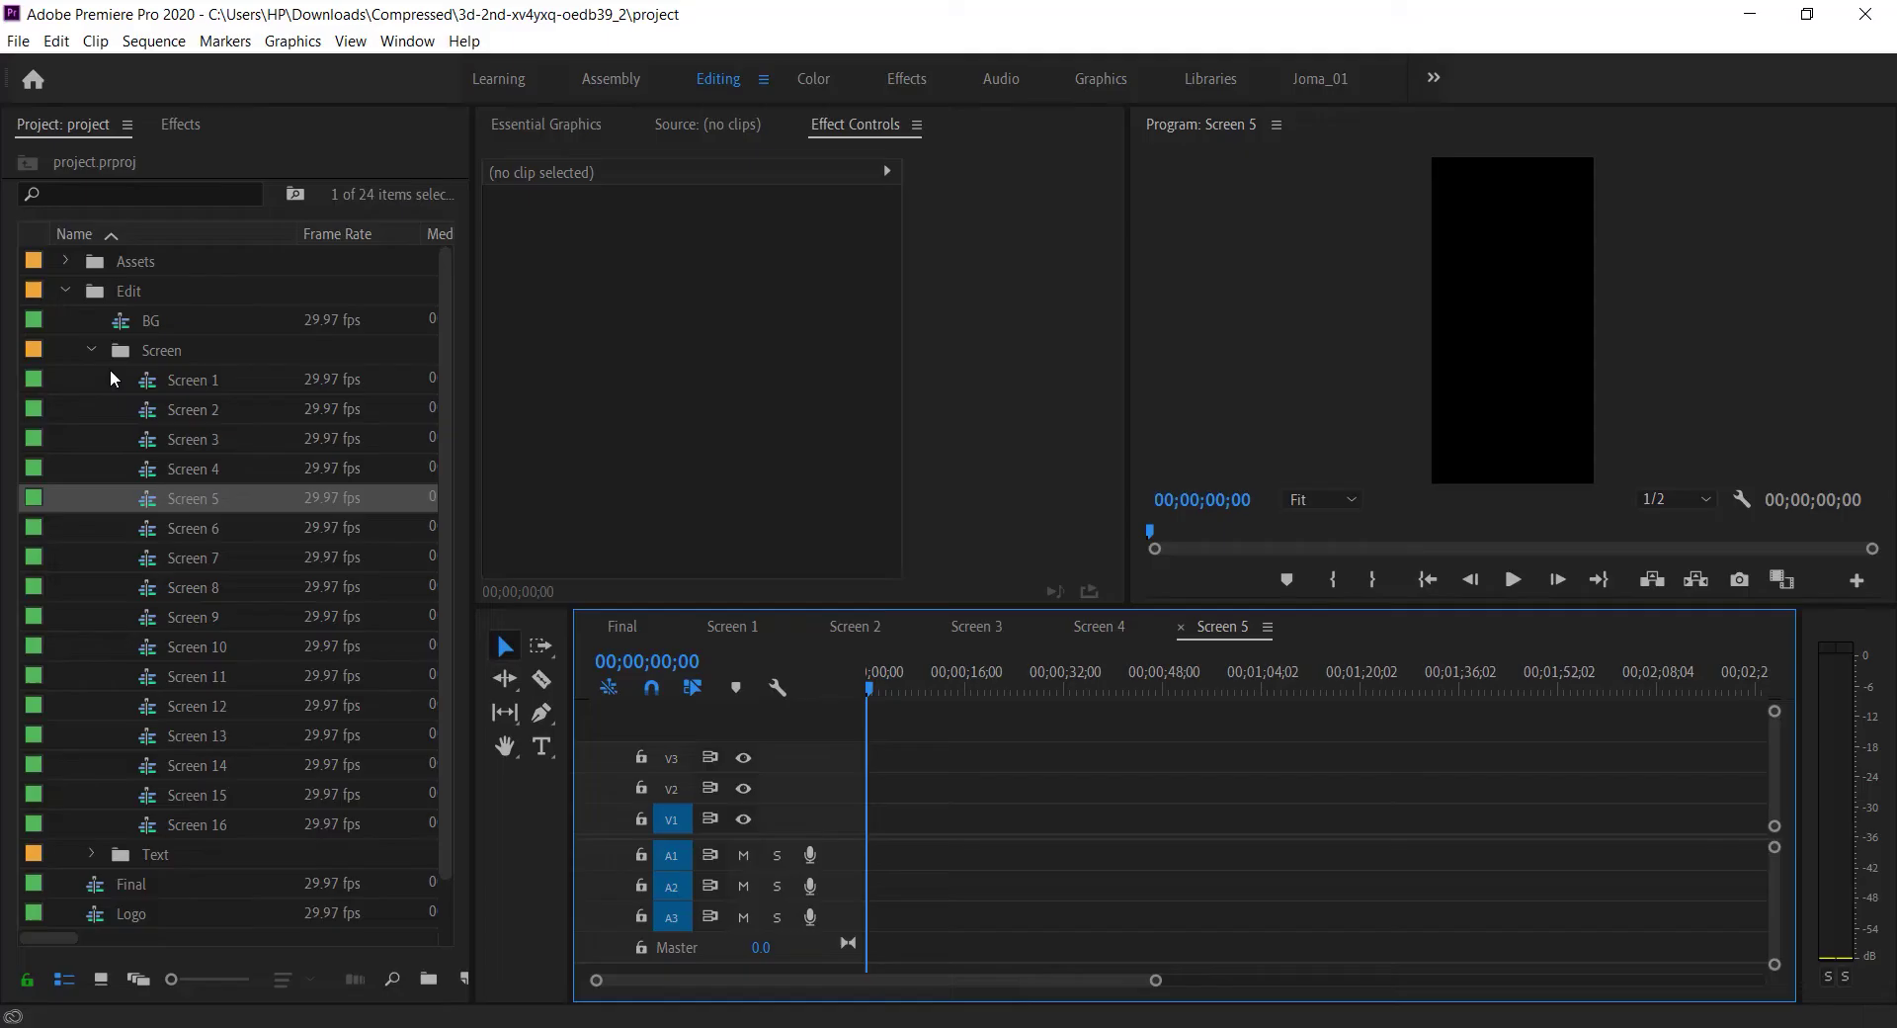
Step: Place X - 3.png into Screen 5 and enlarge it to scale 259
key(alt+Tab)
drag(641, 183, 907, 822)
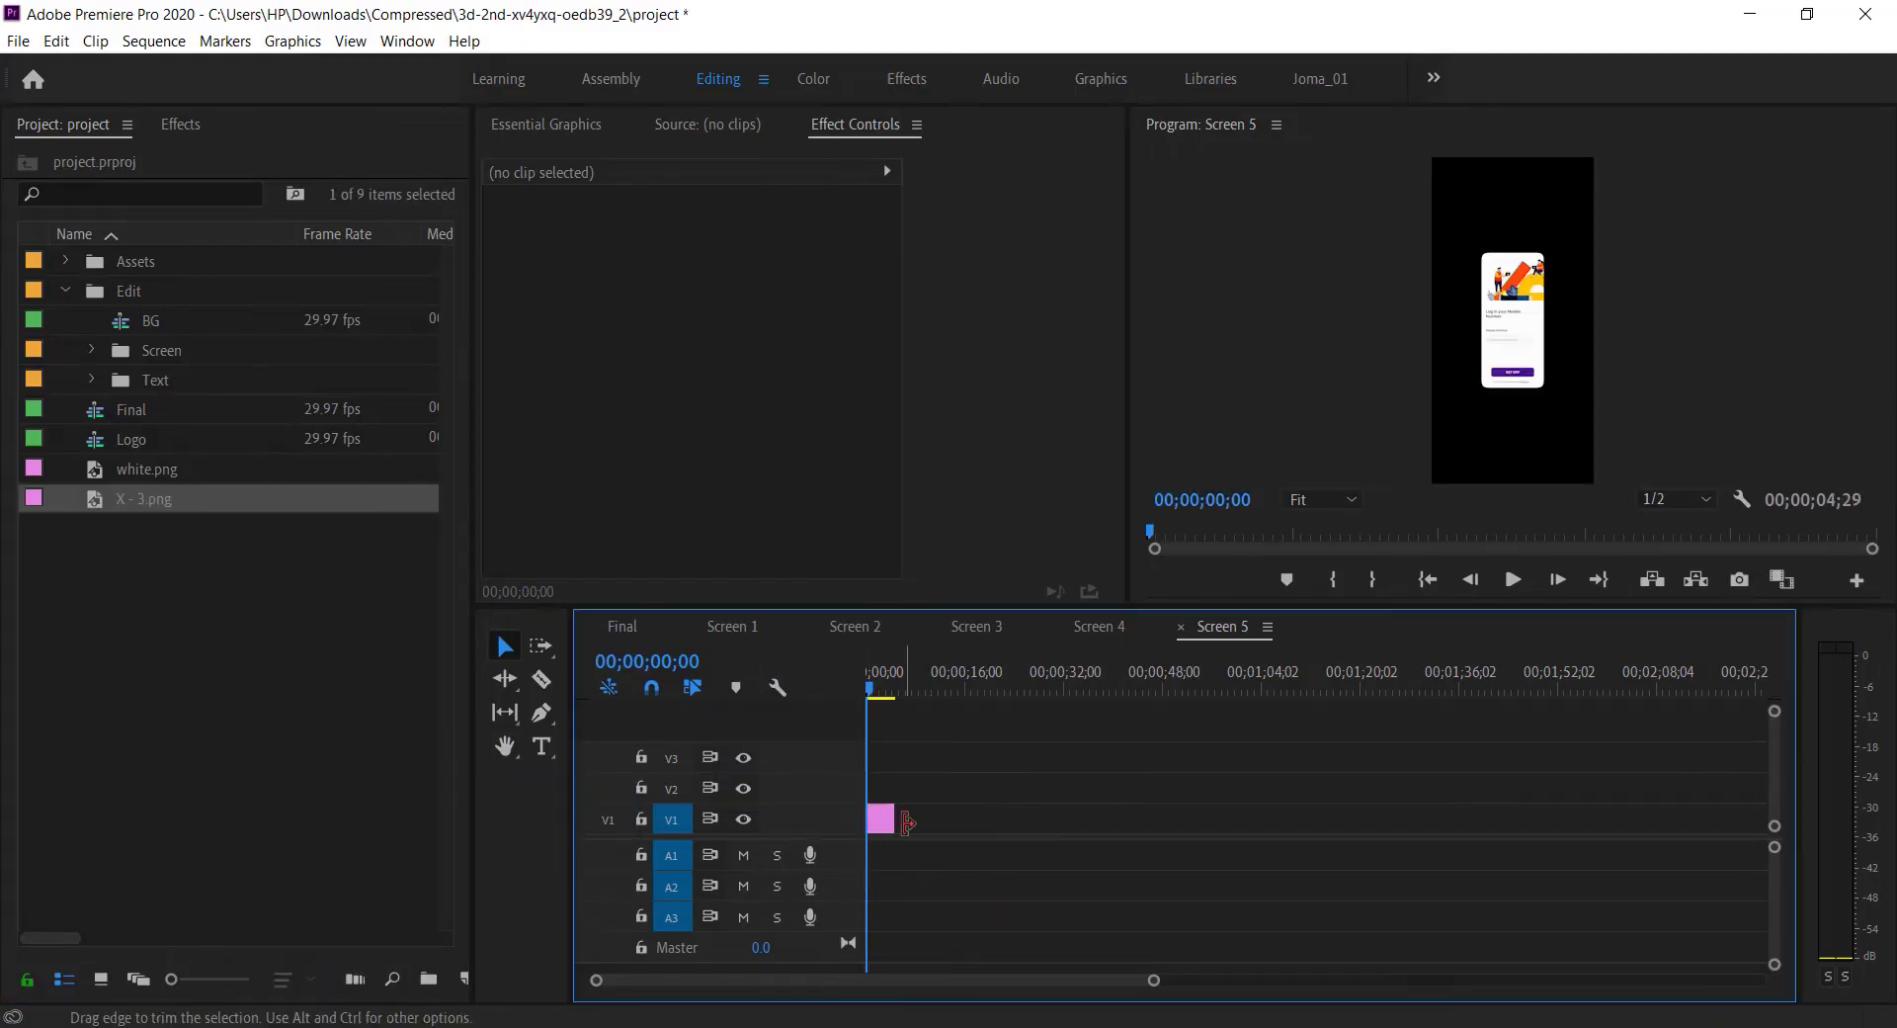
click(894, 820)
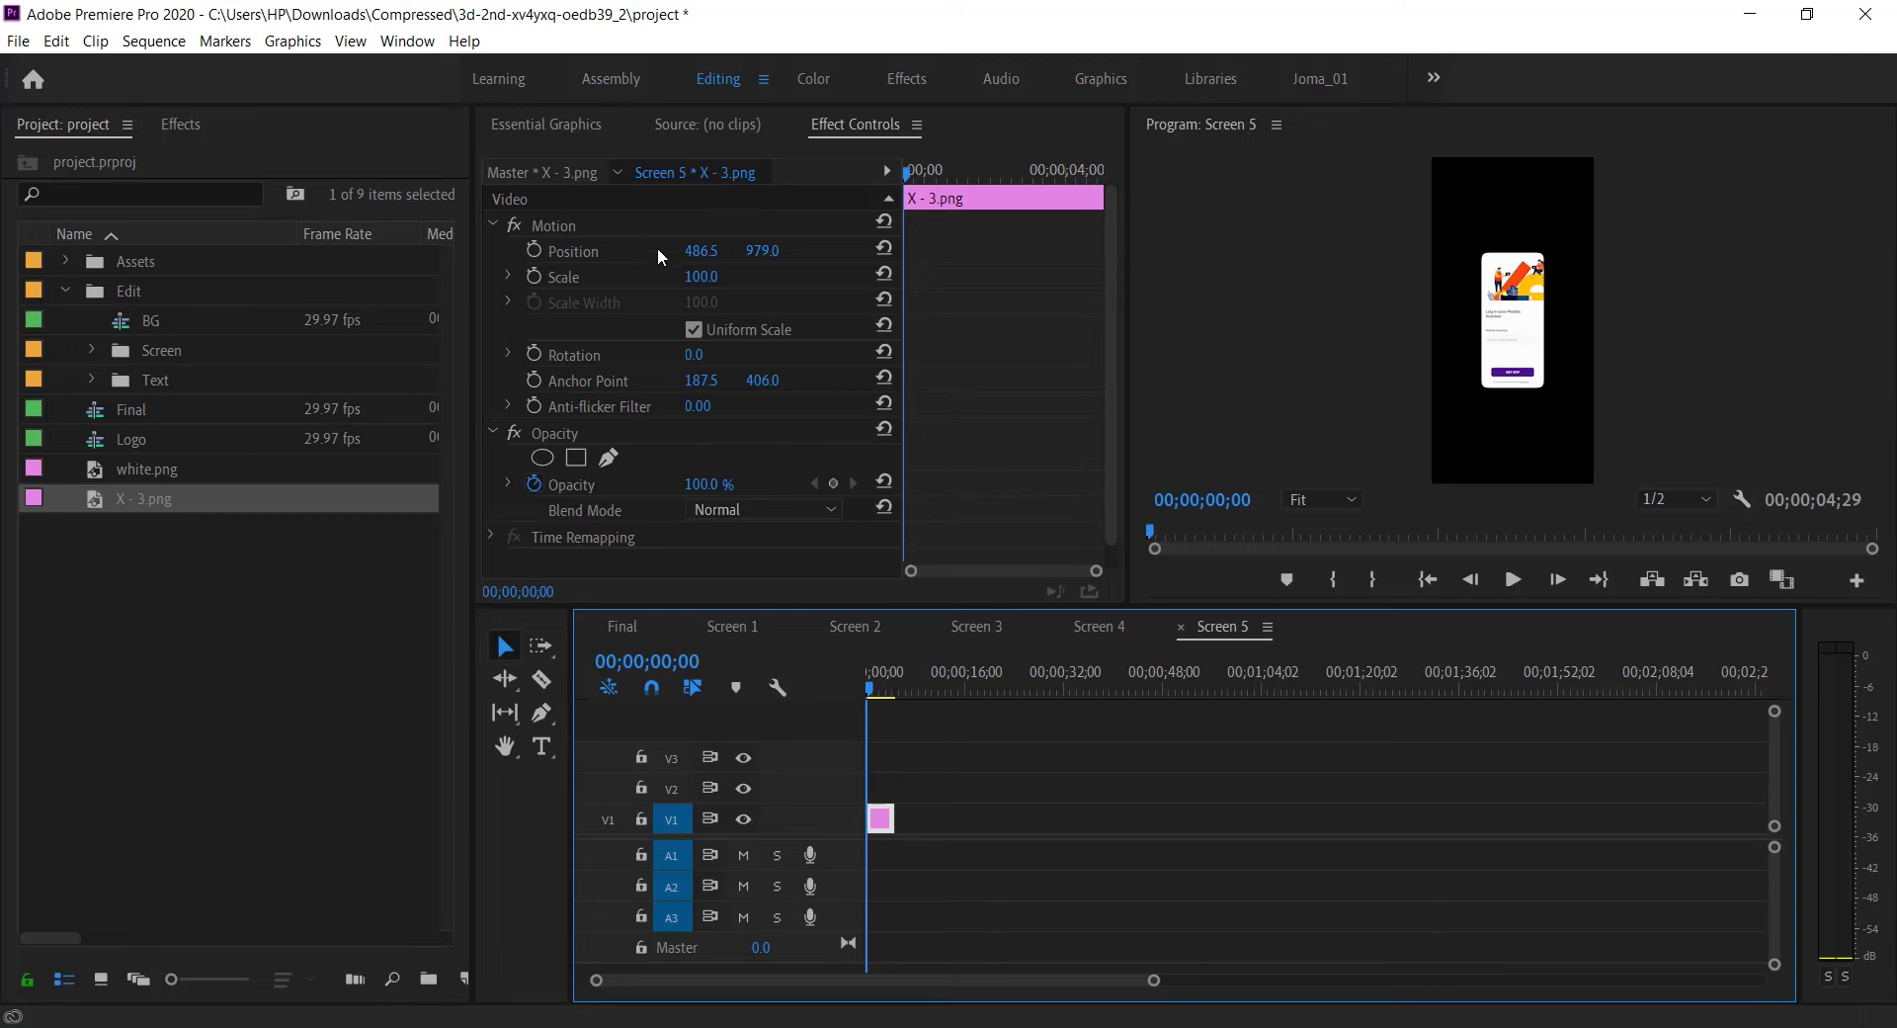
mouse_move(702, 276)
mouse_down()
mouse_move(859, 276)
mouse_move(719, 285)
mouse_up()
Step: Place X - 6.png into Screen 4 on V2, then scrub the Final sequence
click(1095, 627)
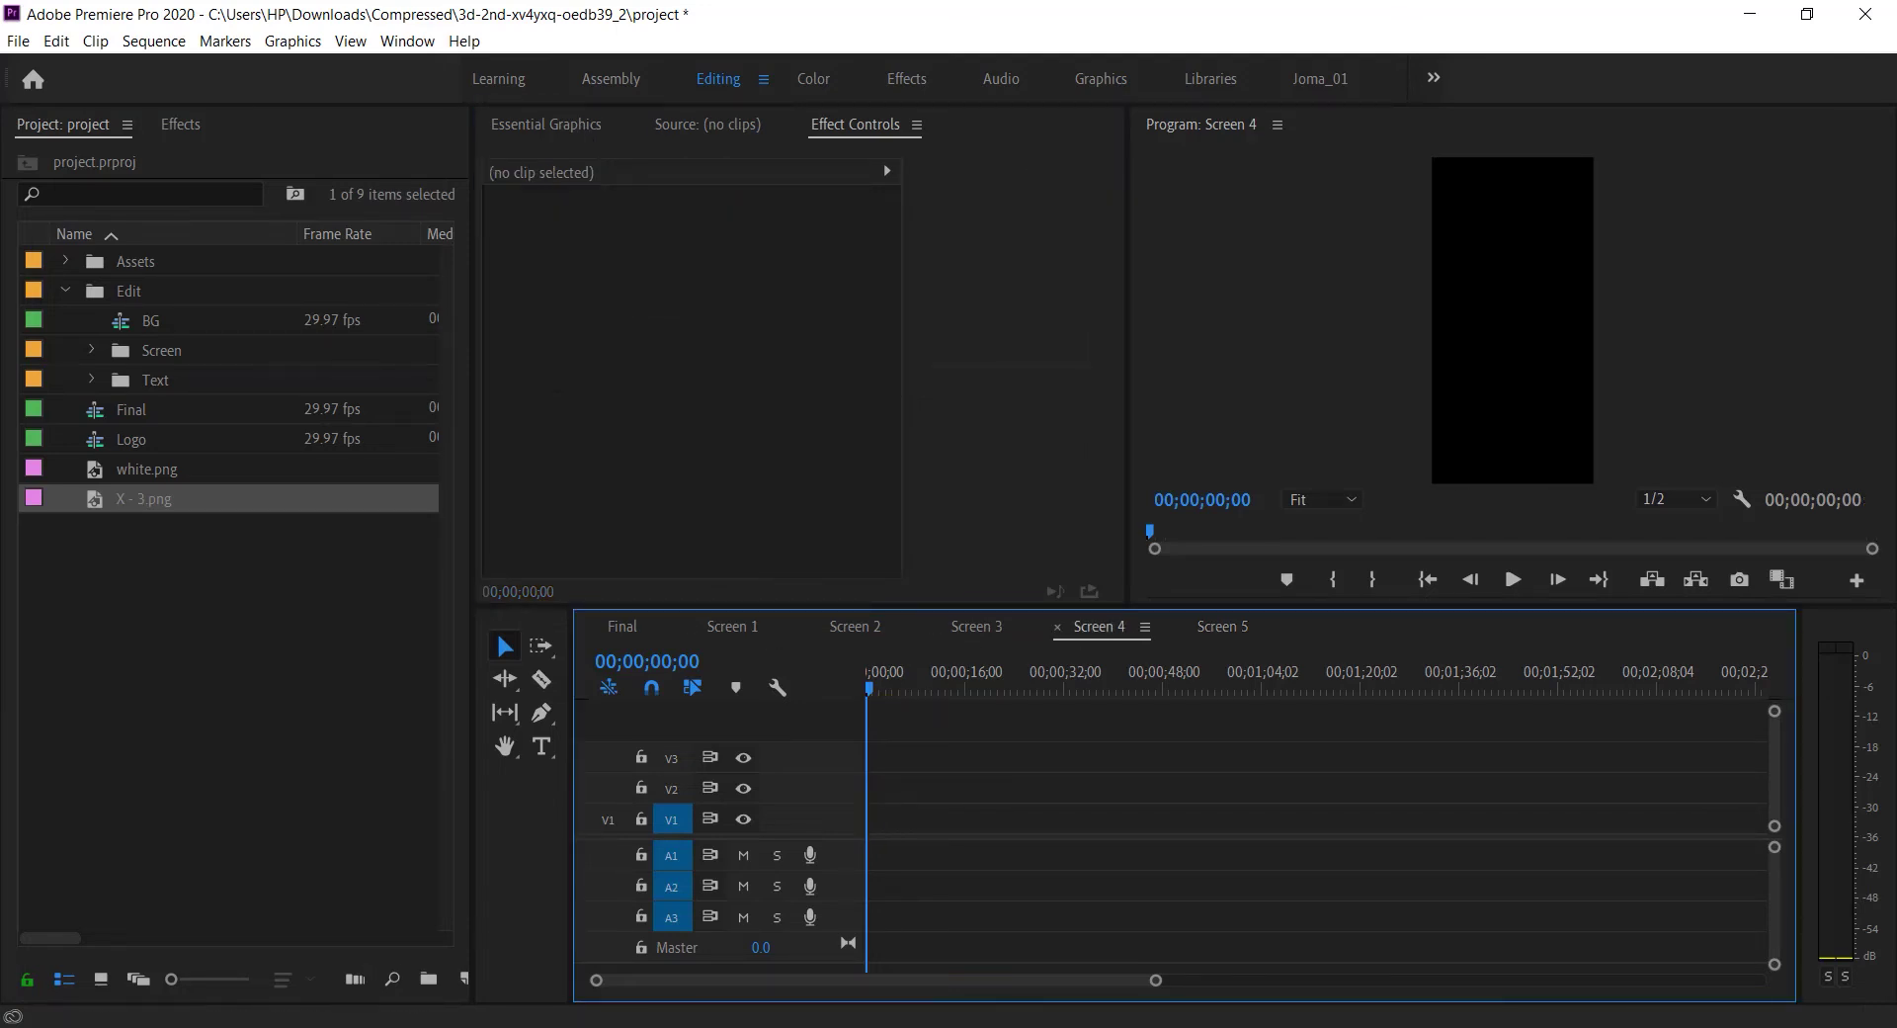
key(alt+Tab)
drag(898, 190, 910, 786)
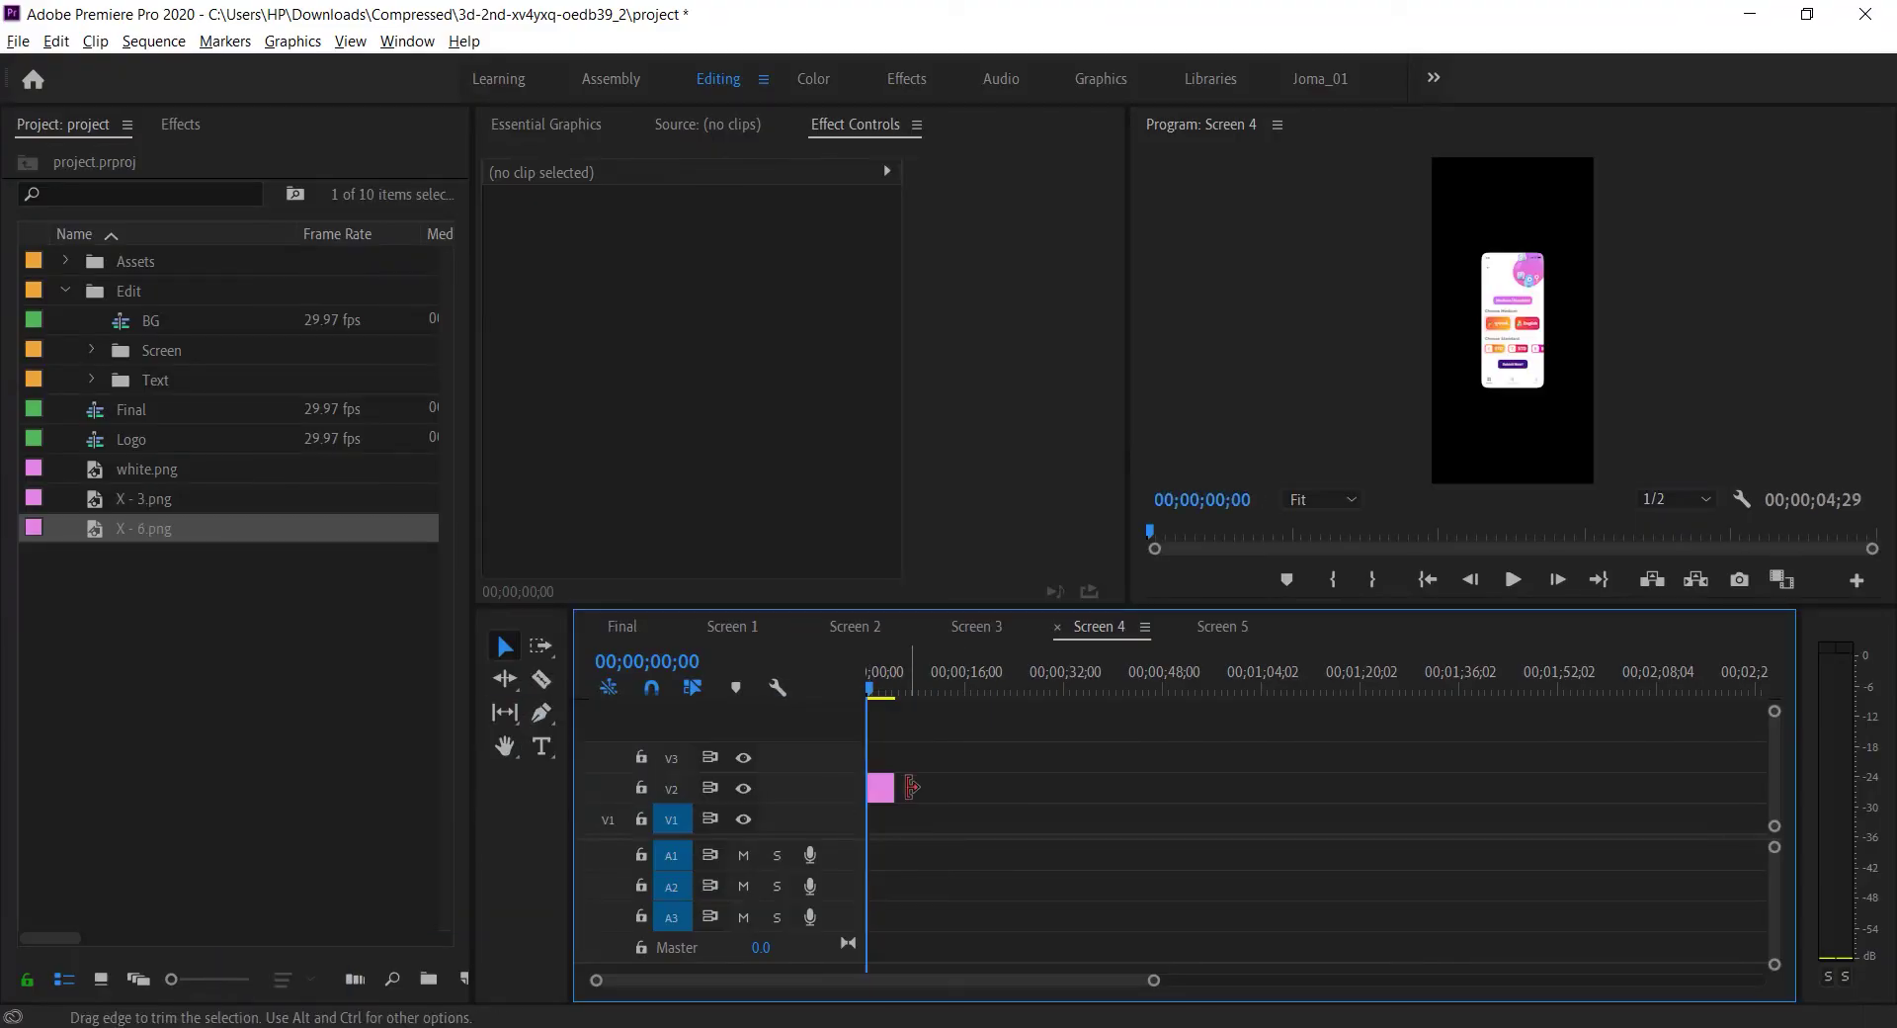
click(910, 787)
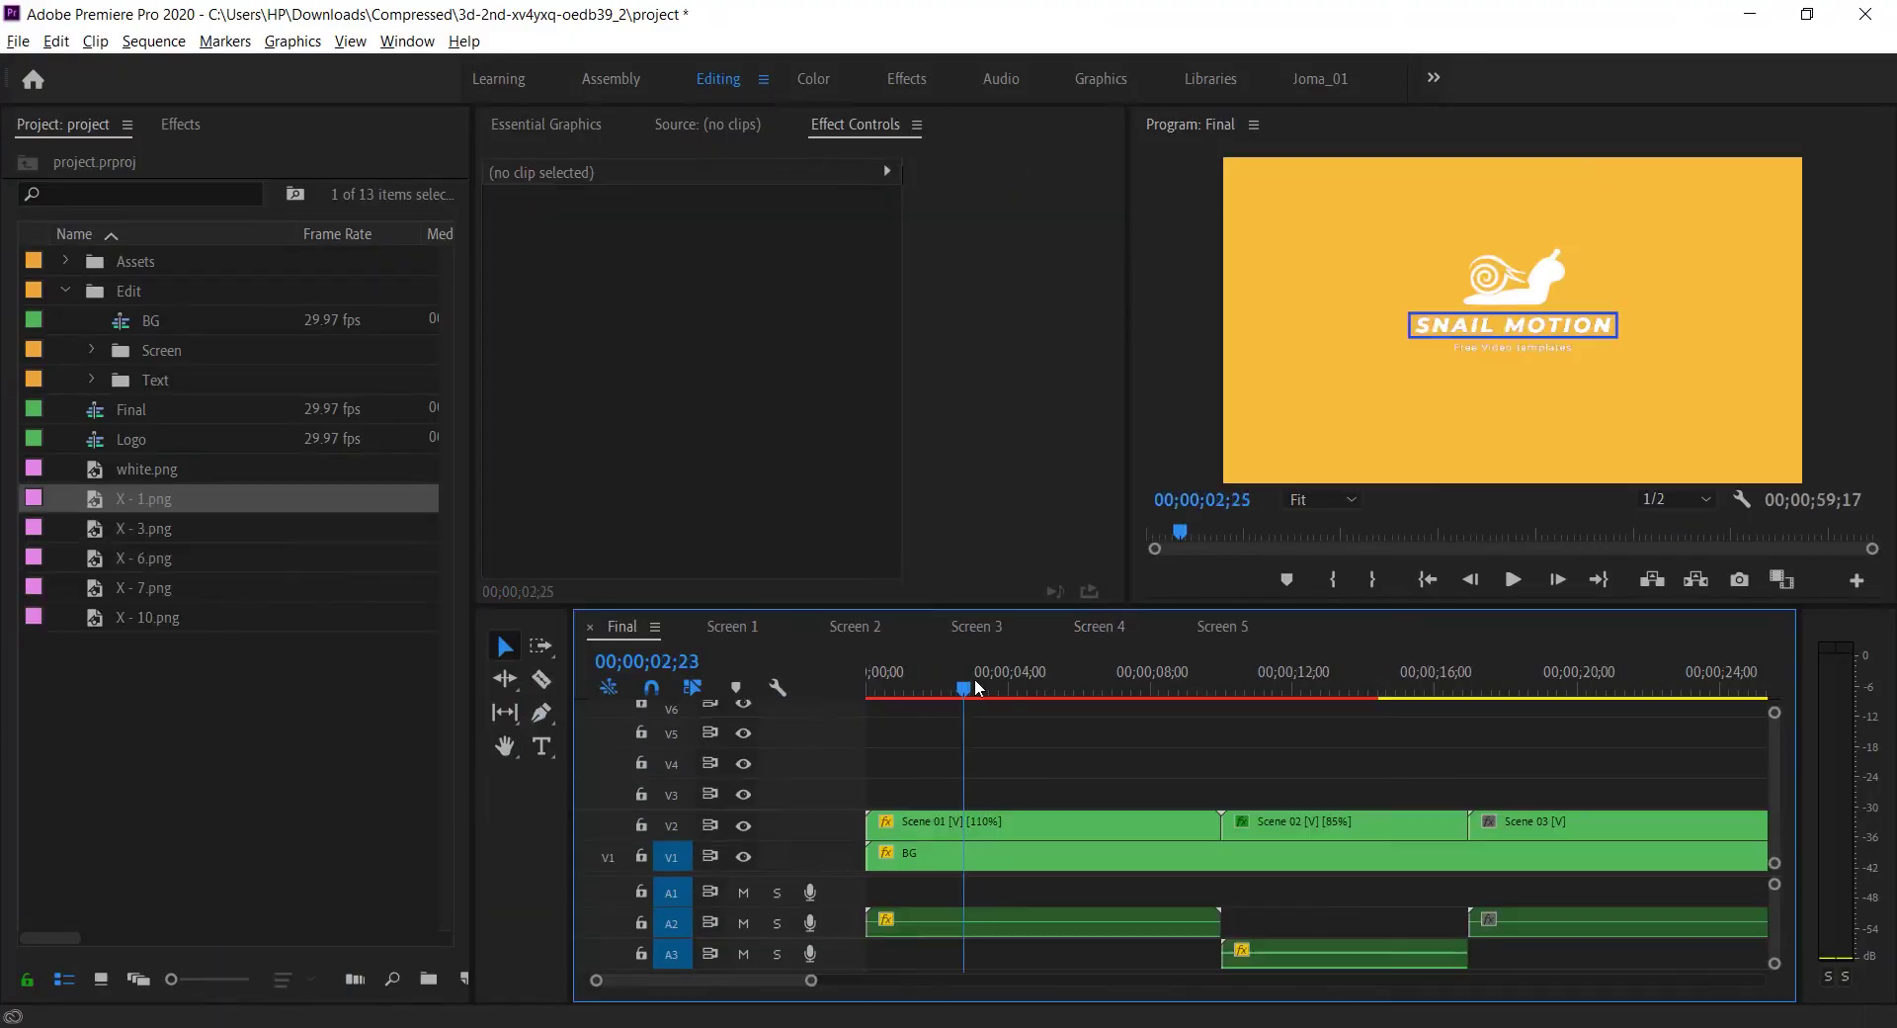
drag(956, 685, 816, 674)
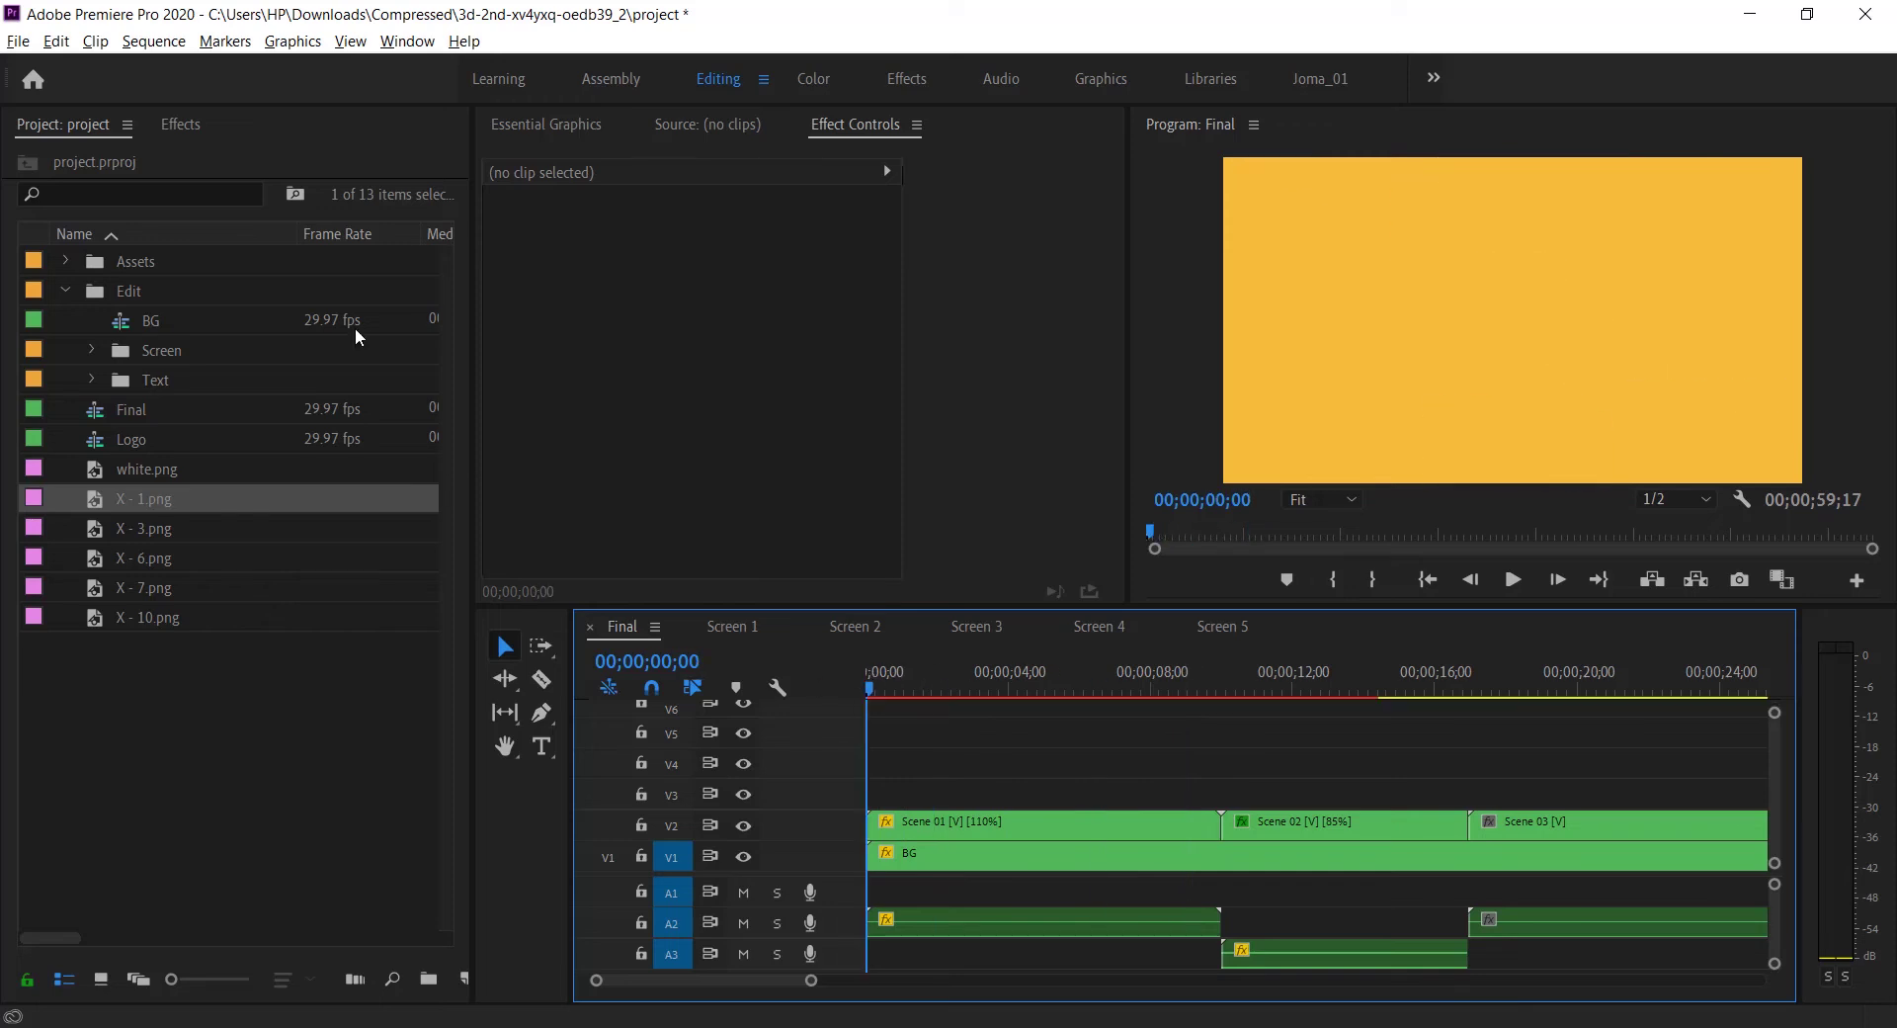
Step: Render In to Out previews of the Final sequence, cancel partway, and play it back
click(180, 45)
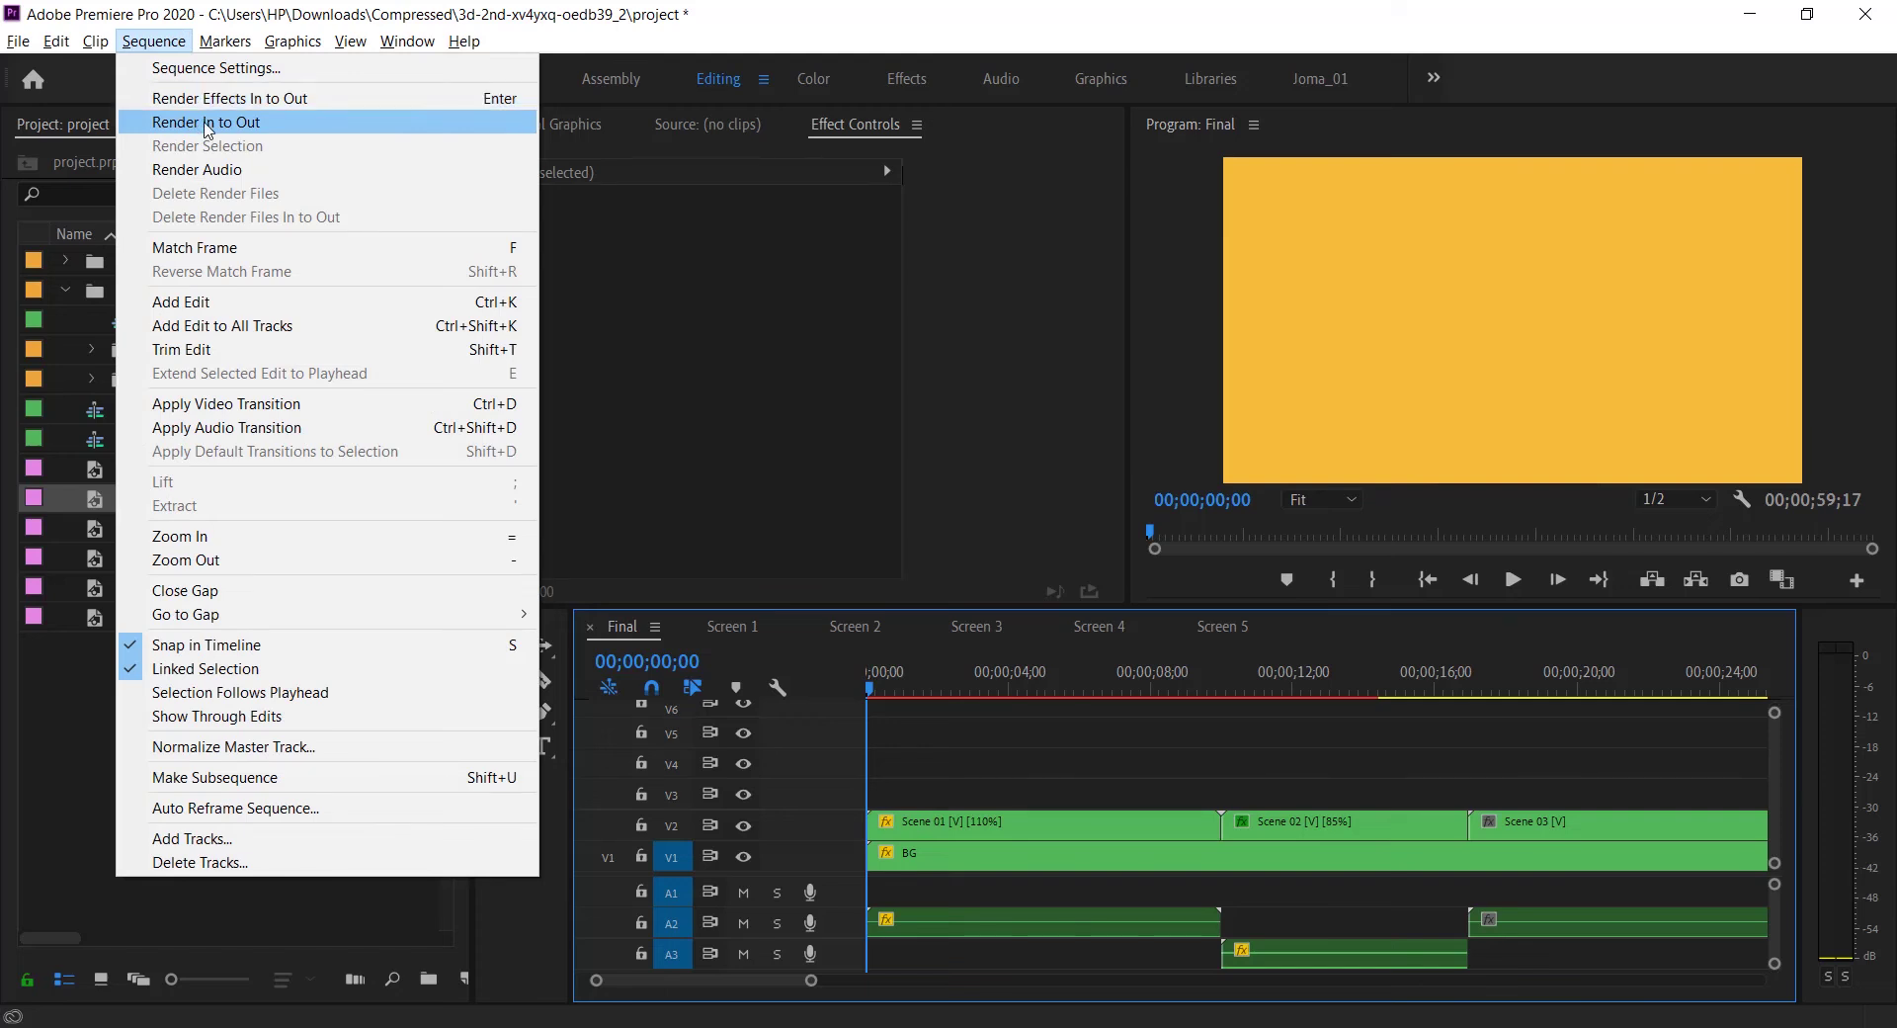
click(208, 122)
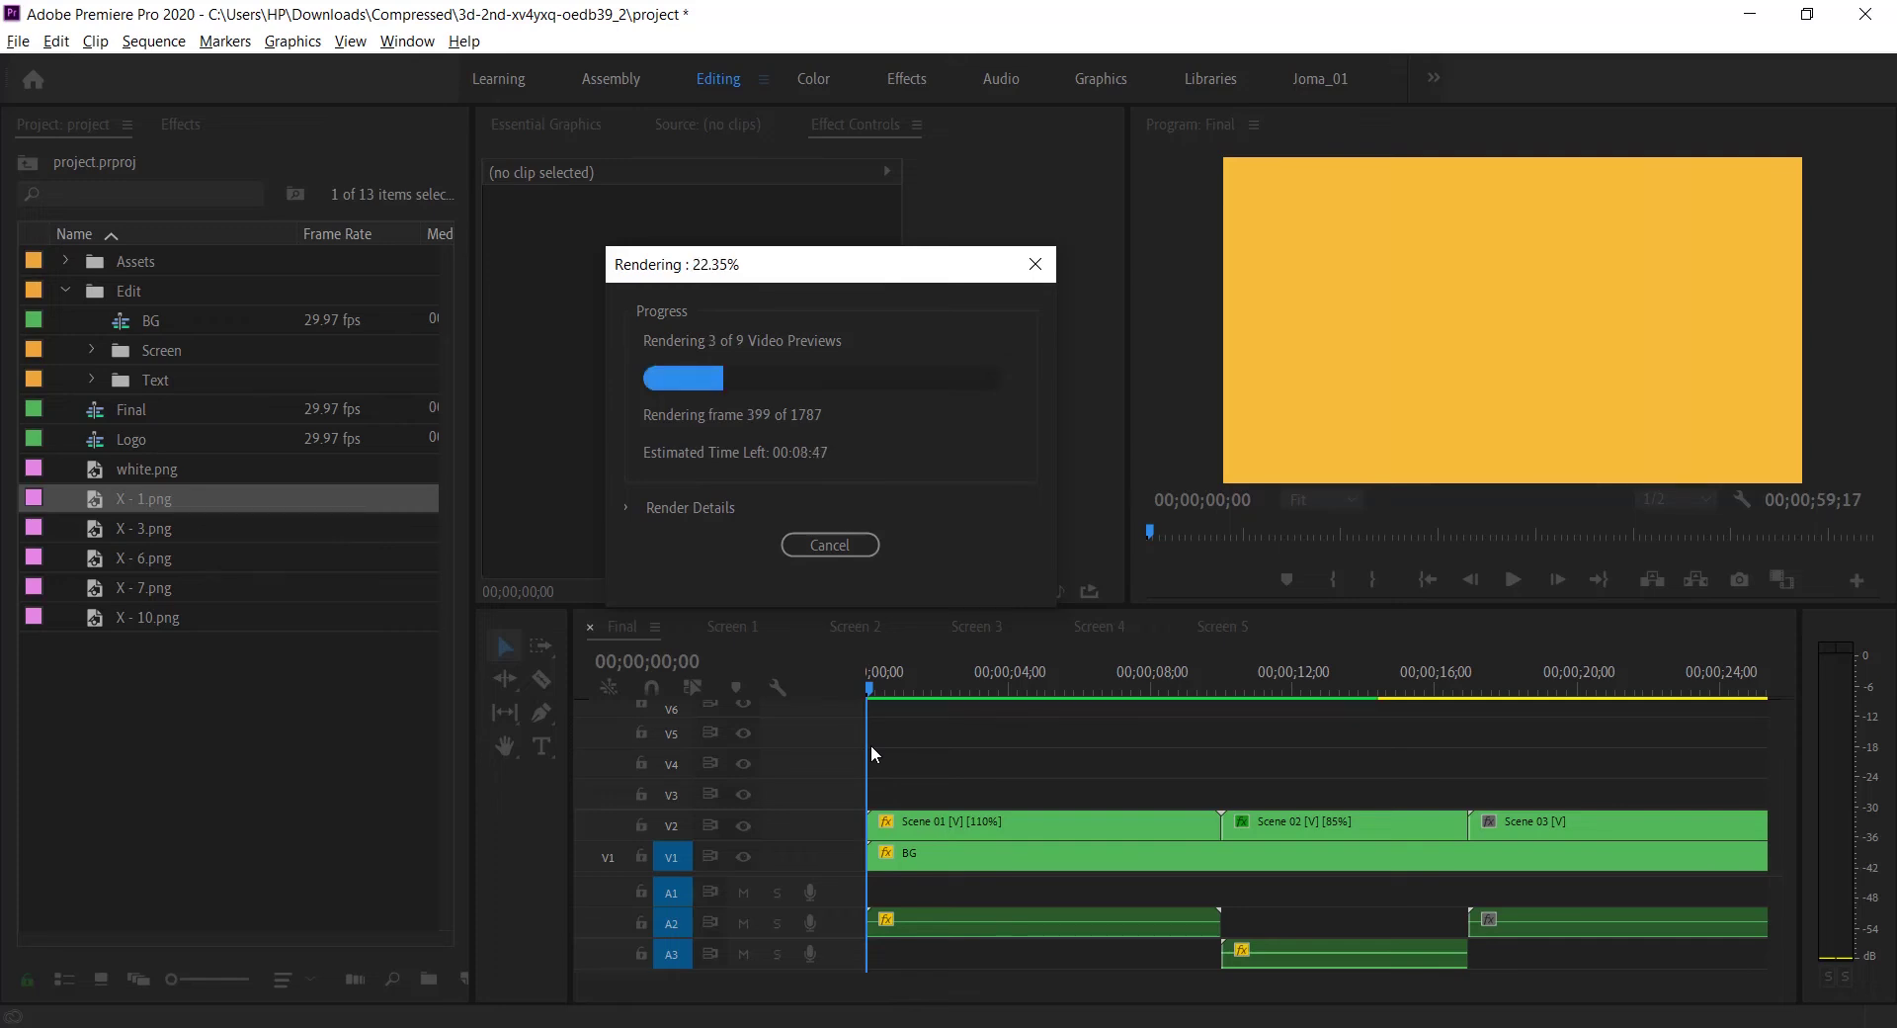
click(835, 545)
click(1513, 579)
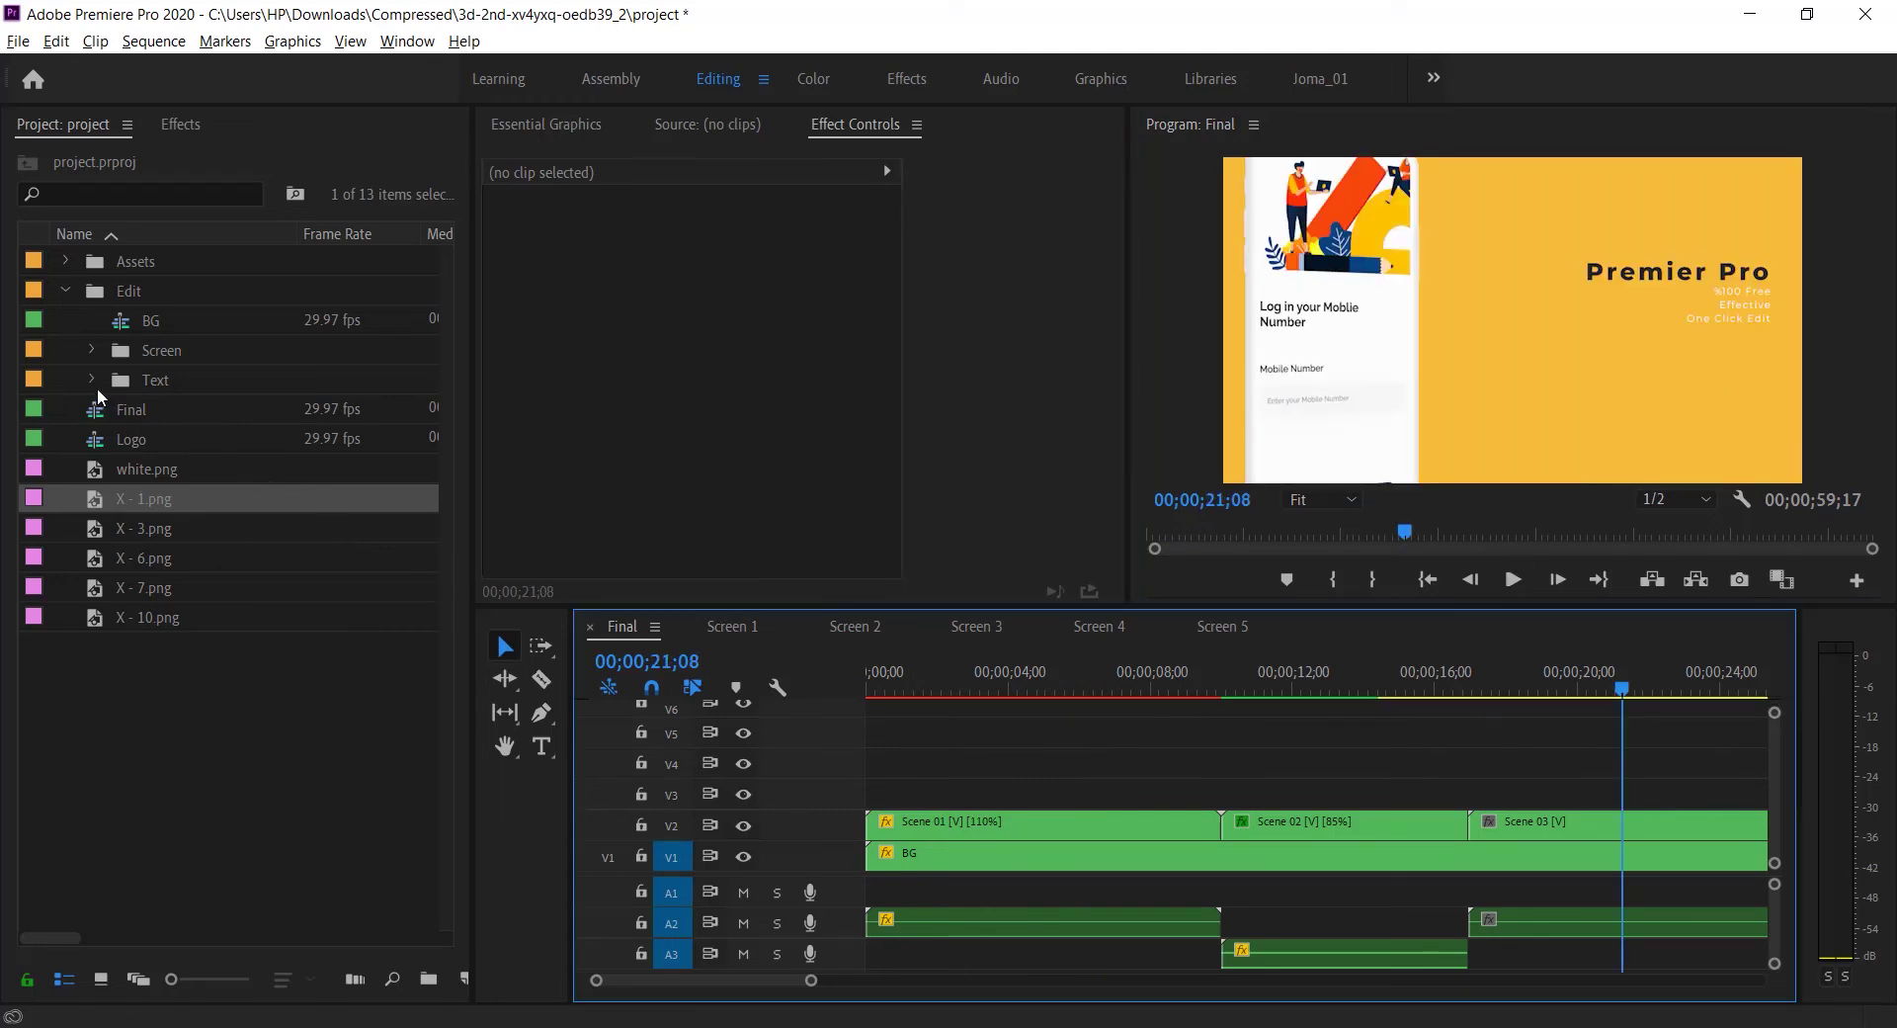
Step: In the Text 1 sequence, retype the 3D MODELS title as 'Title Here 1'
click(92, 381)
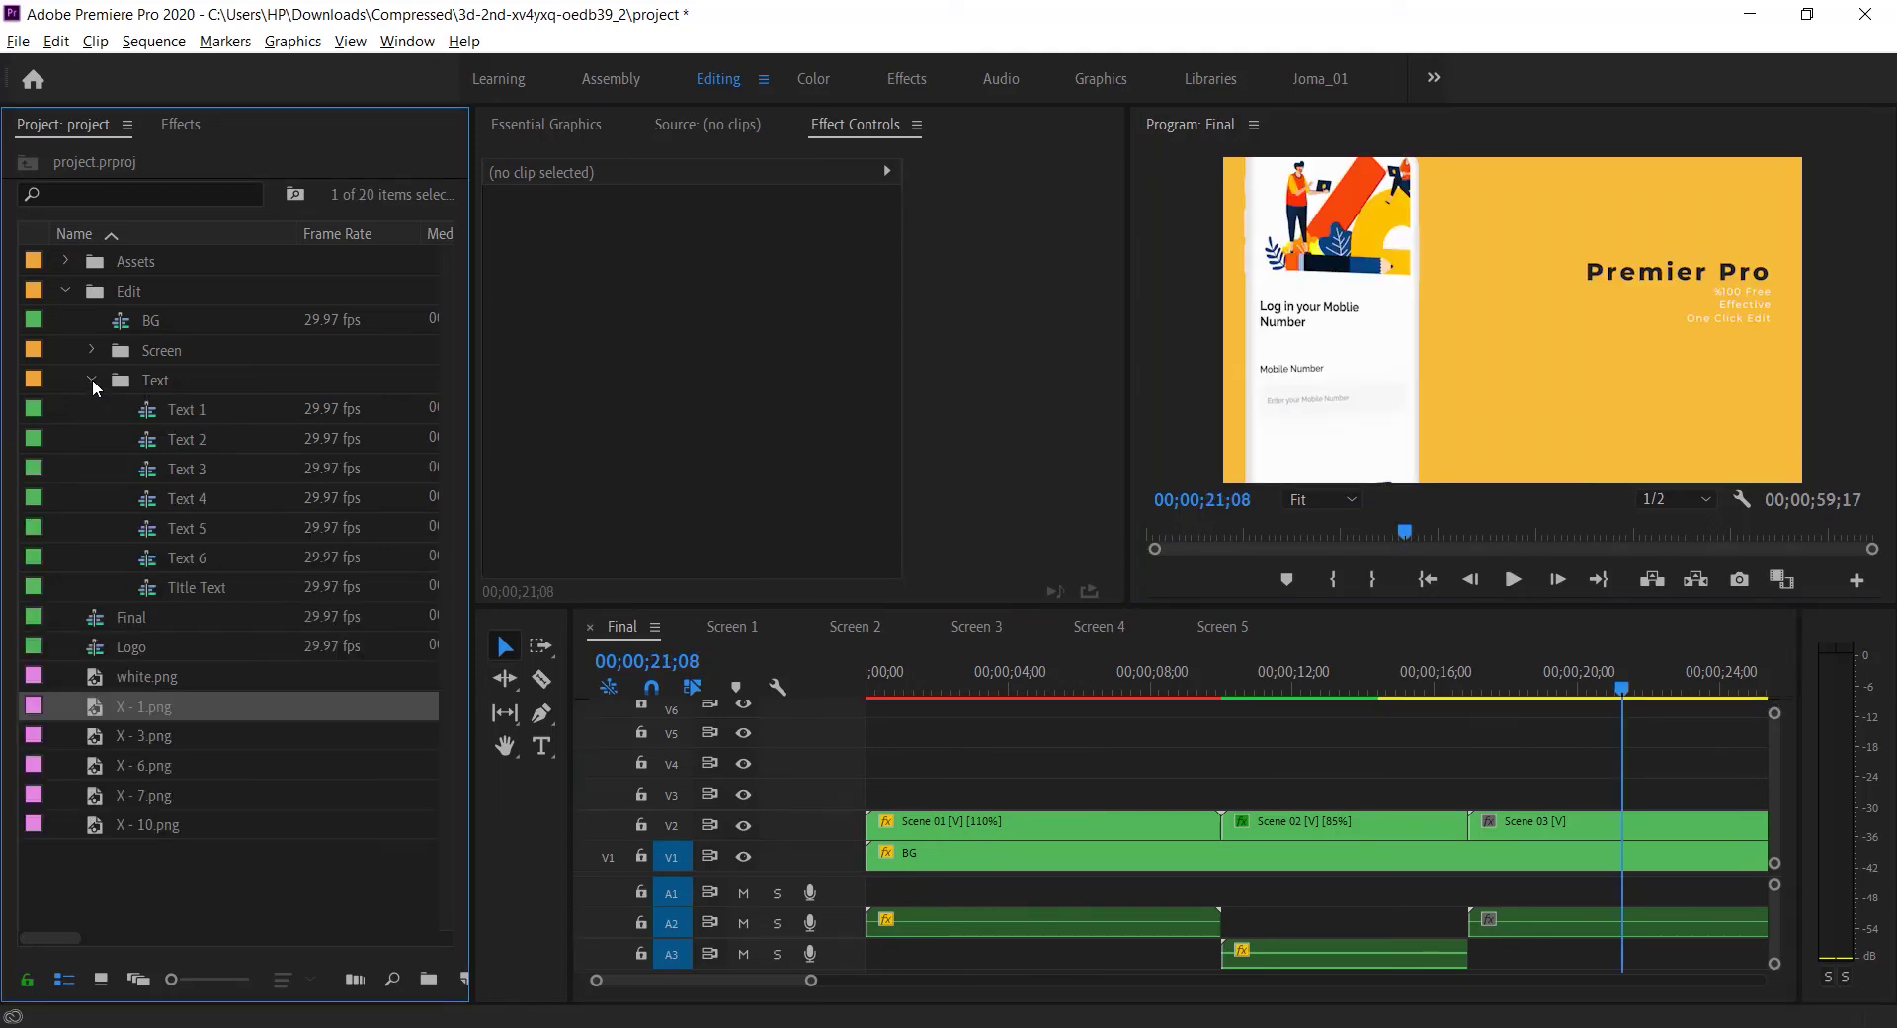
double_click(148, 420)
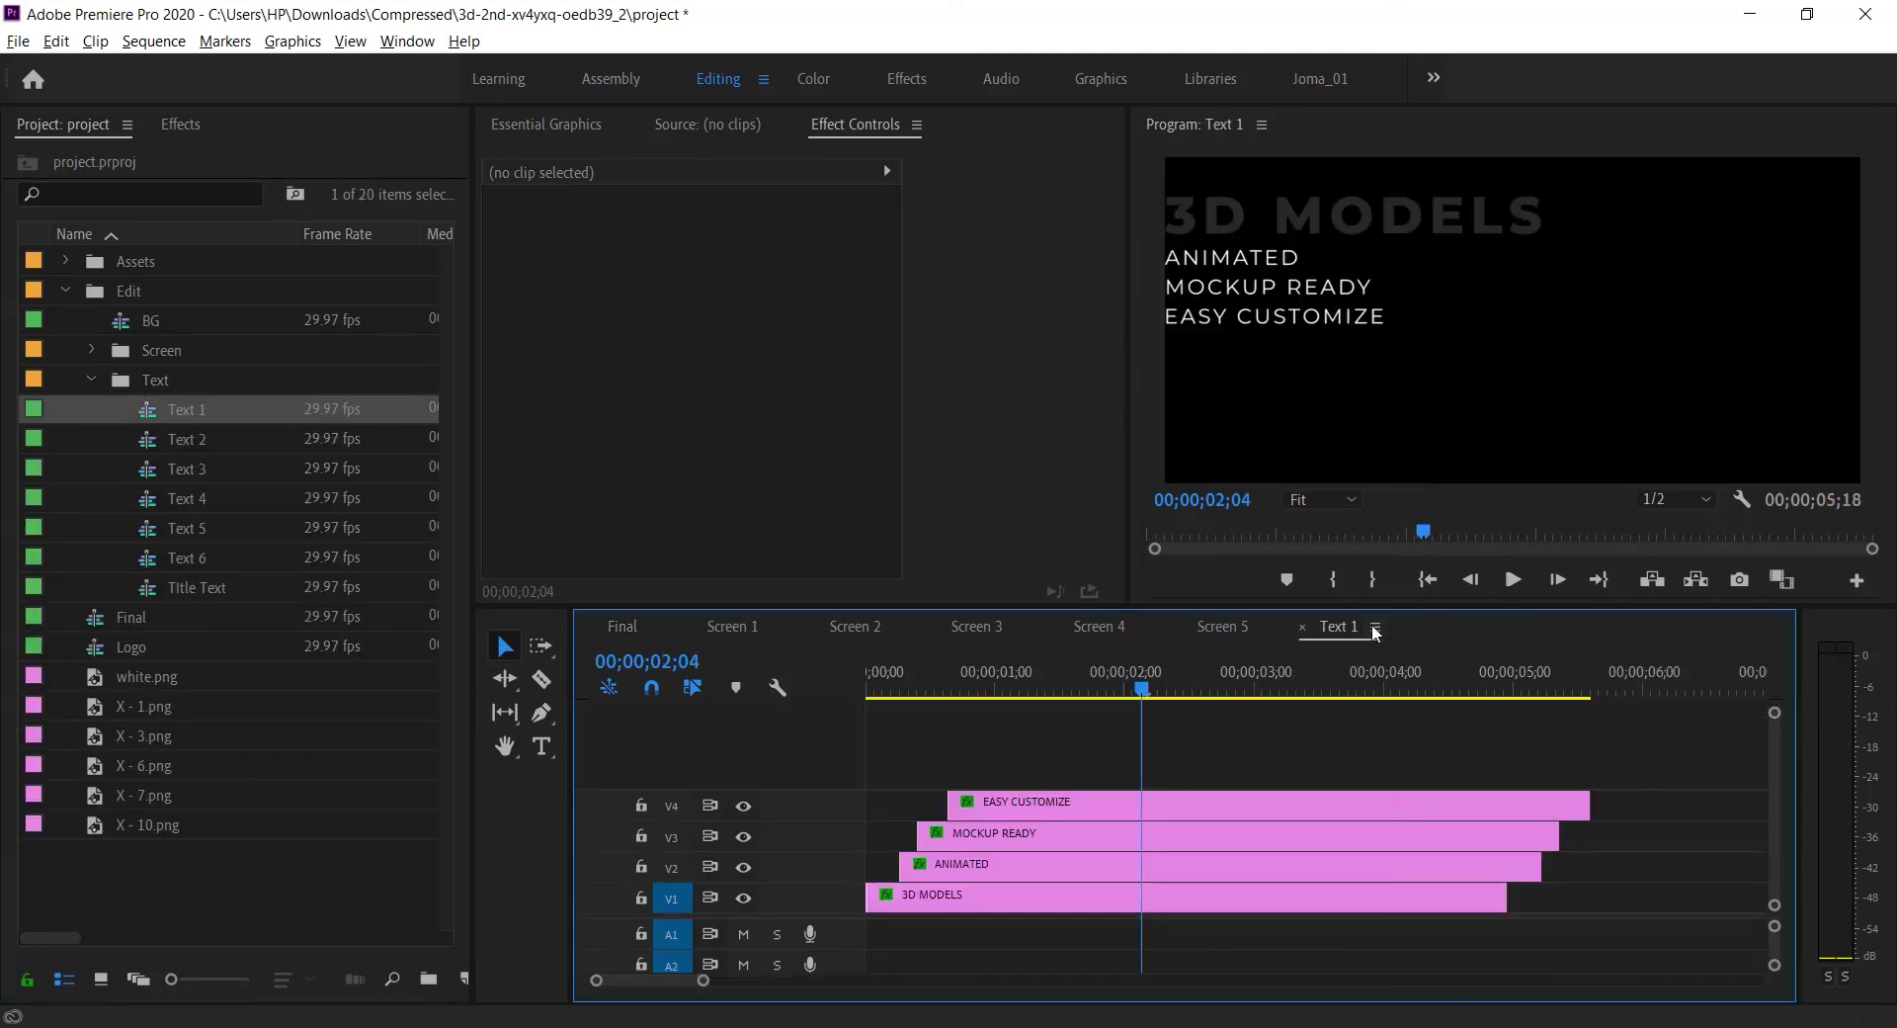
click(978, 897)
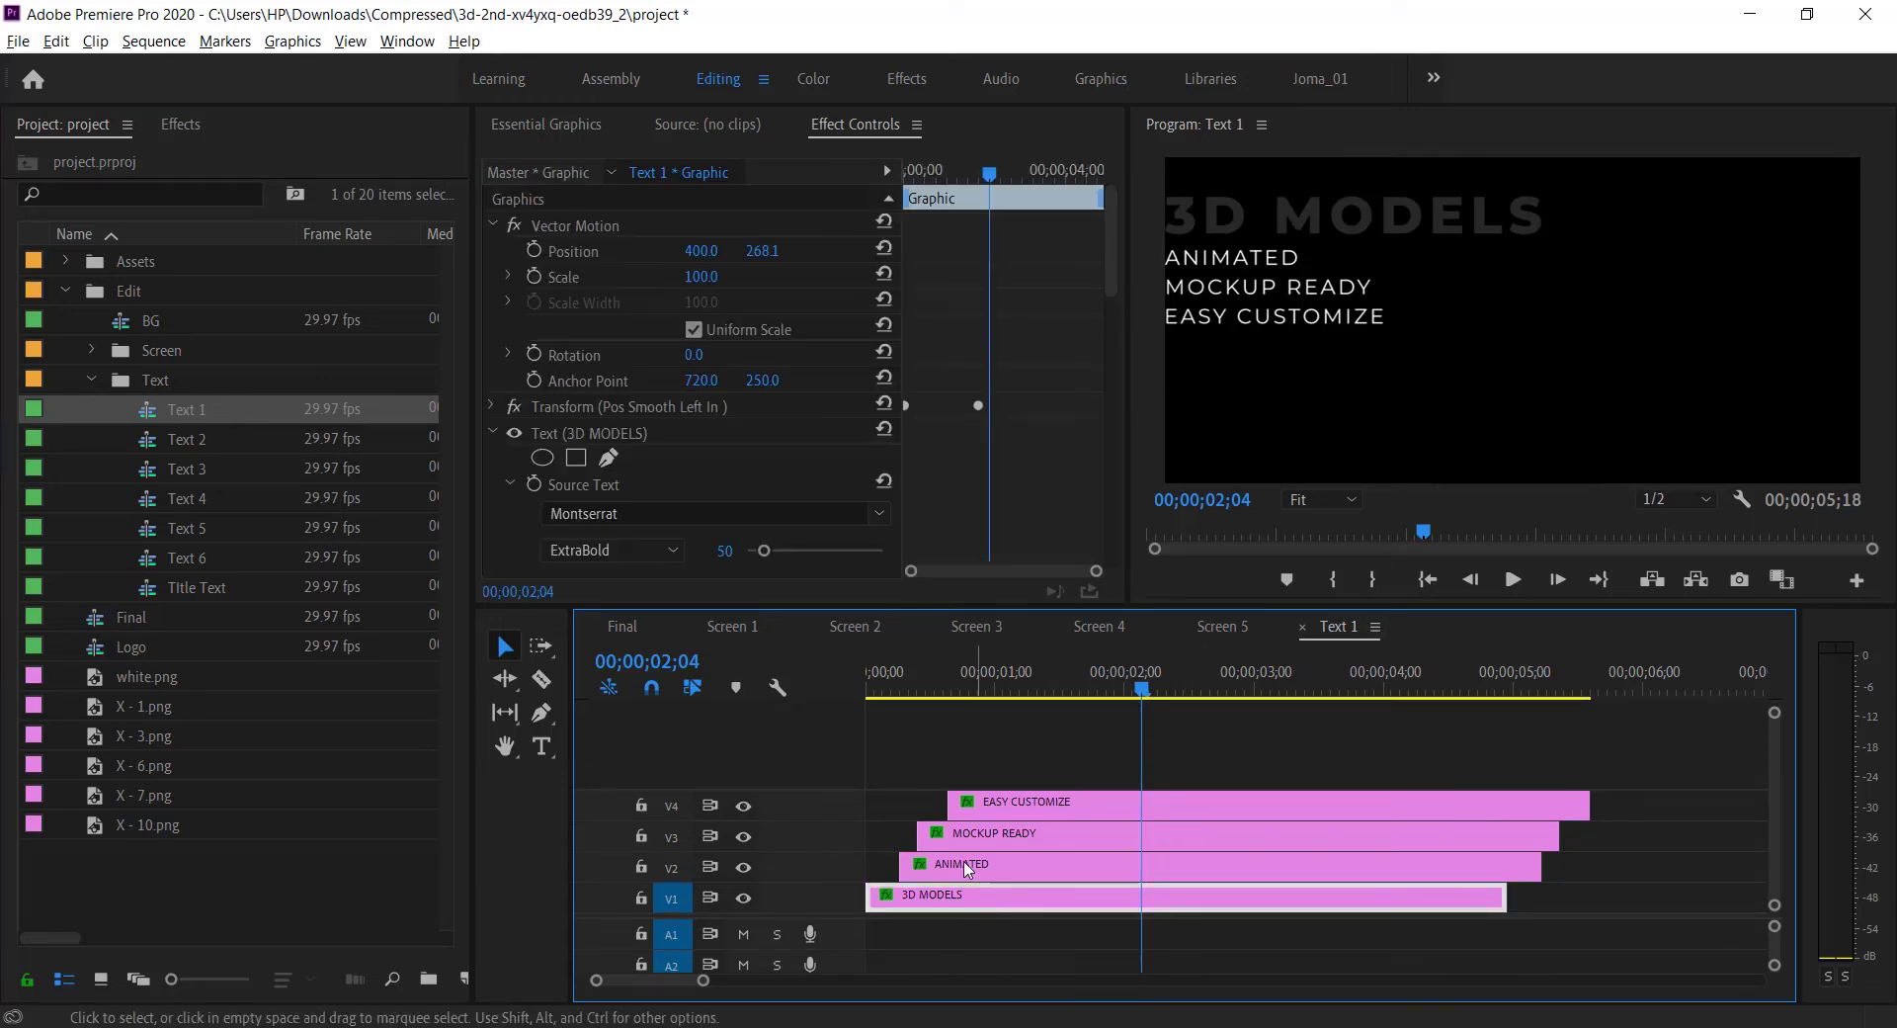
click(568, 125)
click(599, 234)
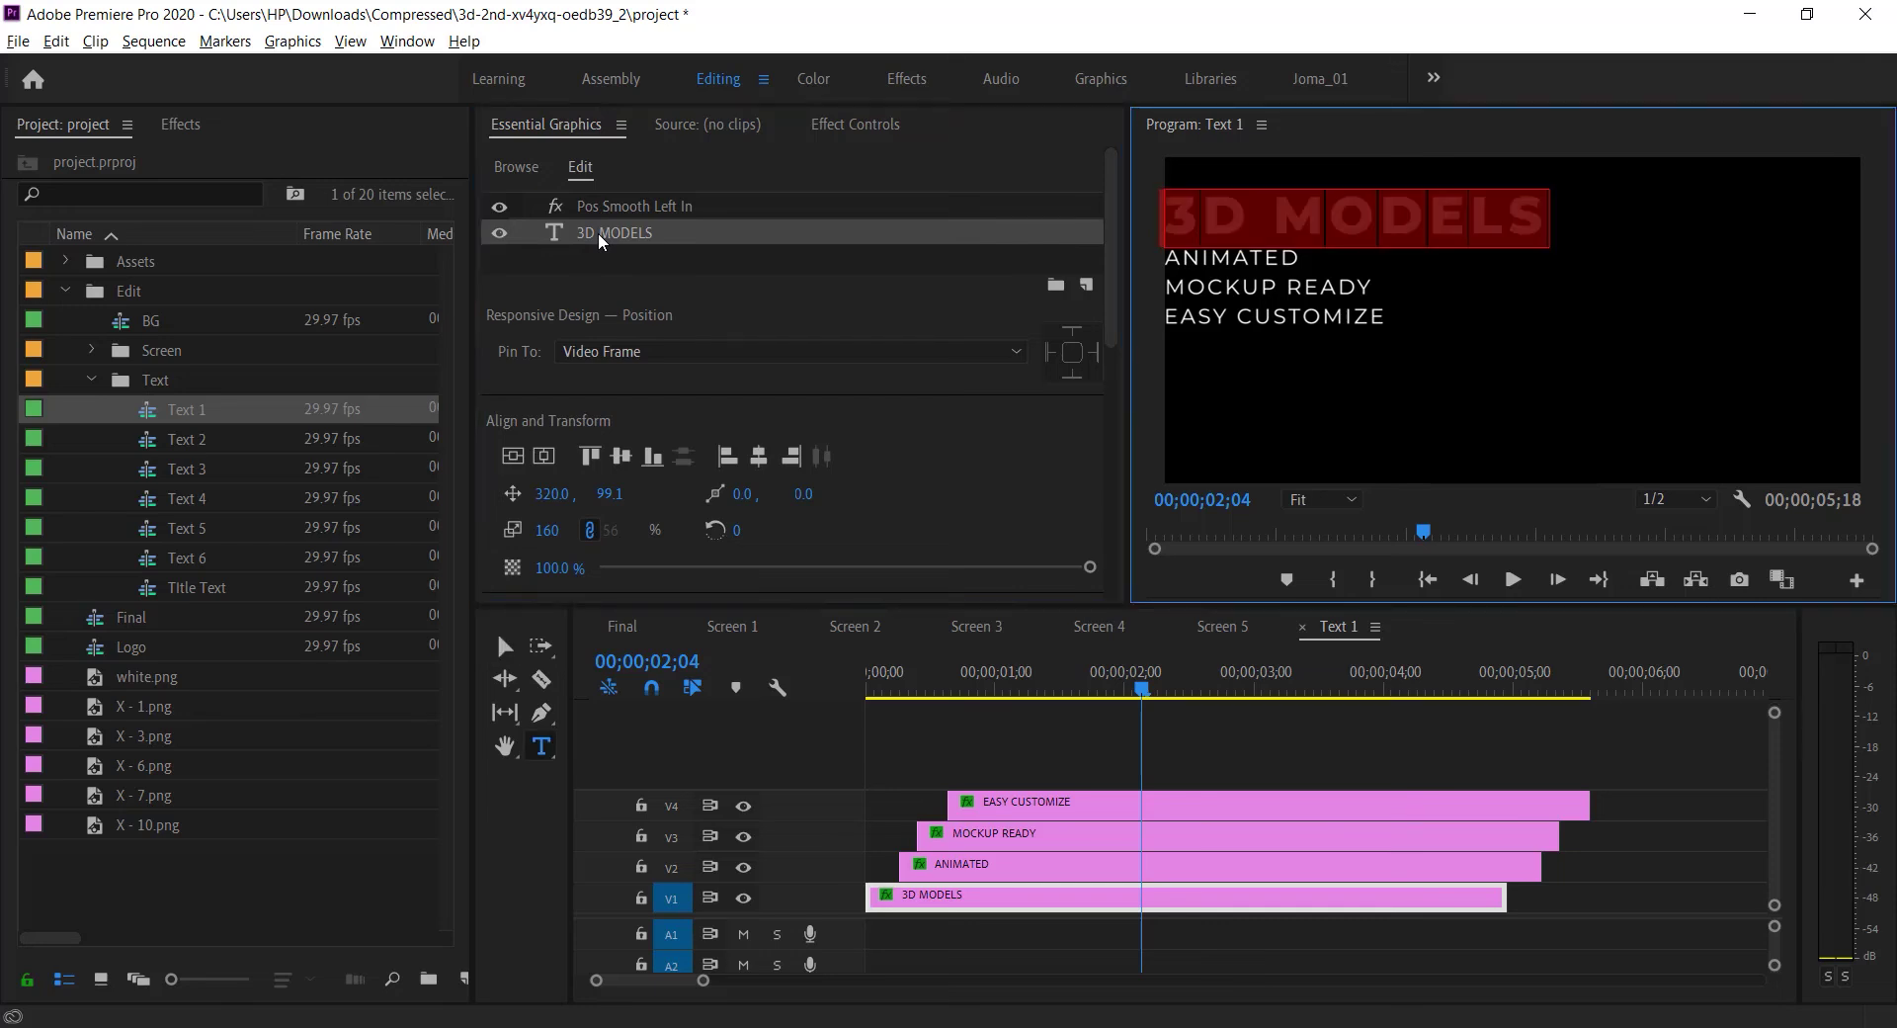
text(Title Here 1)
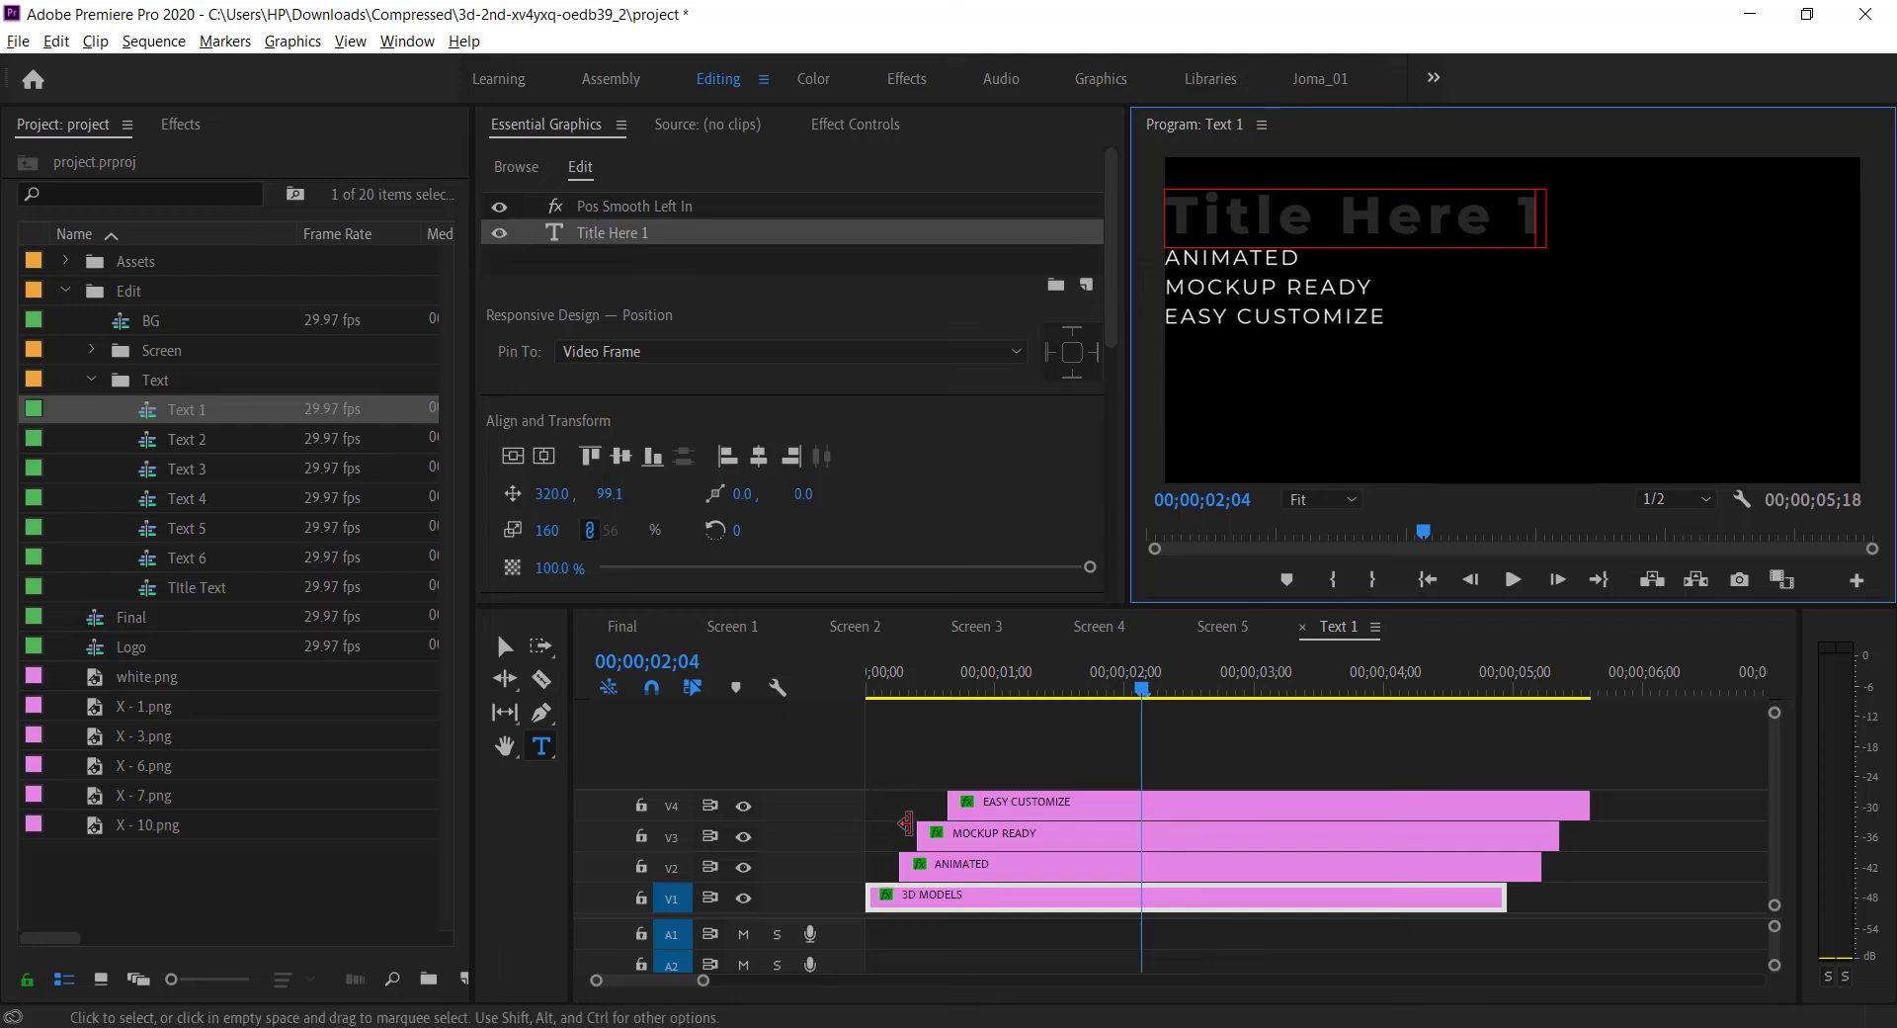
Step: Replace ANIMATED with 'Change here' and MOCKUP READY with 'Sub Heading 2'
click(949, 865)
click(625, 238)
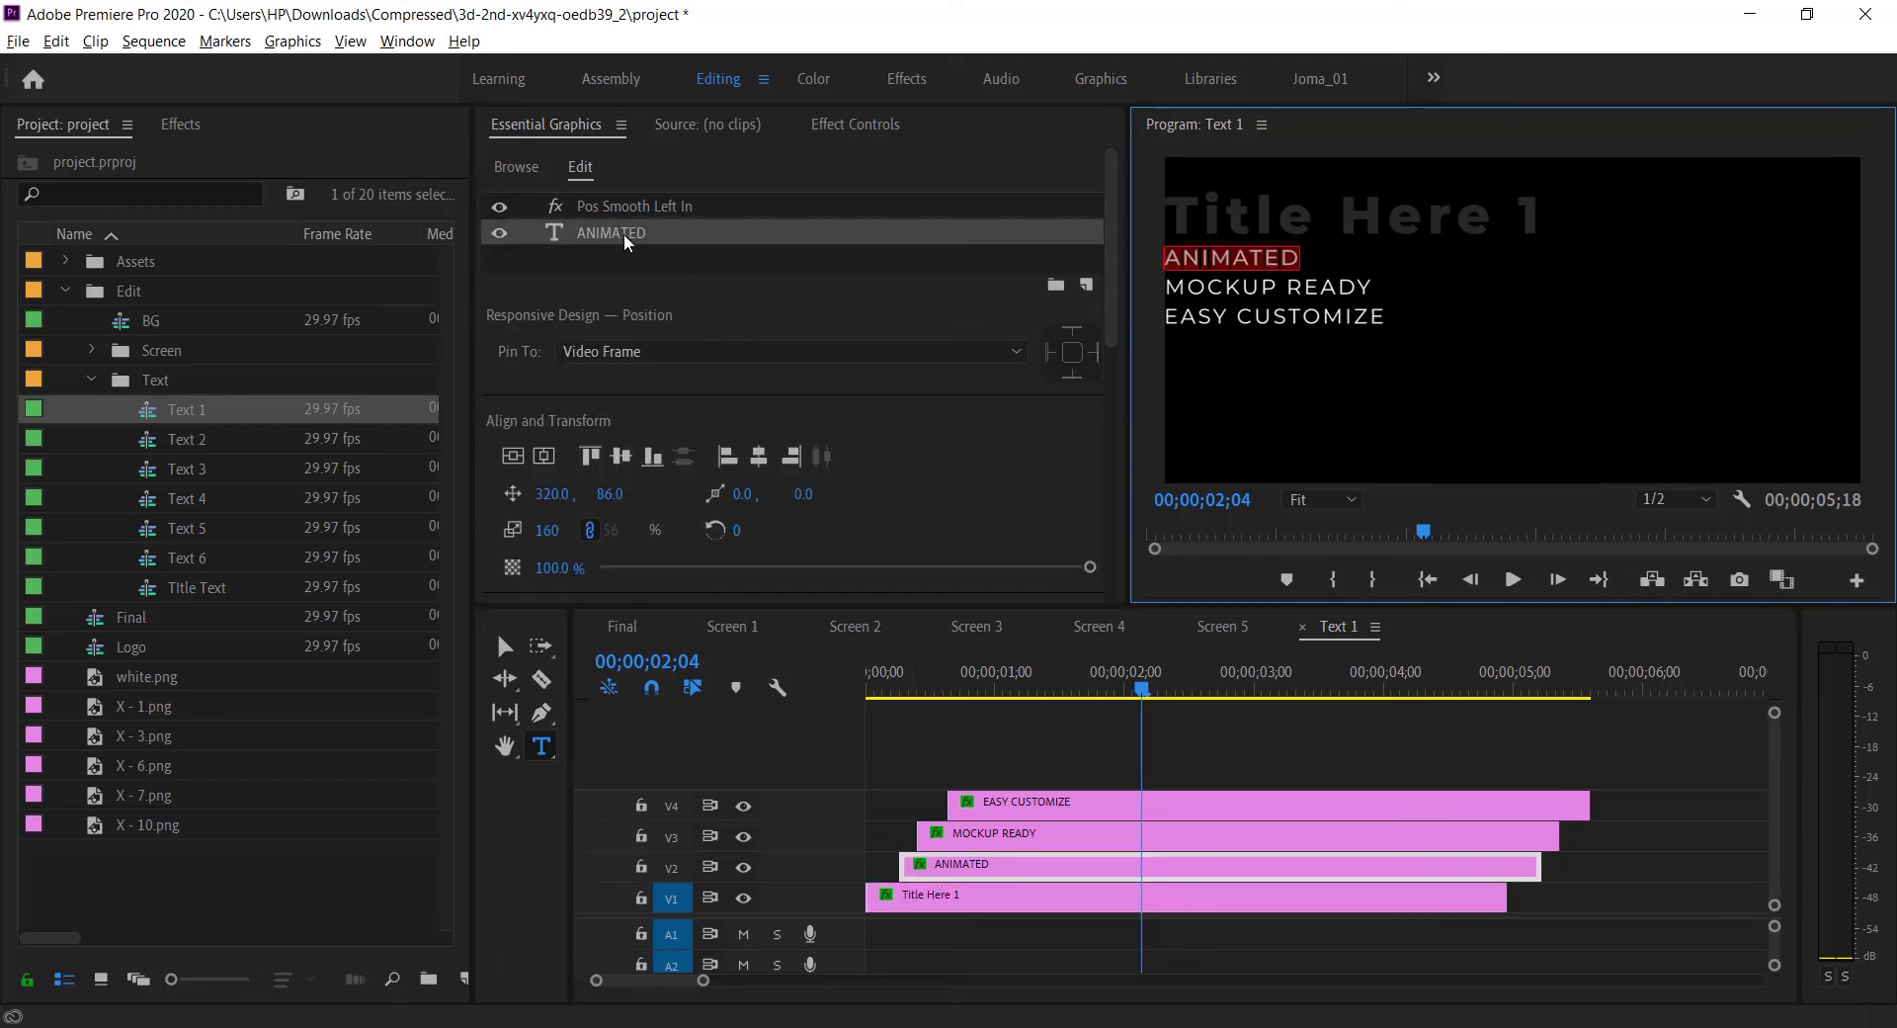
text(Change here)
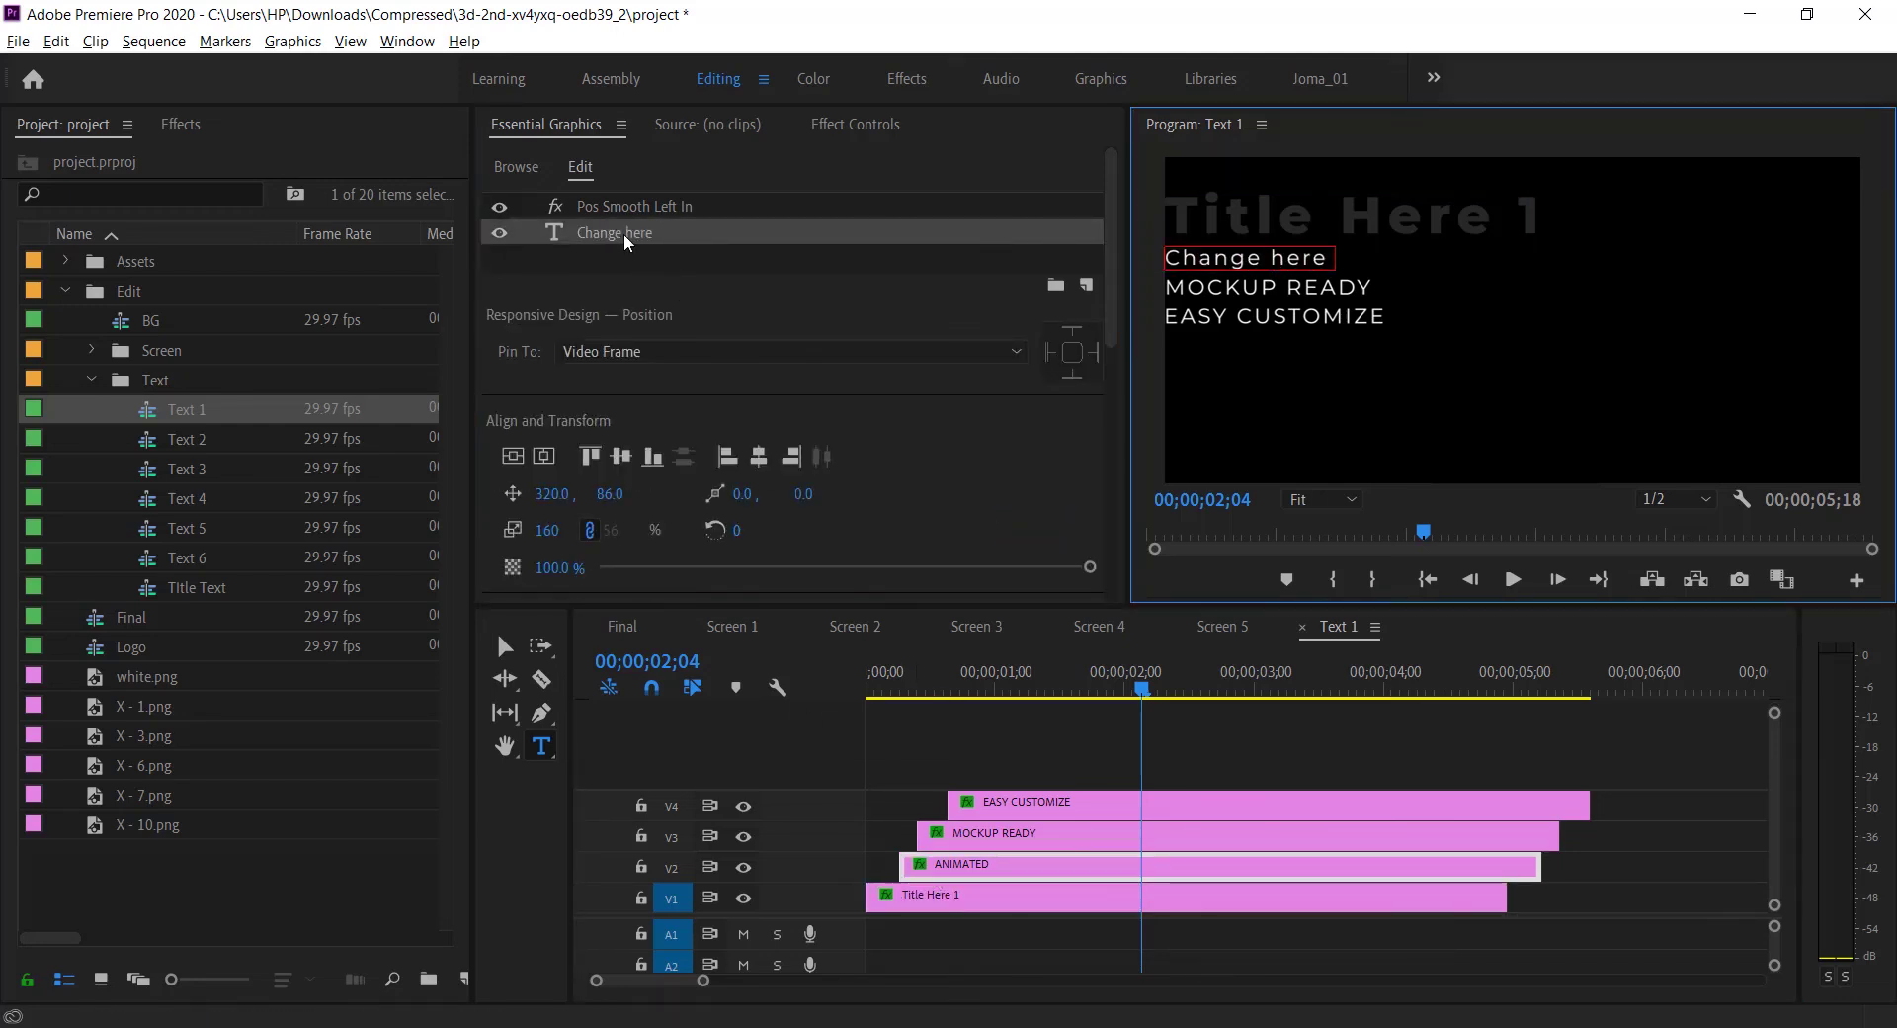
click(991, 836)
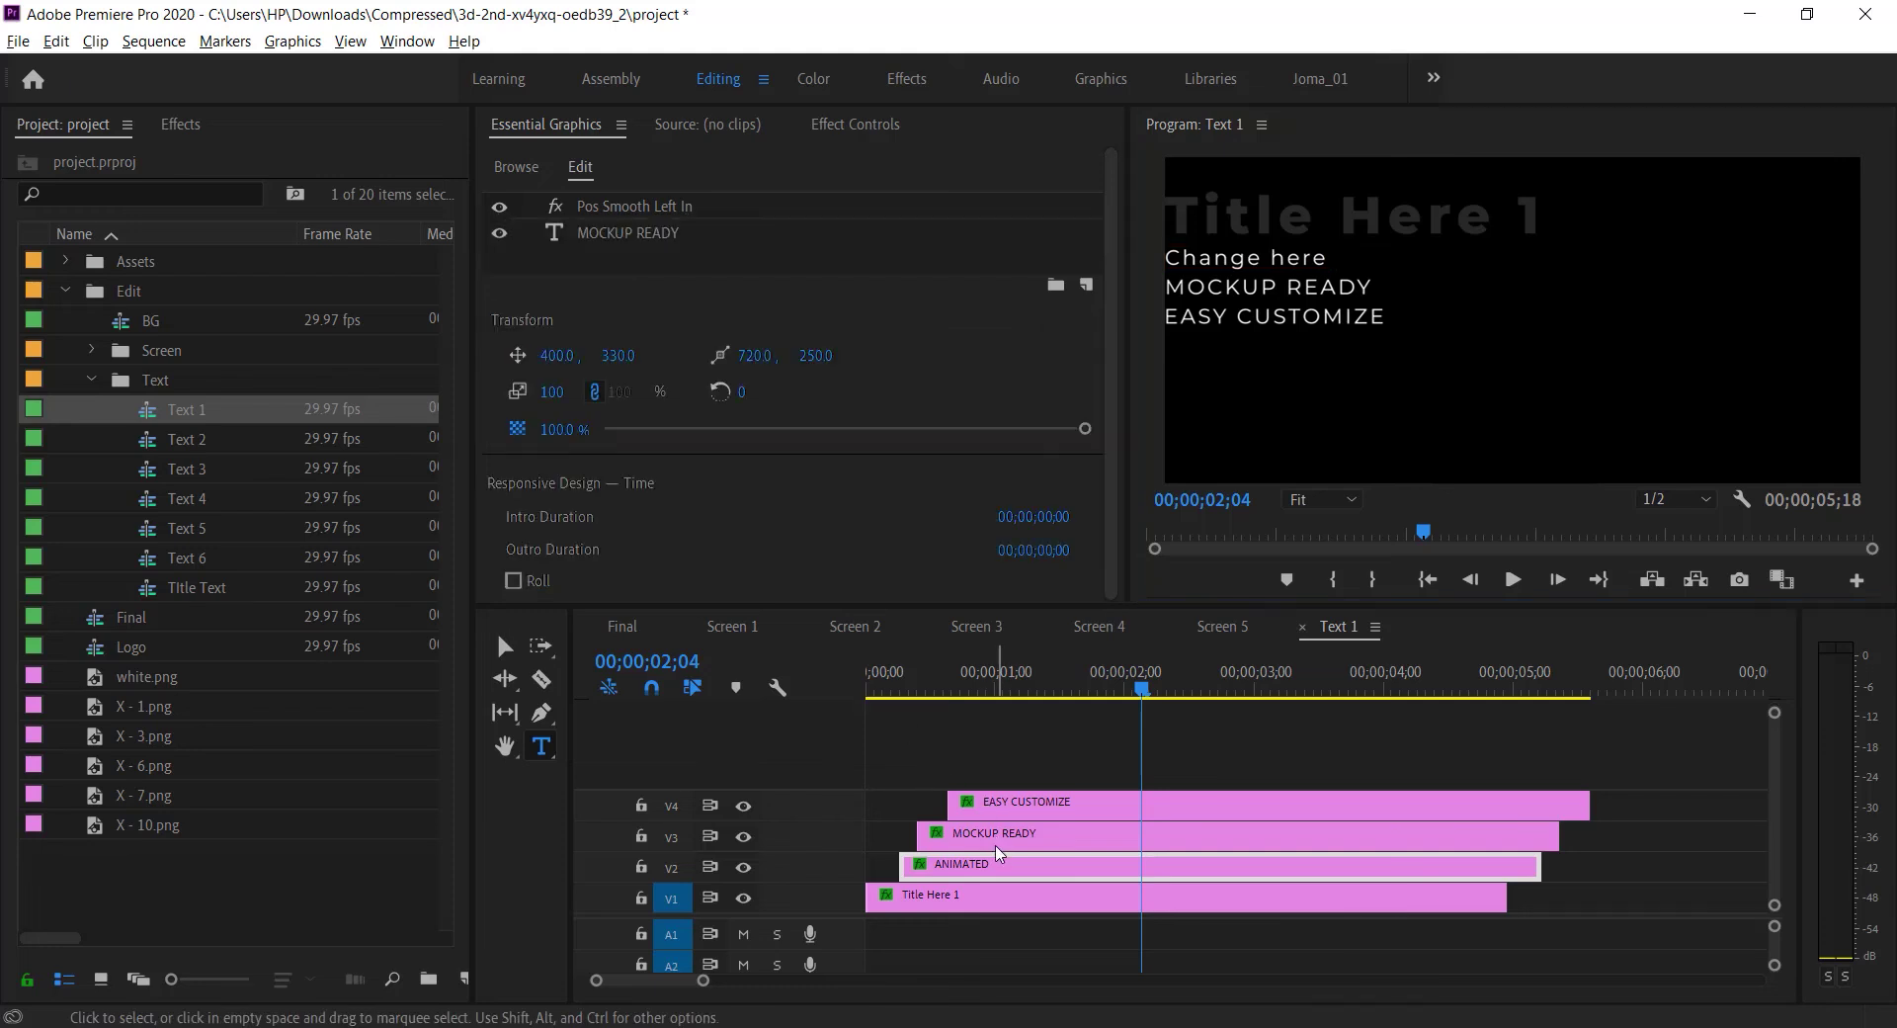
click(642, 252)
click(642, 240)
text(Sub Heas)
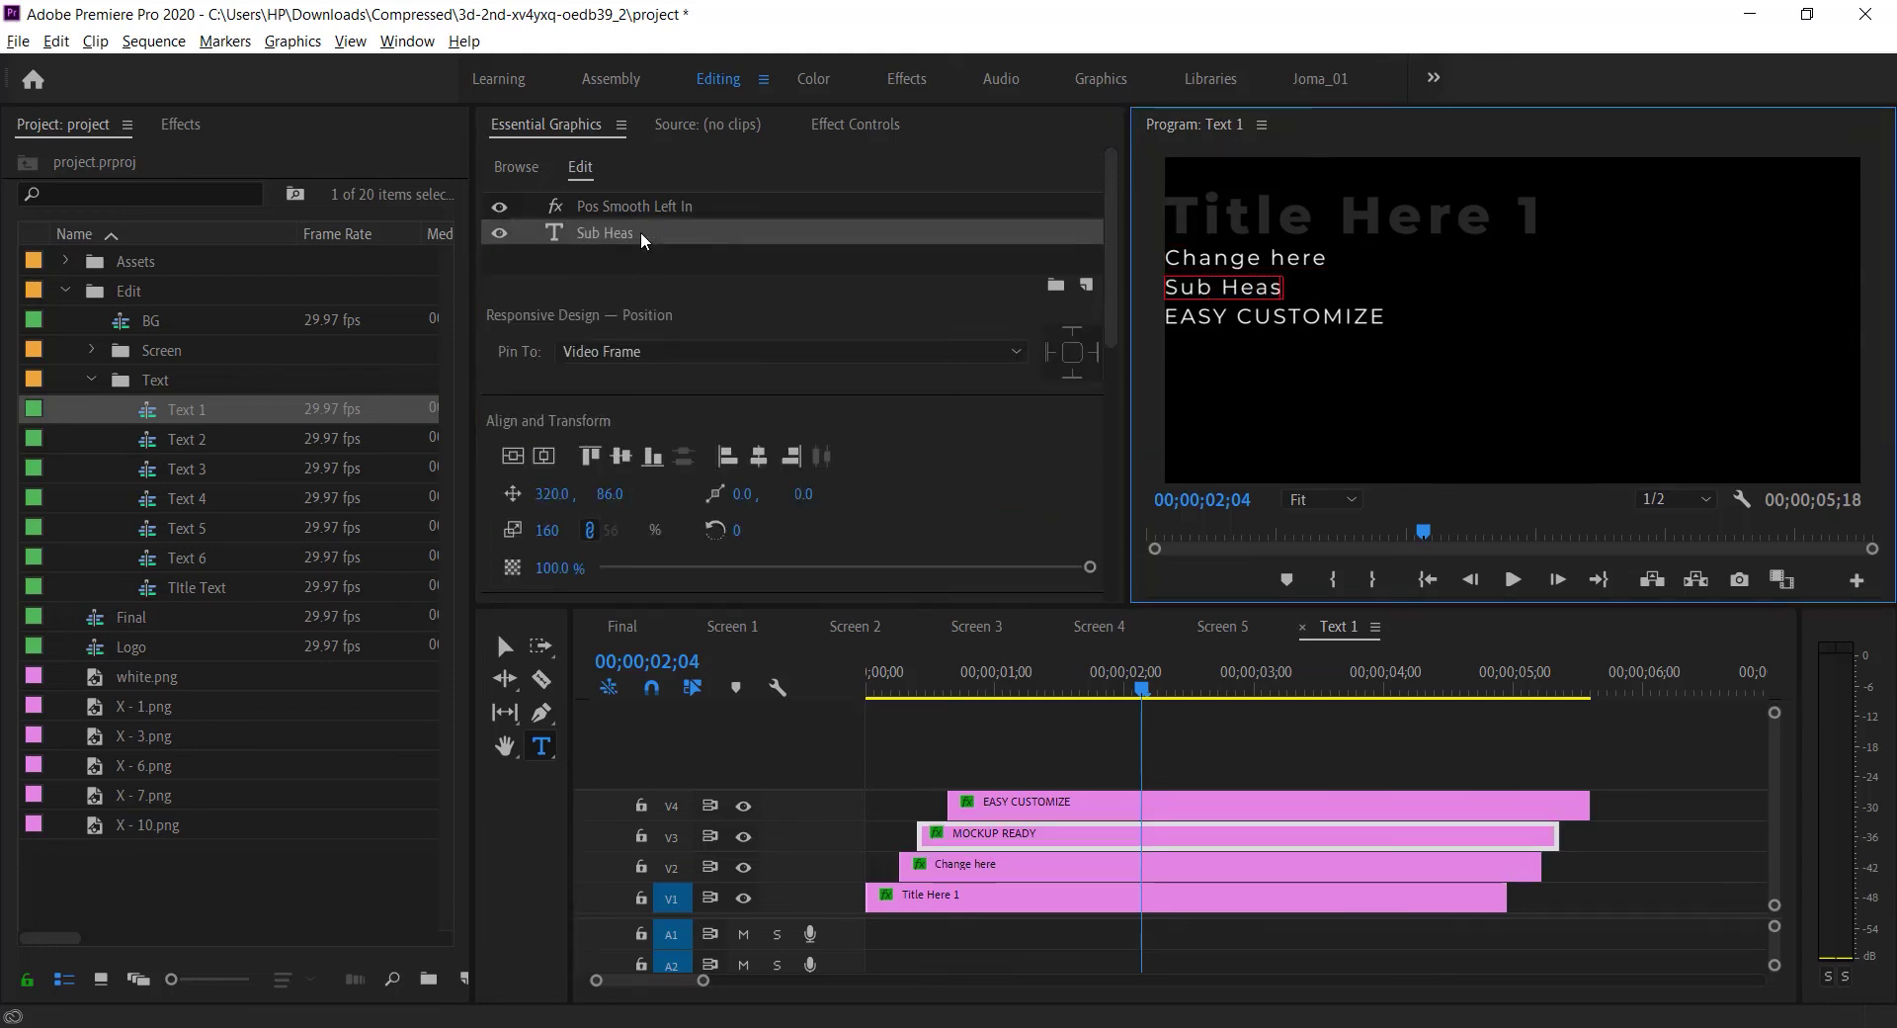
key(BackSpace)
text(ding 2)
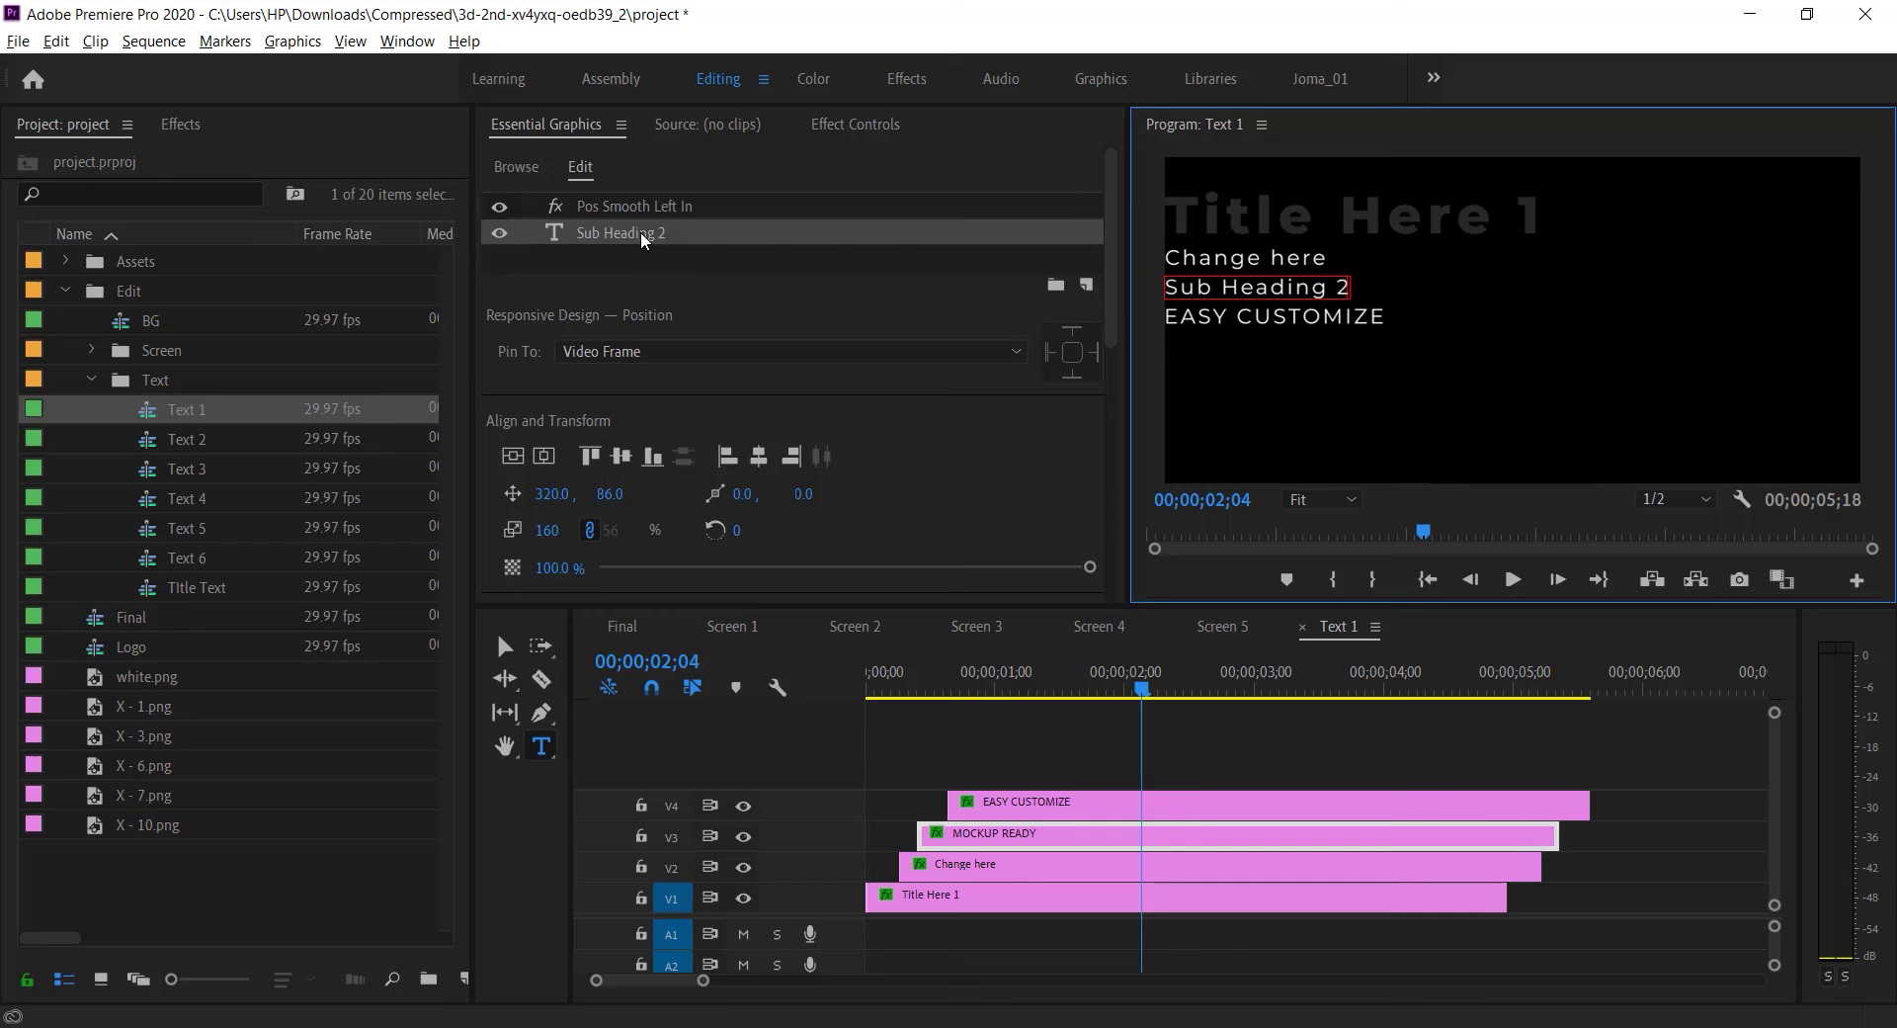
Step: Replace EASY CUSTOMIZE with 'Sub heading 3'
click(978, 803)
click(615, 240)
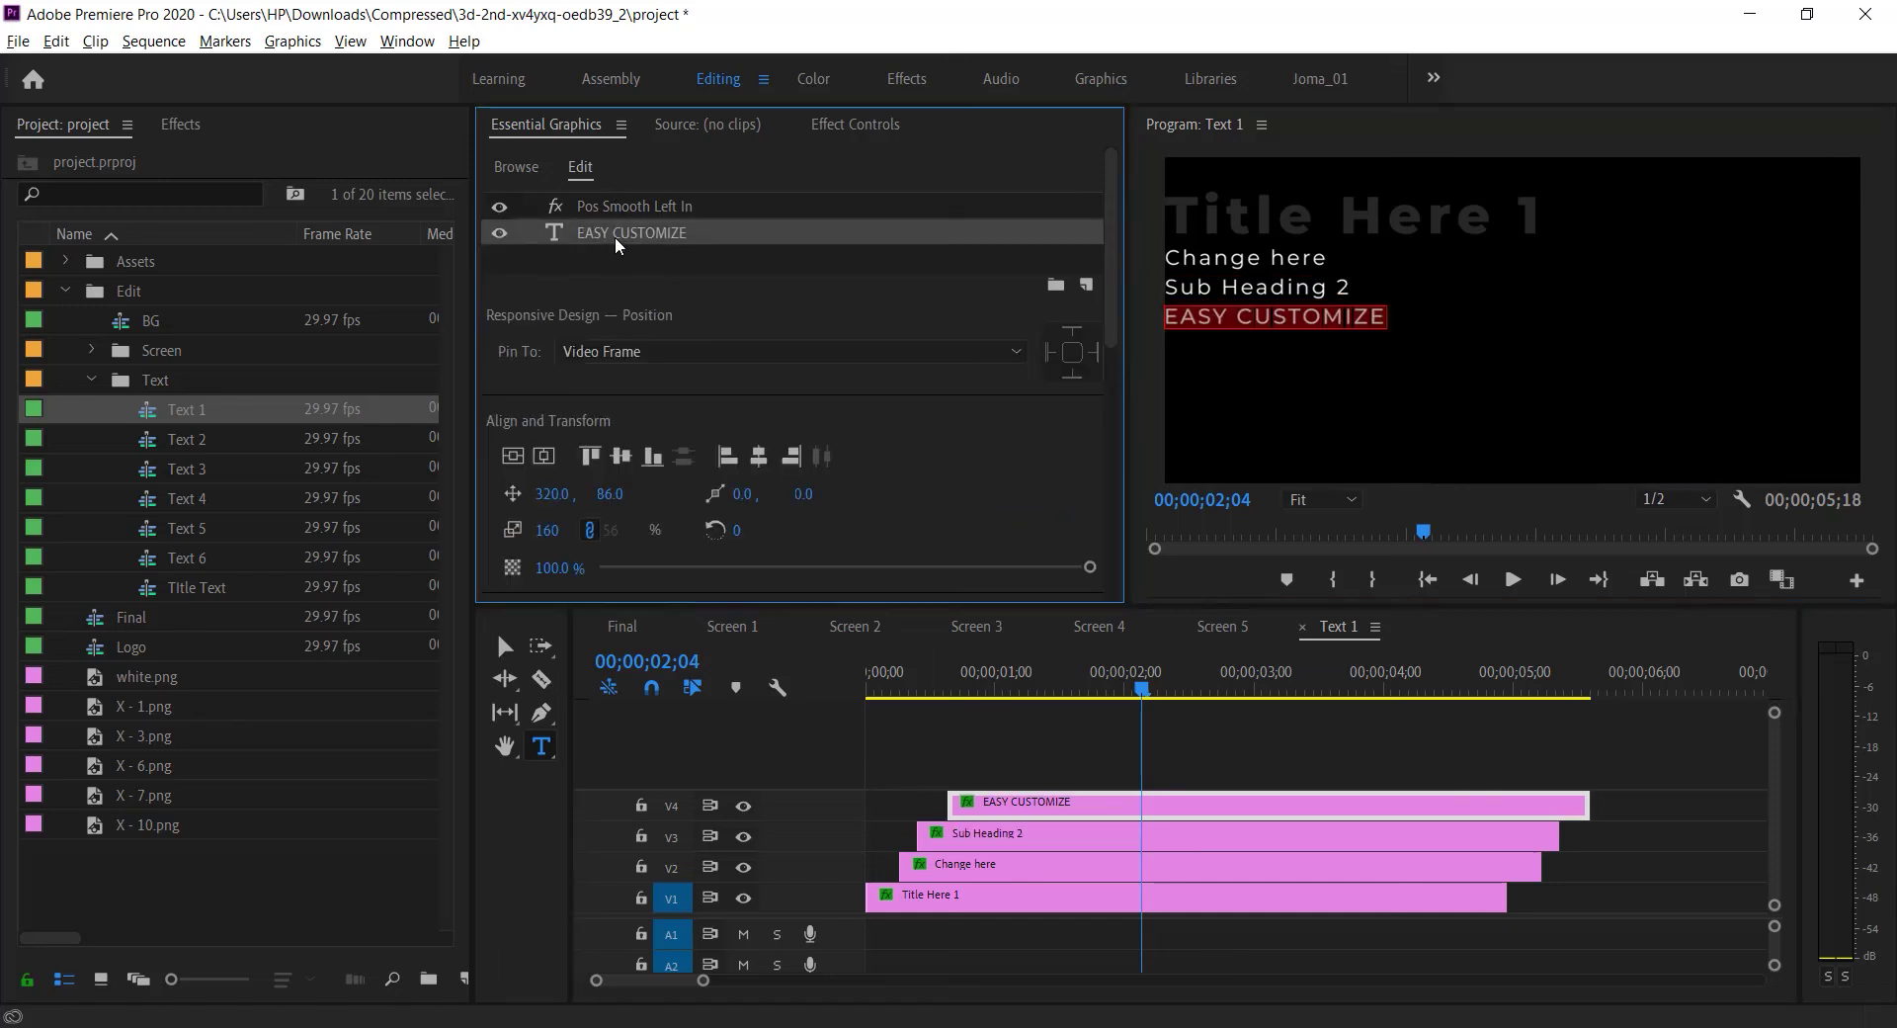
text(Sub heading 3)
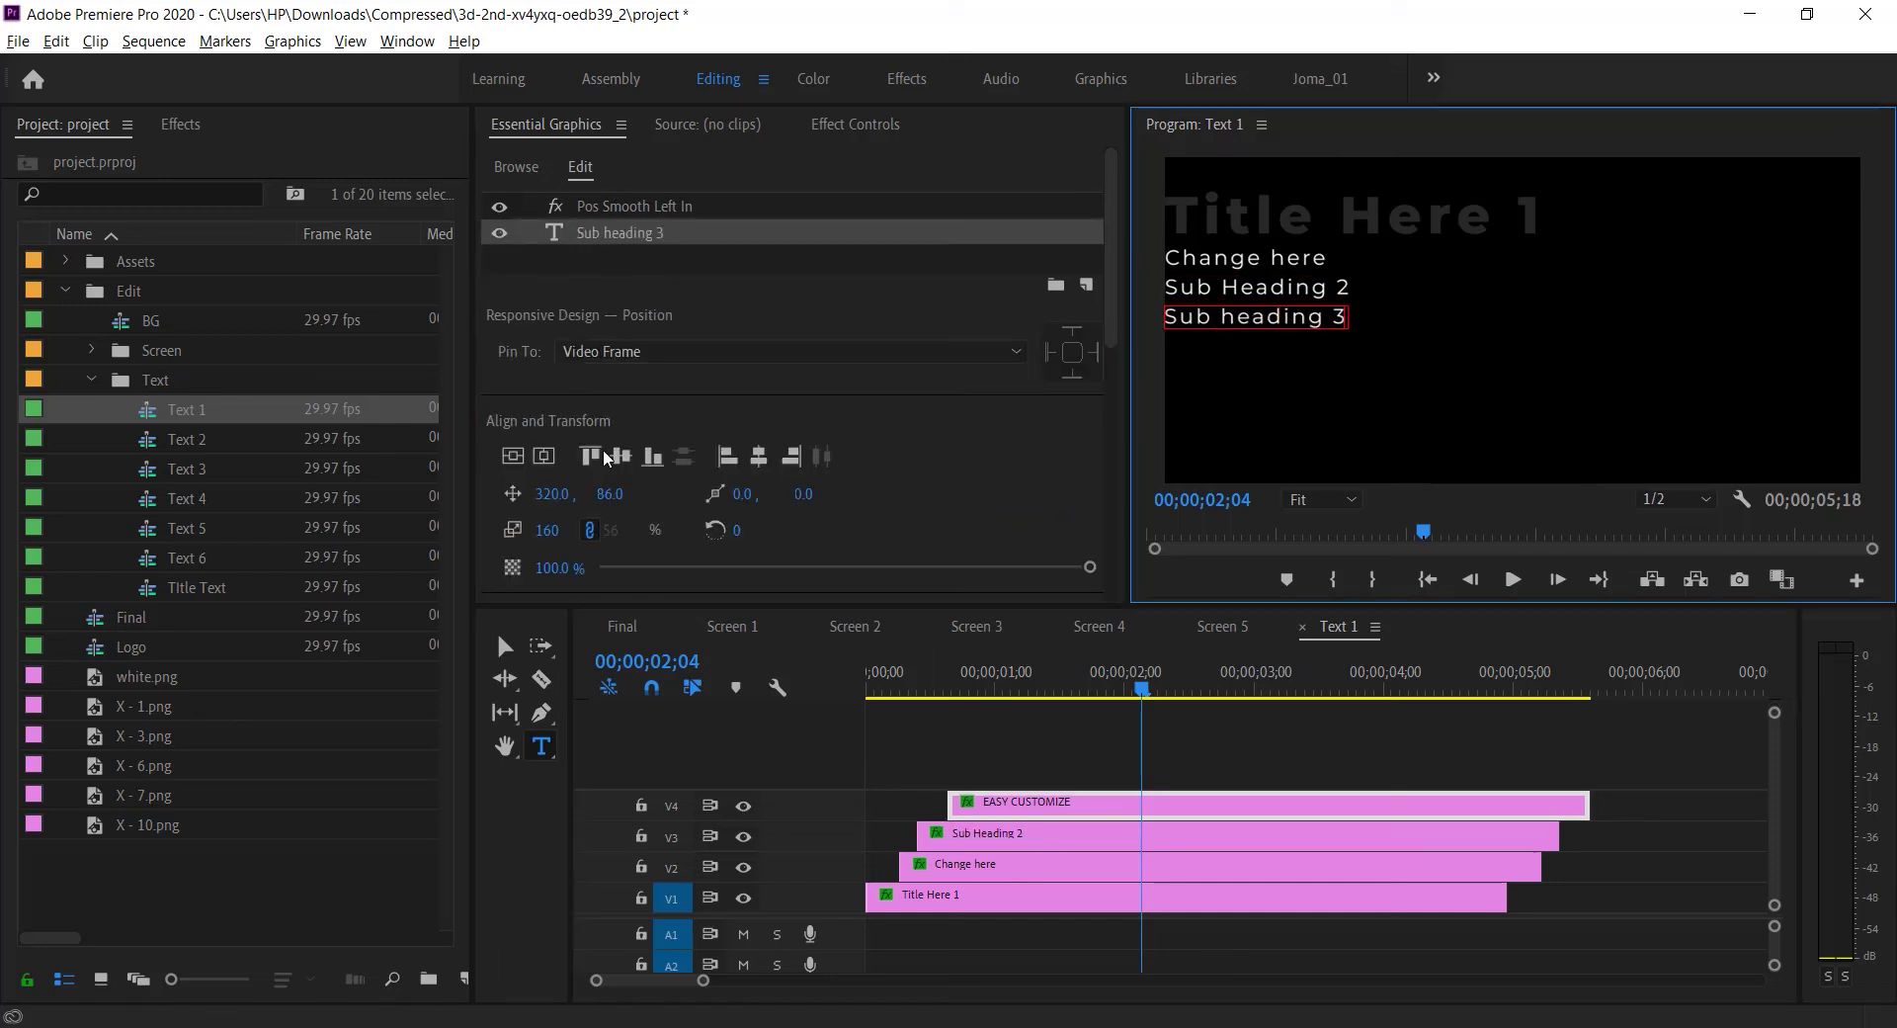
click(623, 629)
Step: Open the Title Text sequence and retype the SNAIL MOTION clip as 'App Name here'
drag(919, 692, 1117, 702)
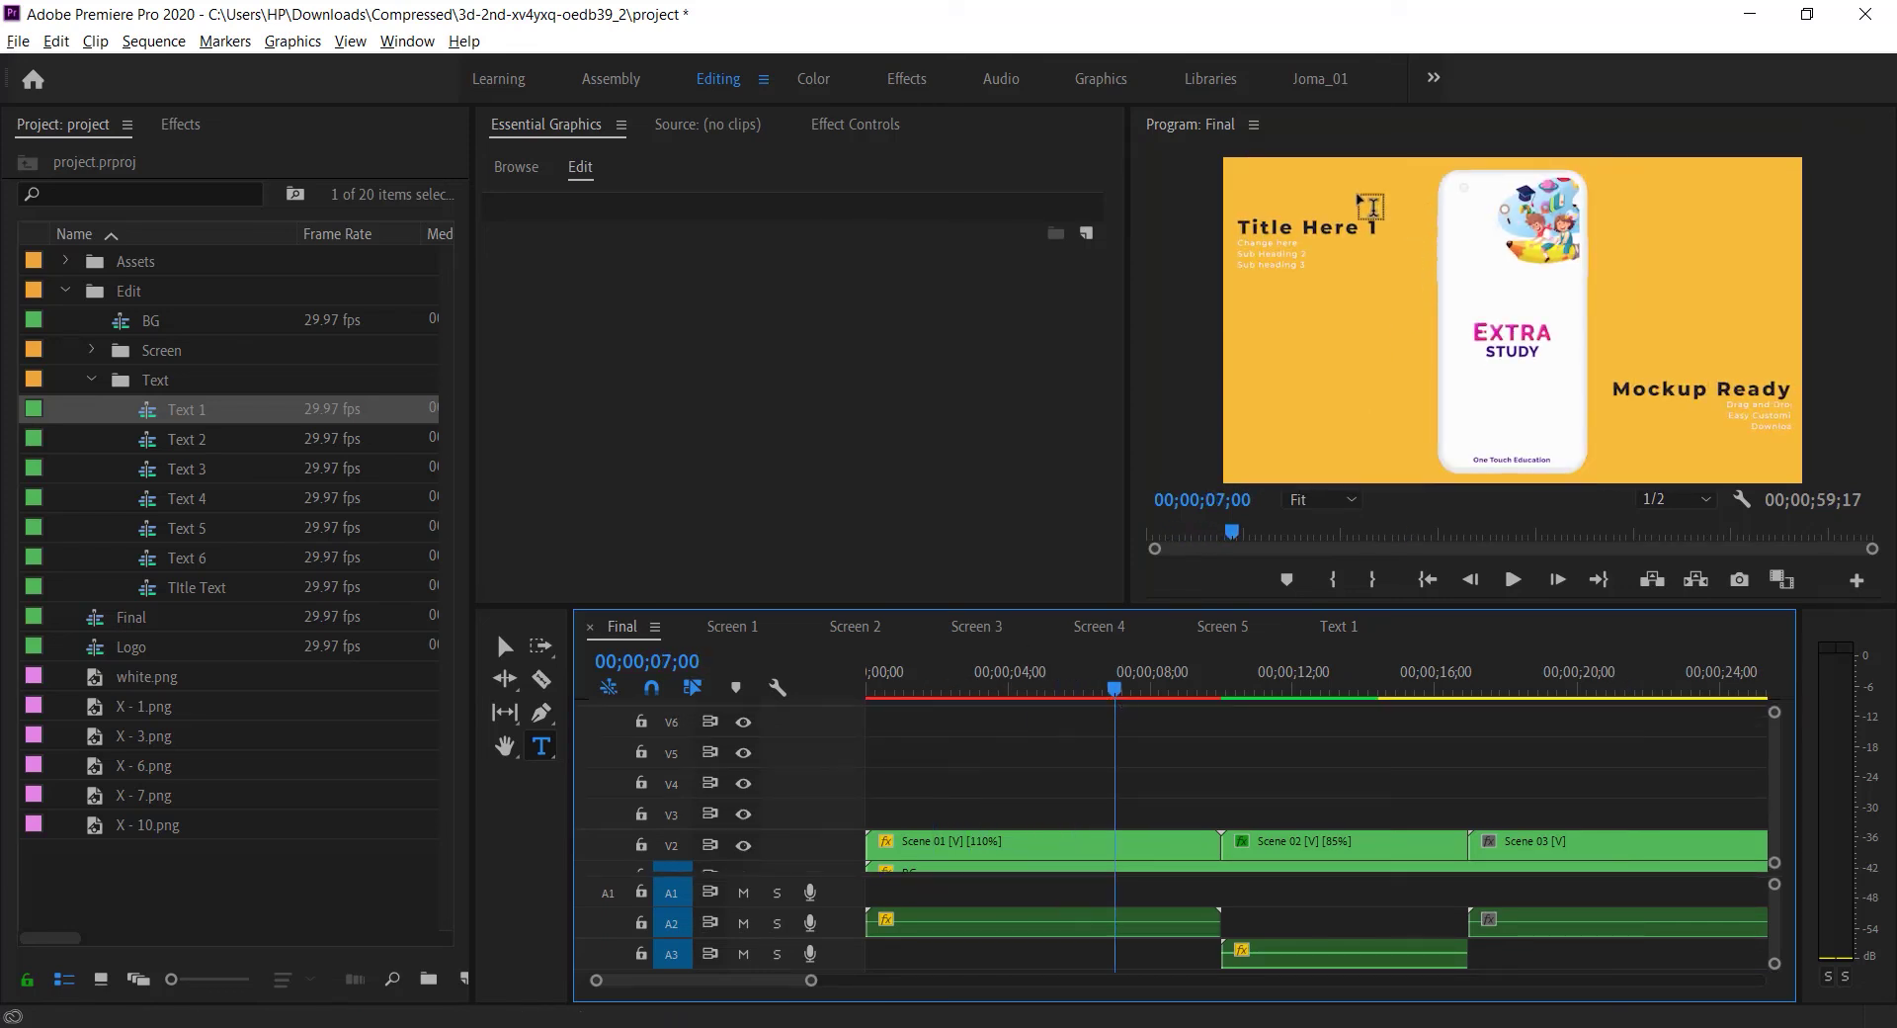
key(v)
double_click(186, 438)
double_click(152, 589)
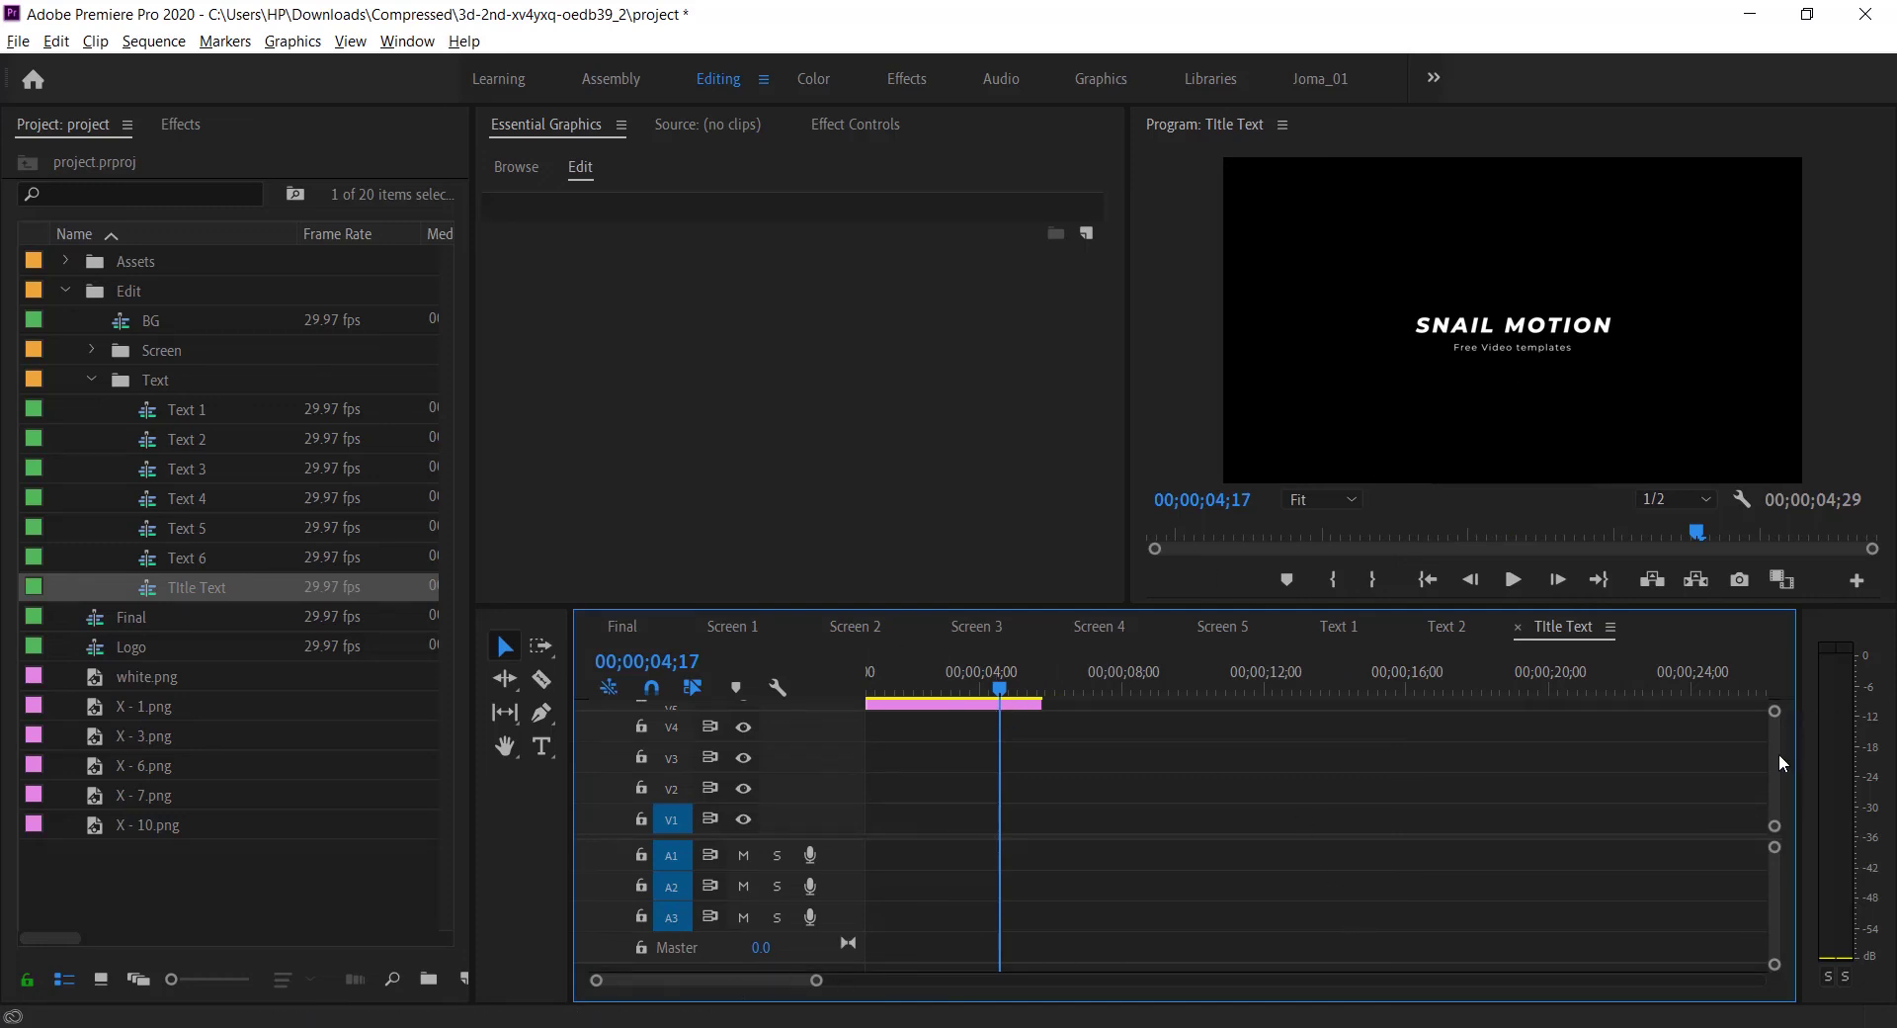
scroll(986, 787, up, 2)
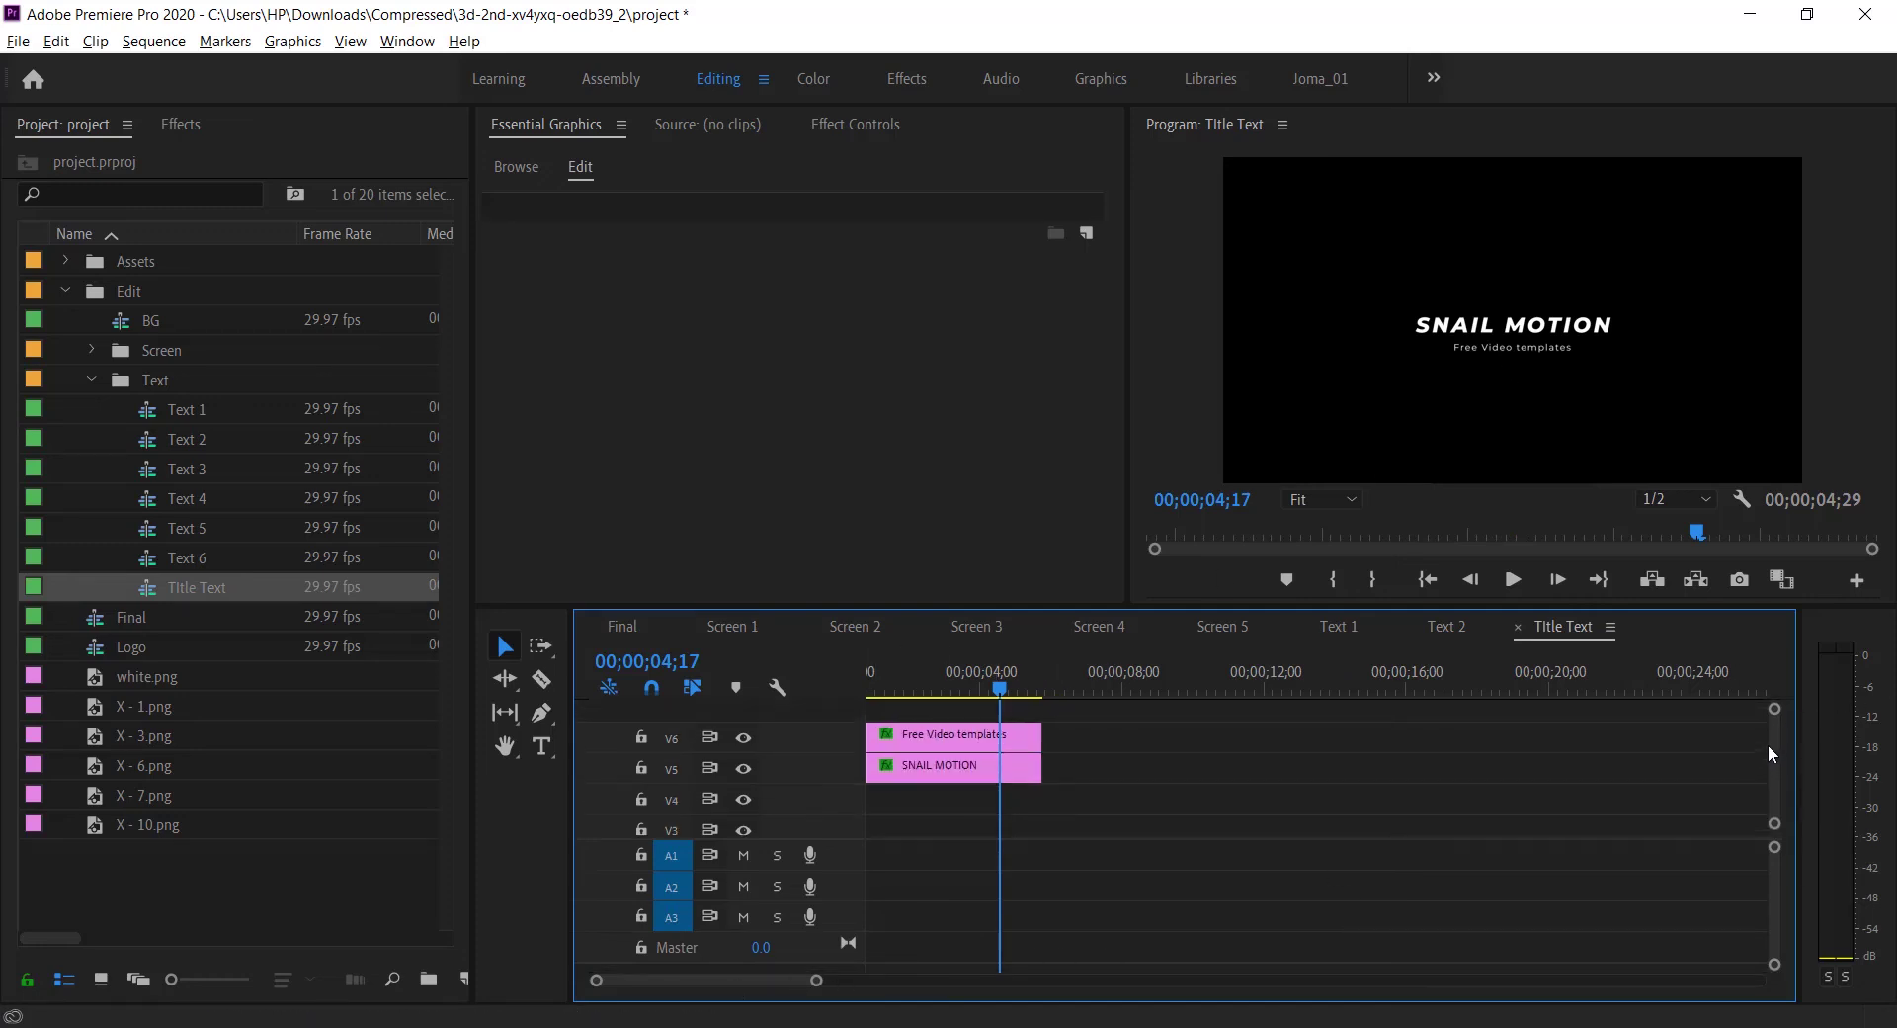
click(978, 774)
click(602, 235)
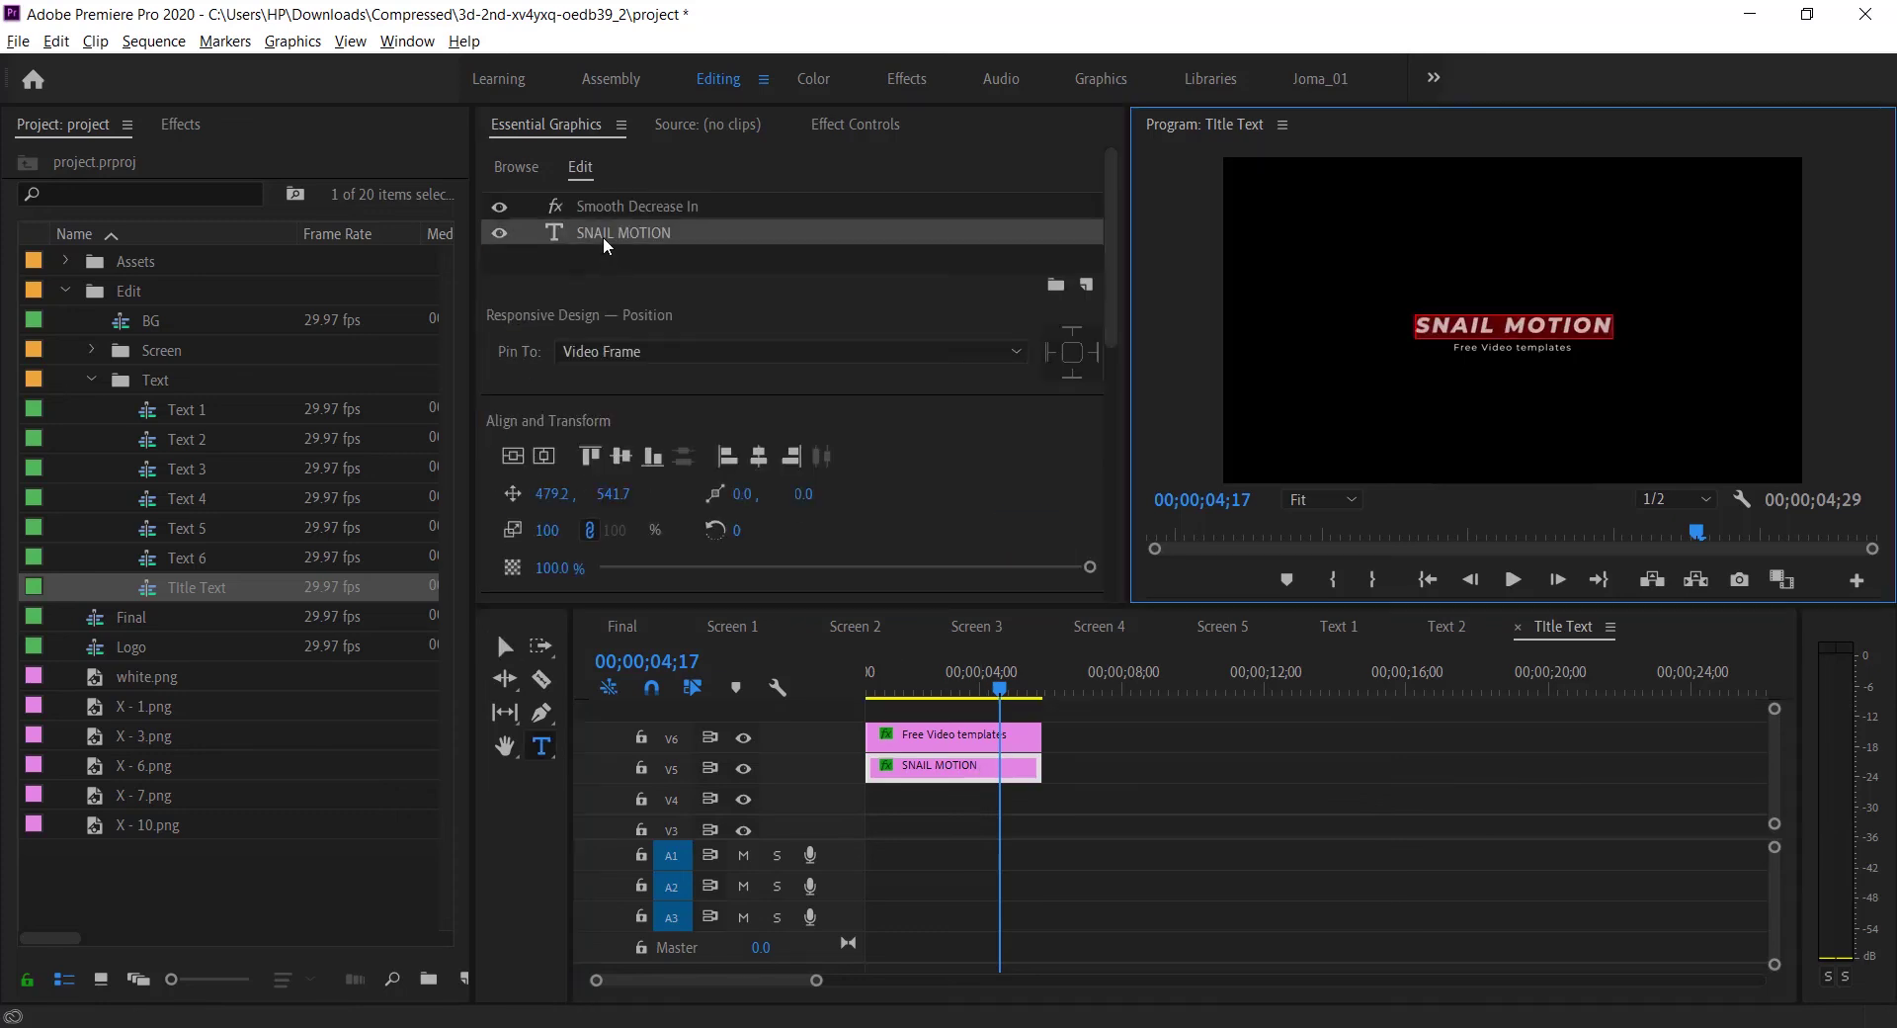
text(App Name)
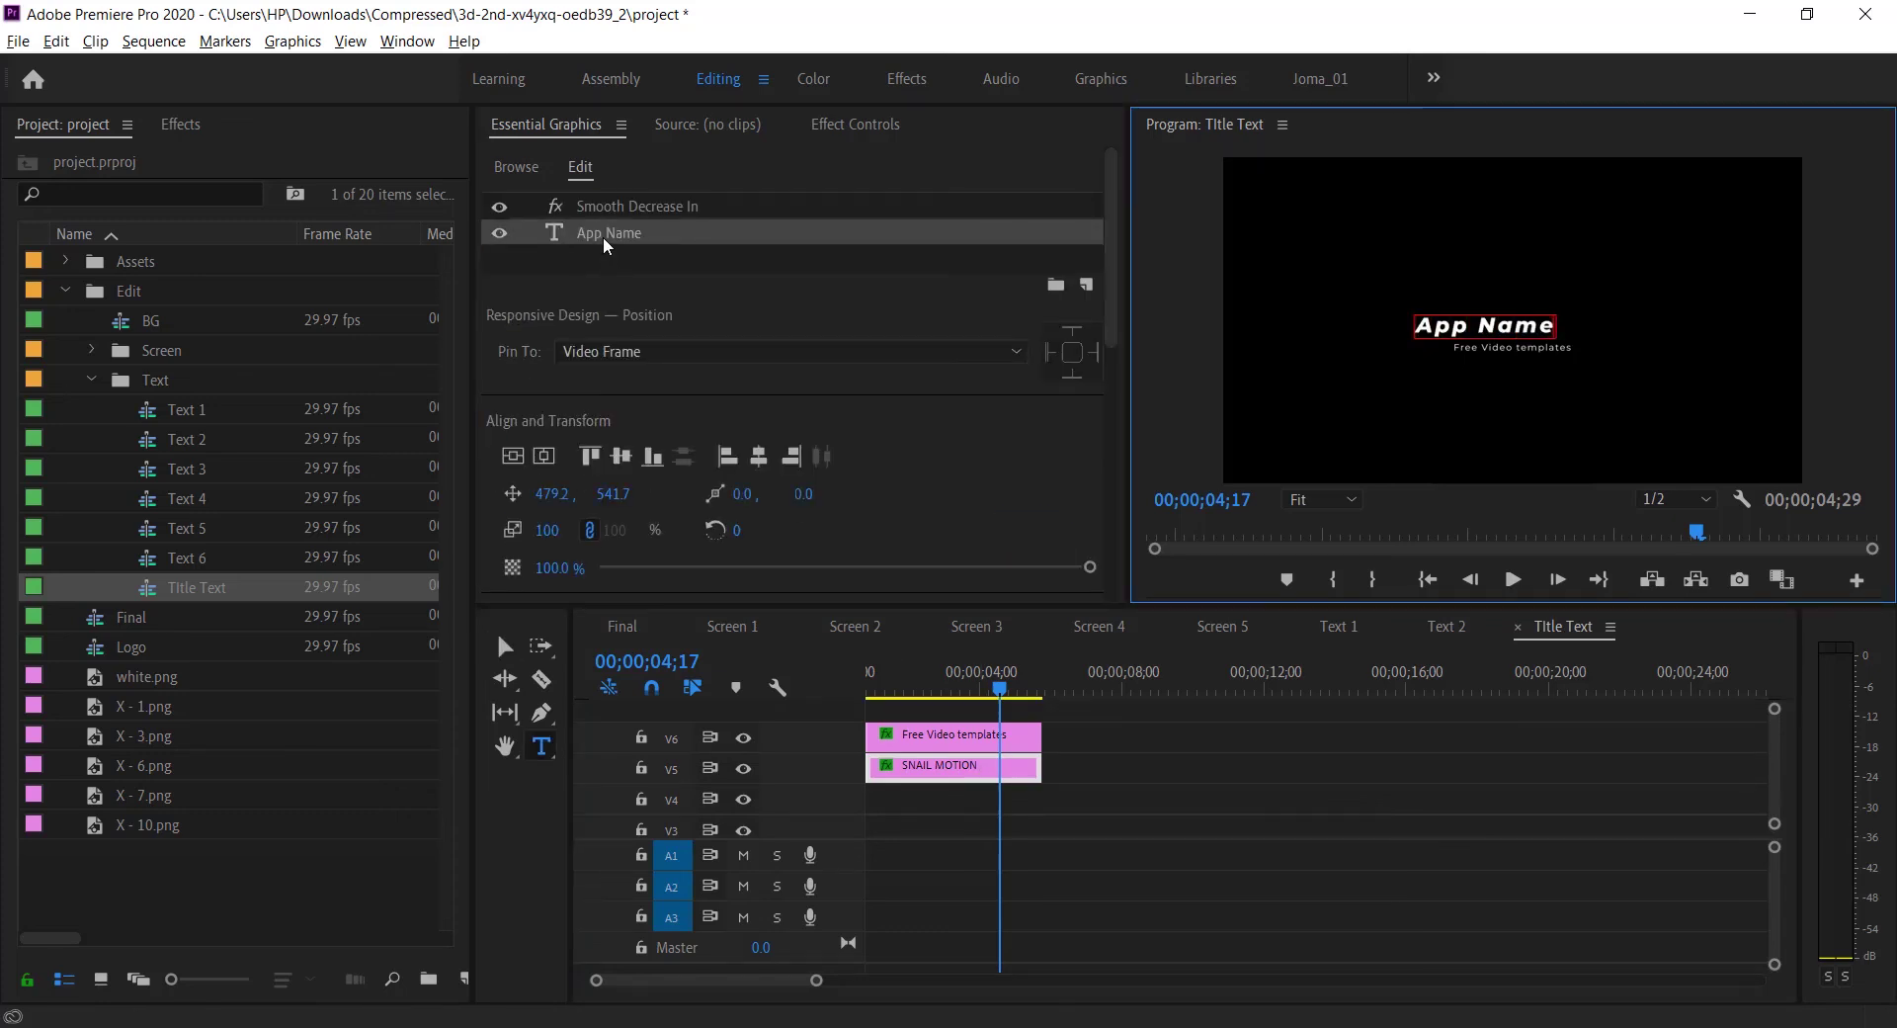
text( here)
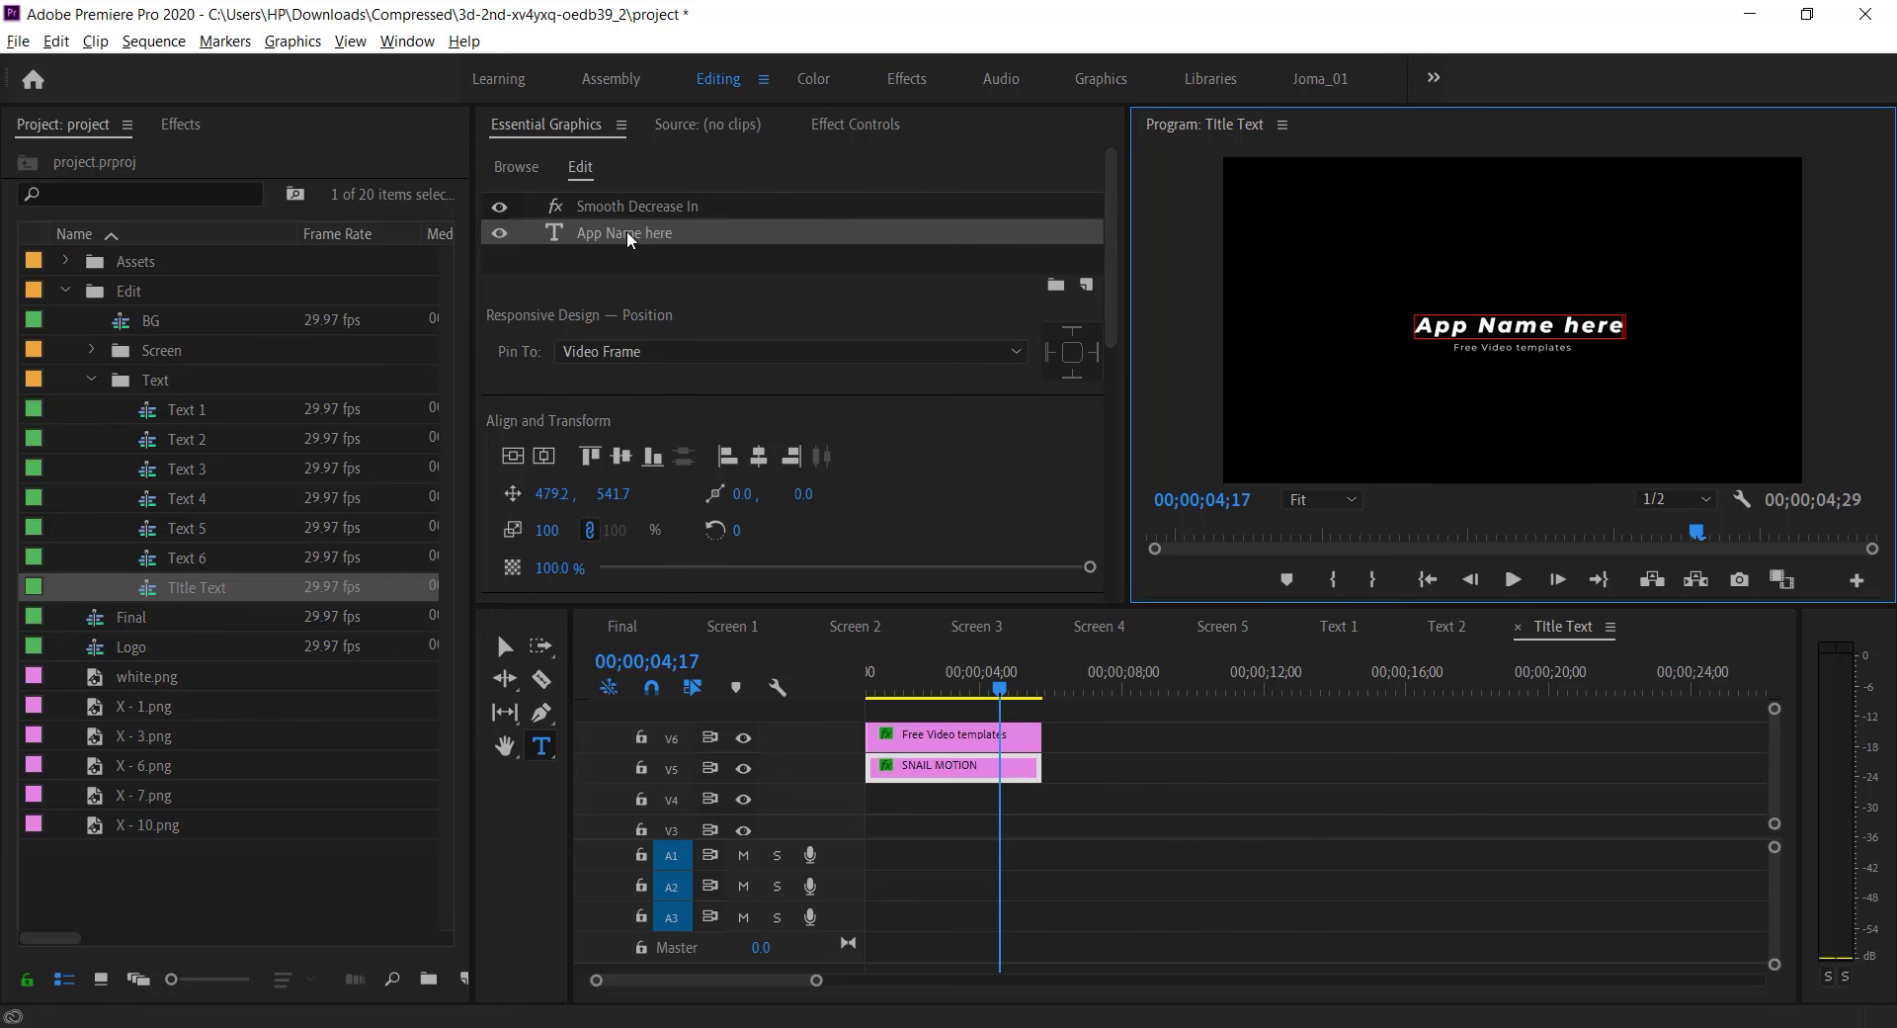
click(975, 741)
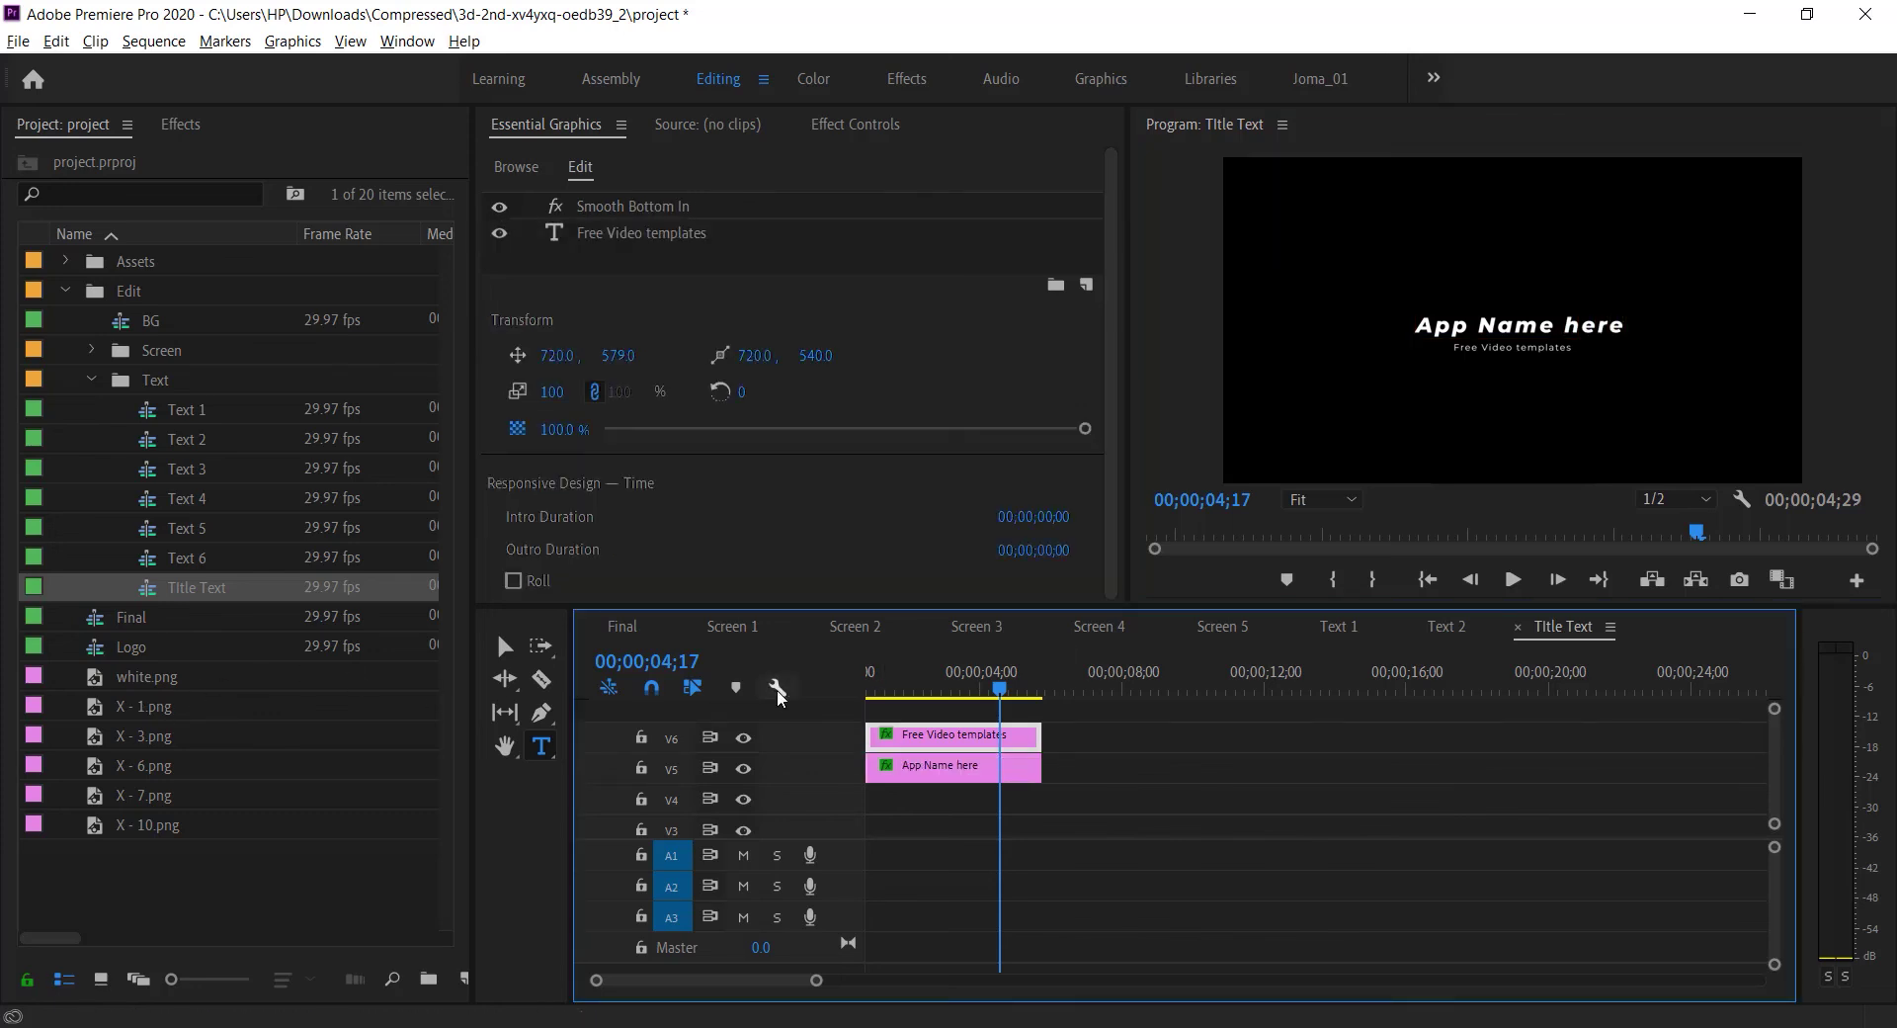
Step: Preview the Final sequence opening showing the new app name
click(622, 626)
mouse_move(964, 680)
mouse_down()
mouse_move(882, 679)
mouse_move(972, 680)
mouse_up()
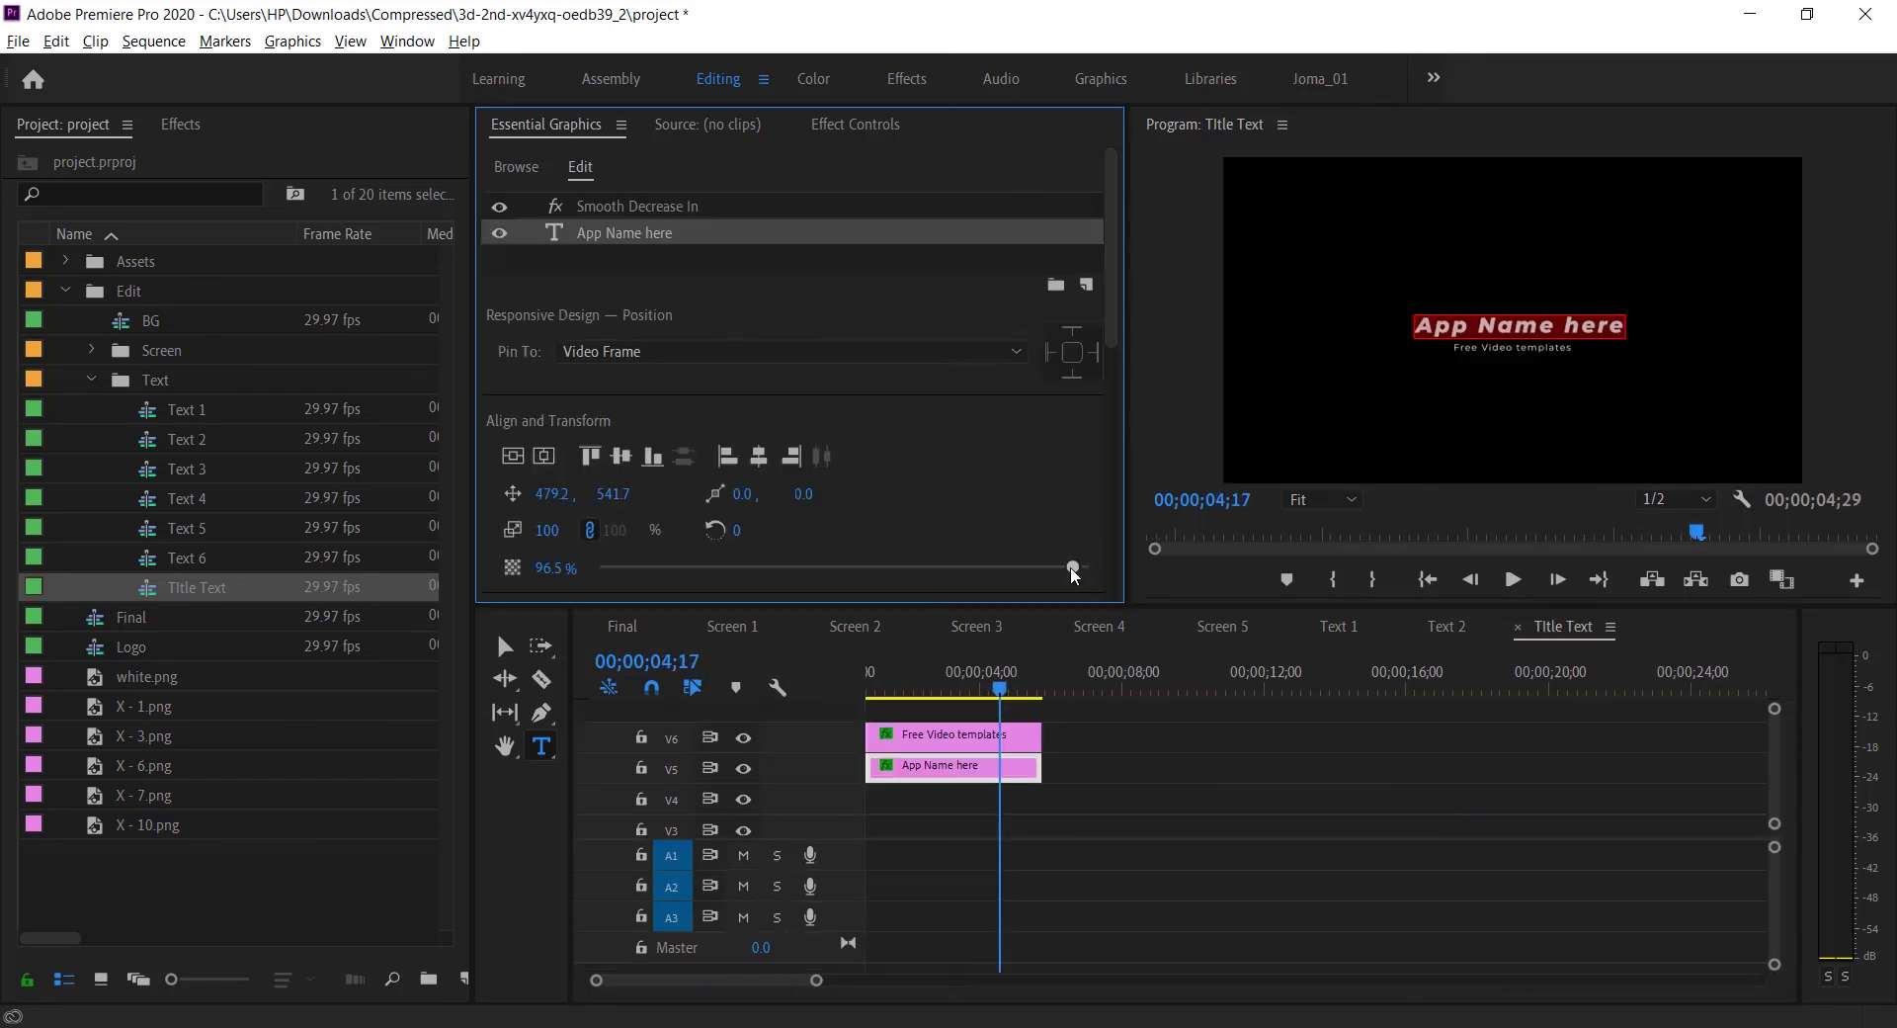
drag(1073, 572, 1093, 571)
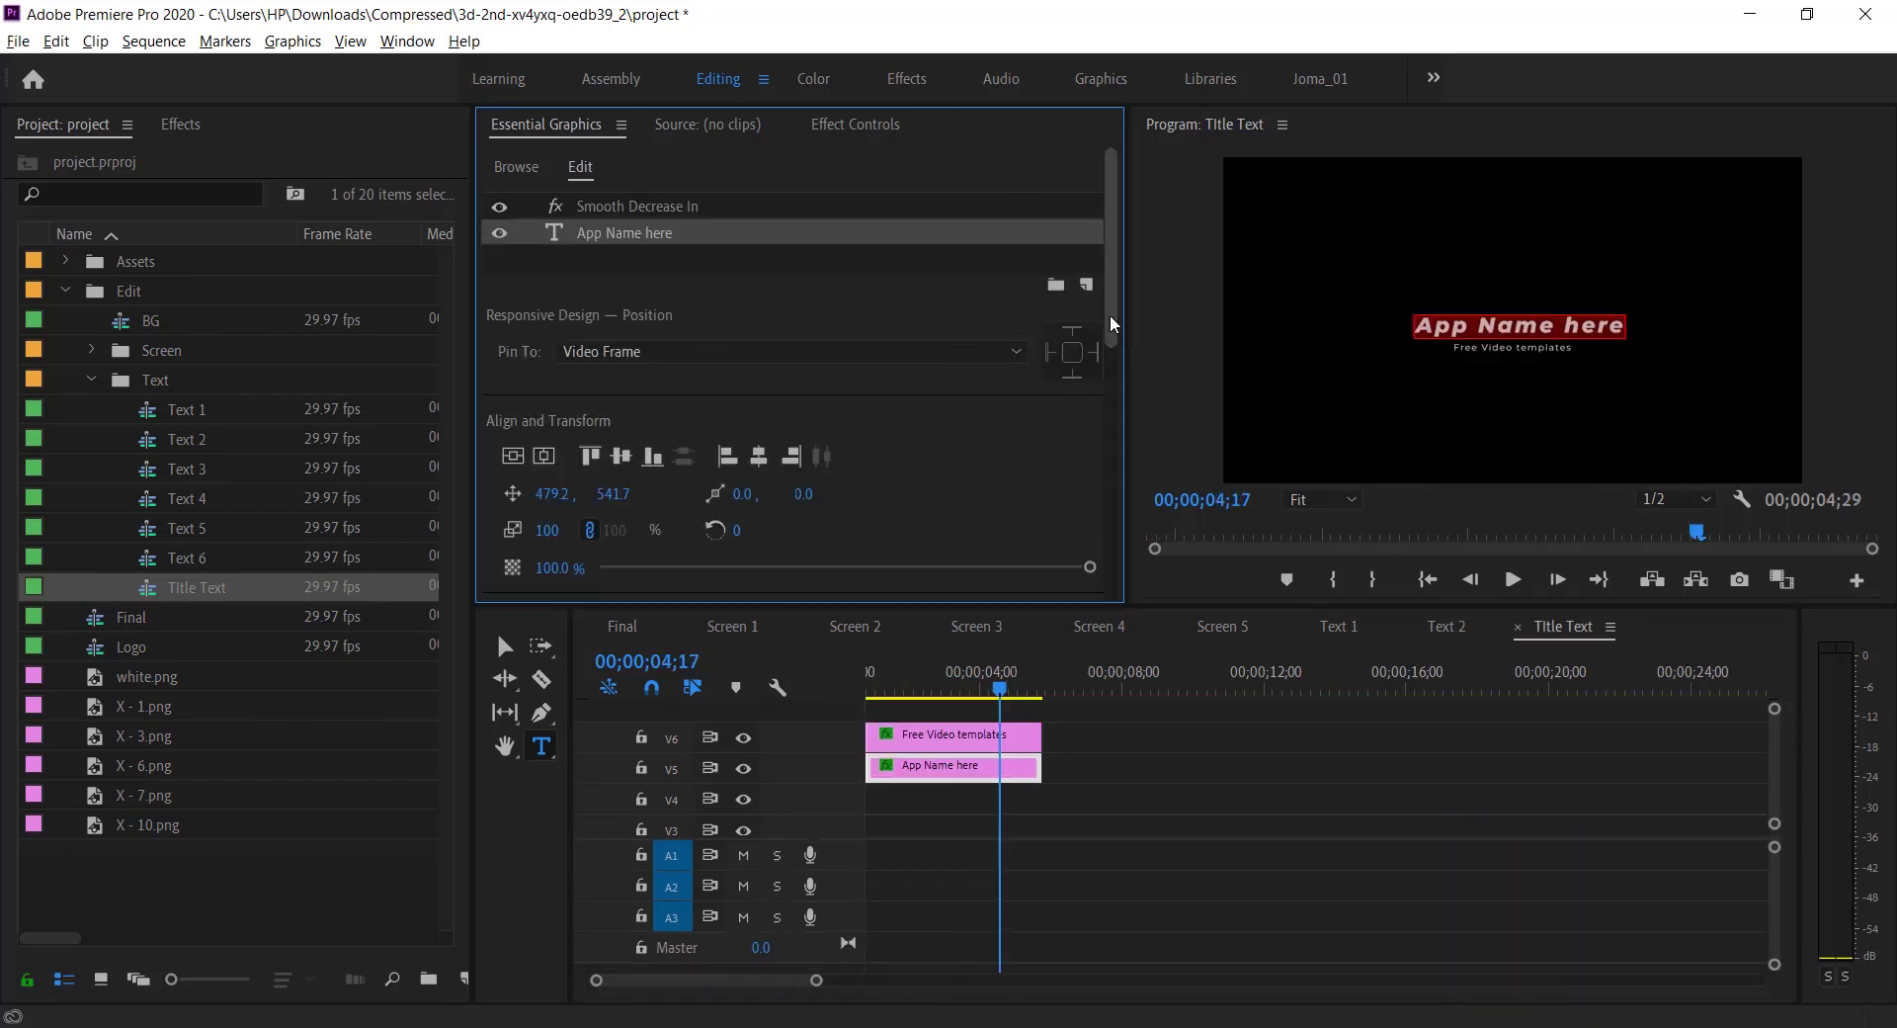
scroll(1114, 395, down, 2)
scroll(1114, 426, down, 3)
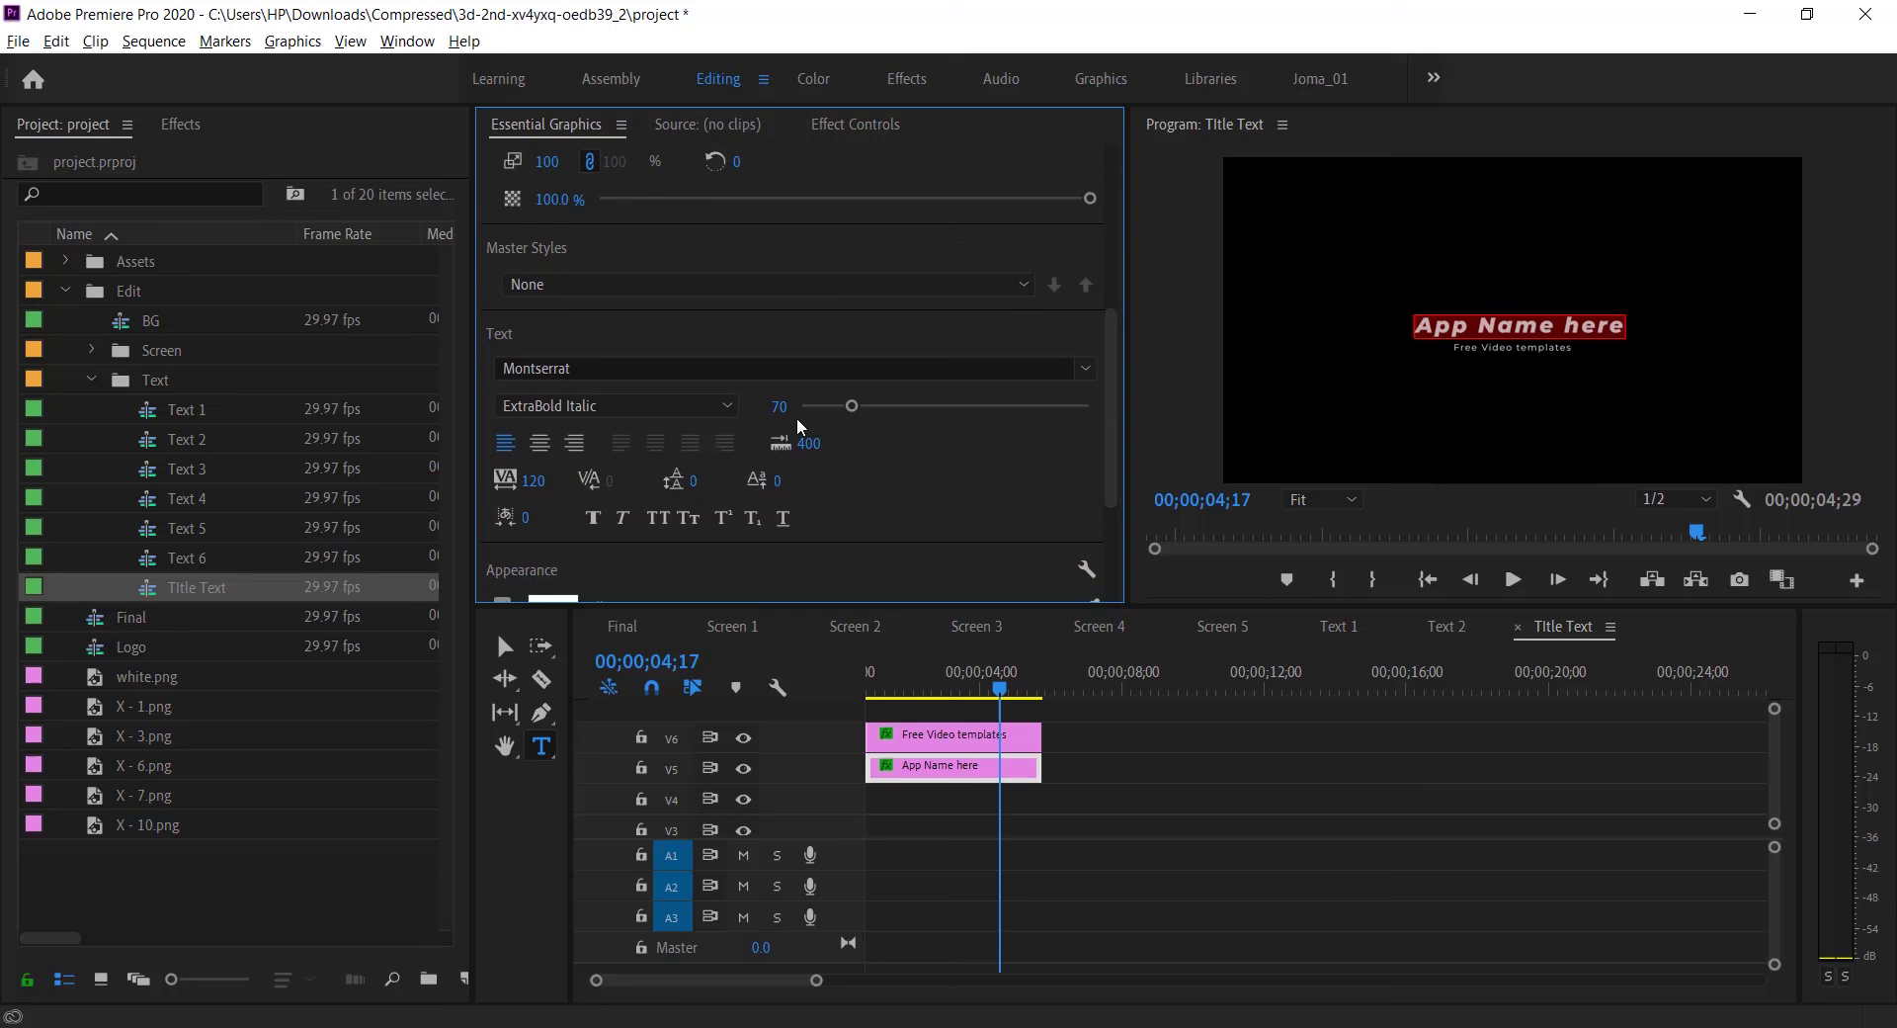
Step: Set the title's font size to 60, centre it horizontally, and view the Final sequence
click(779, 405)
key(Return)
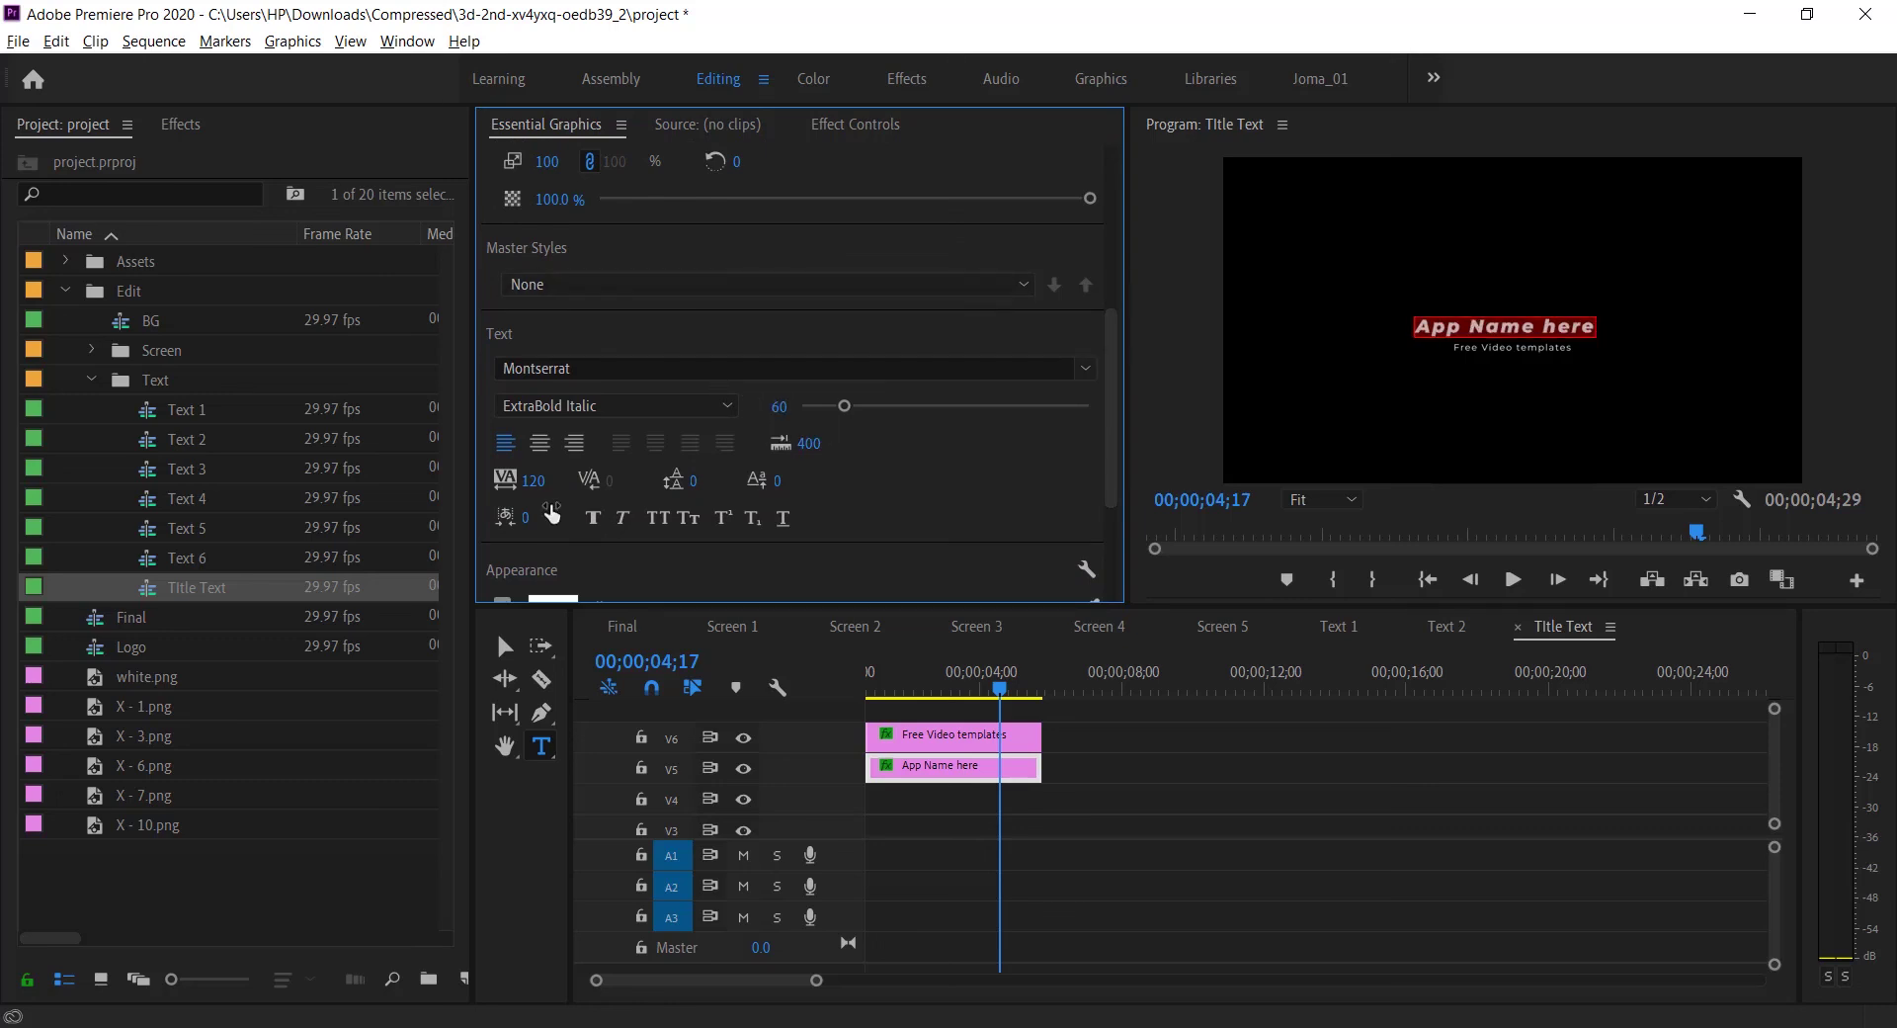
scroll(1102, 423, up, 3)
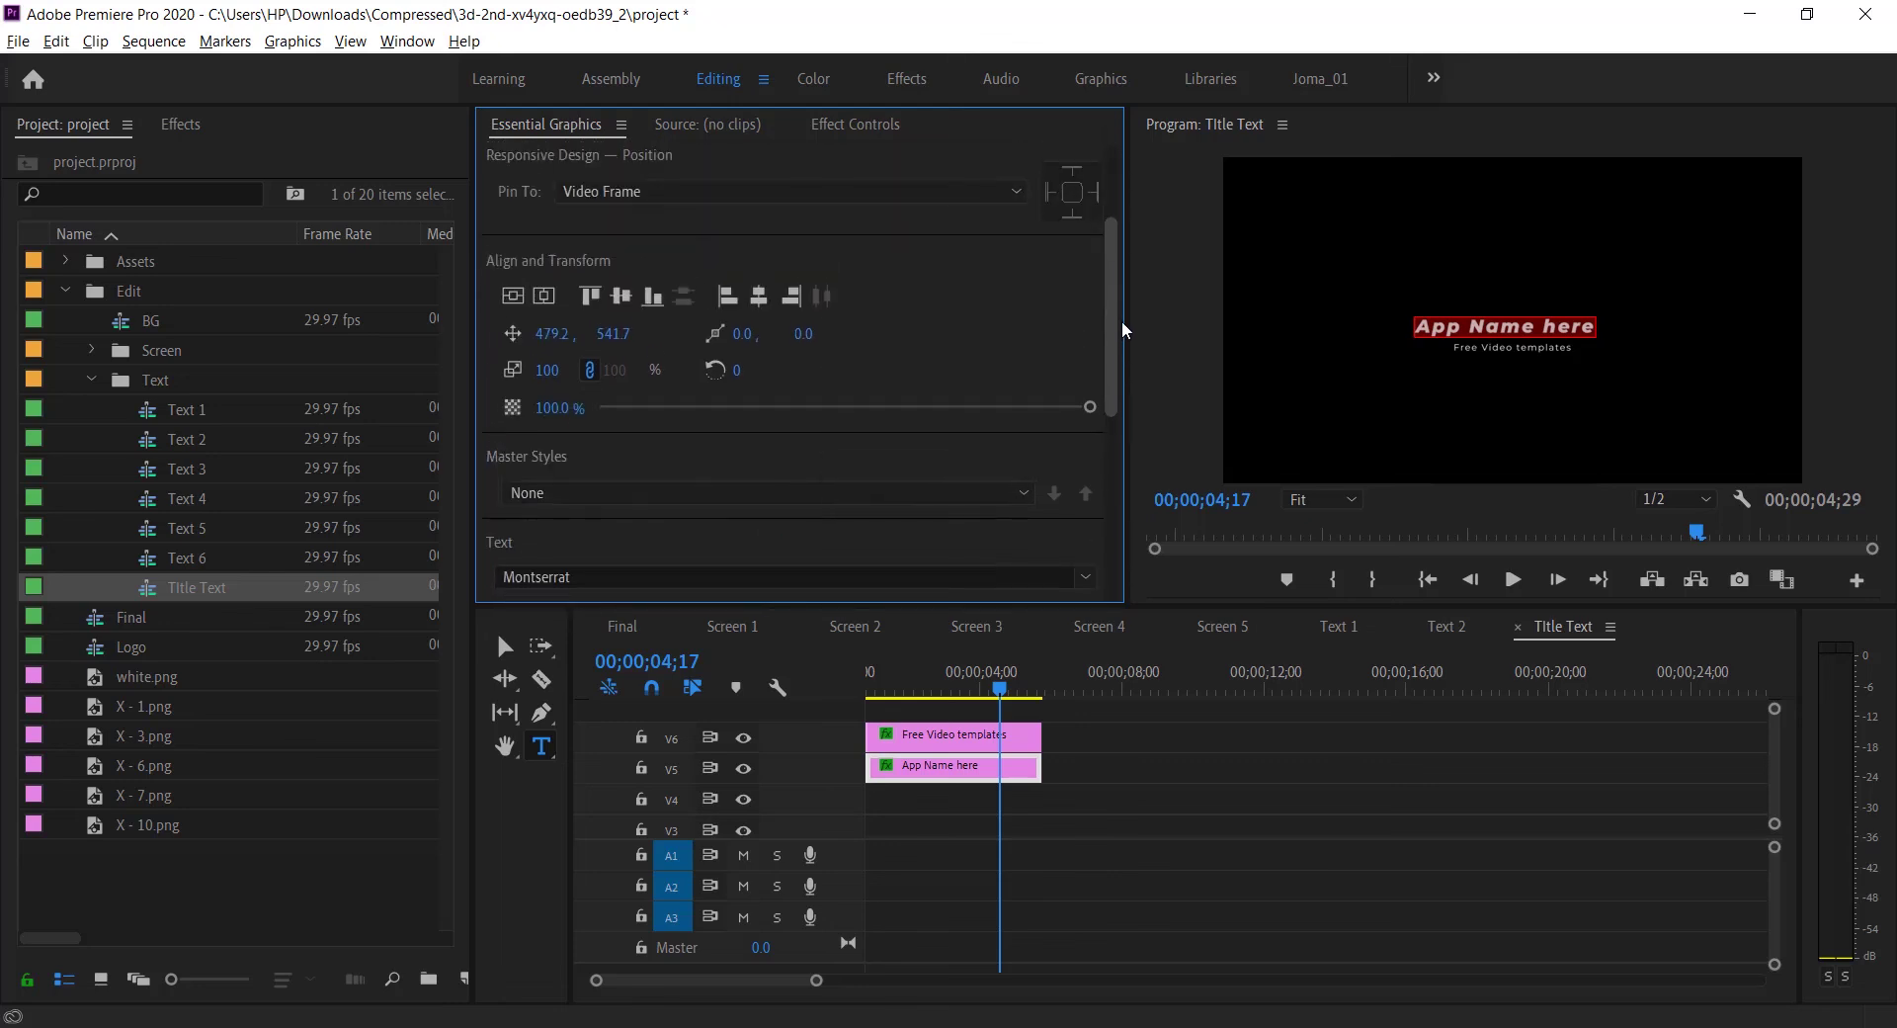
click(543, 301)
click(621, 626)
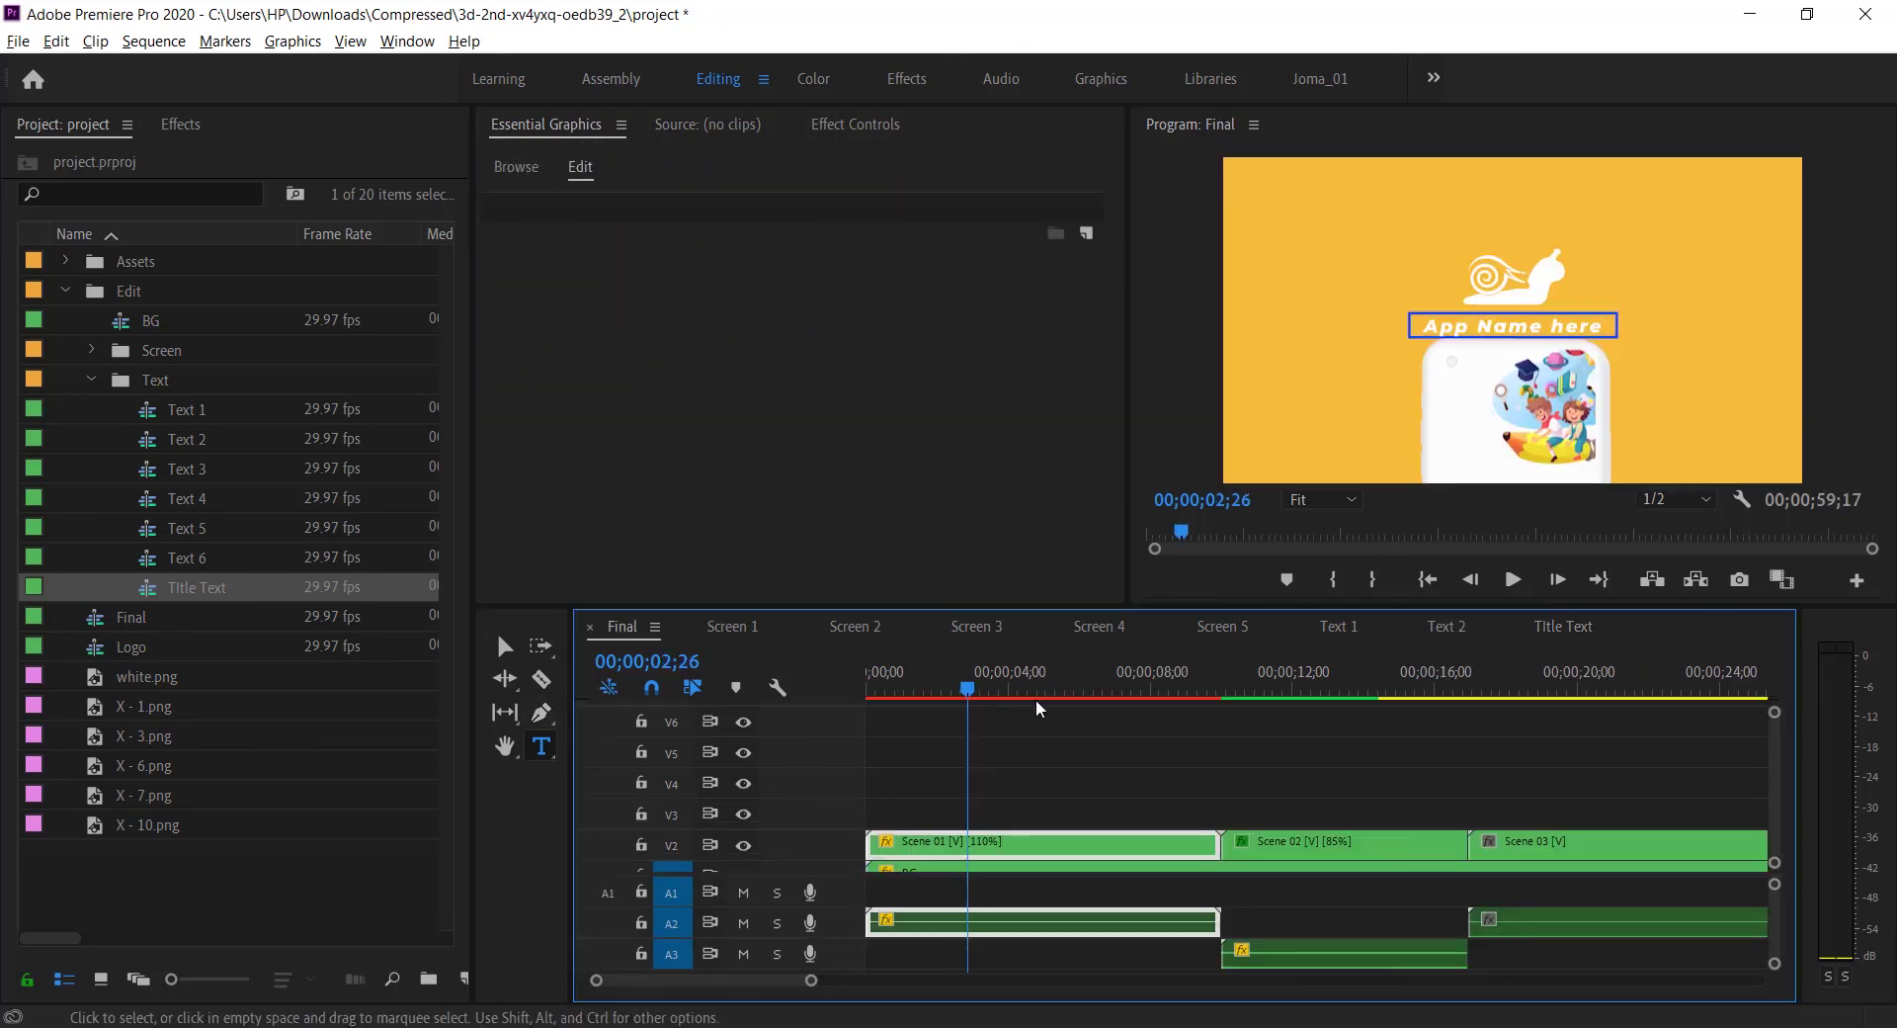
drag(967, 689, 1269, 688)
Step: Open Export Settings for the Final sequence and browse output formats, keeping H.264 to Final.mp4
click(18, 41)
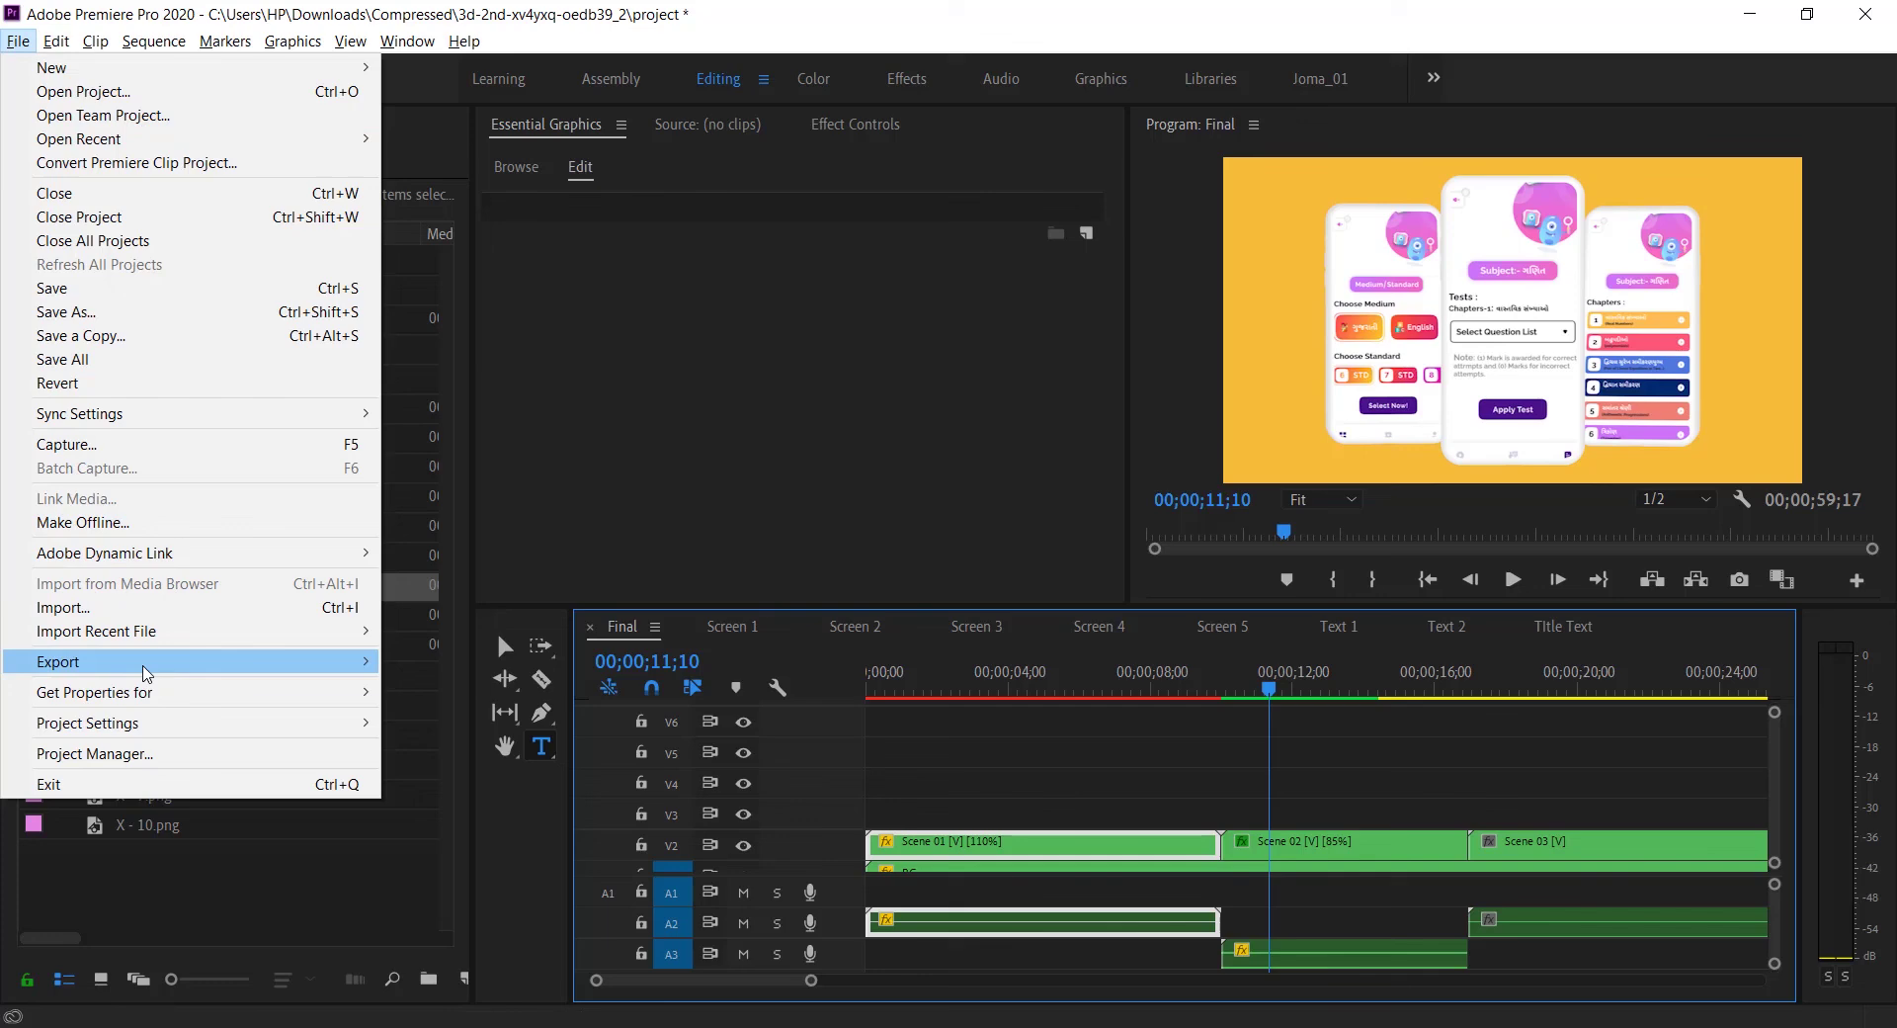
mouse_move(318, 659)
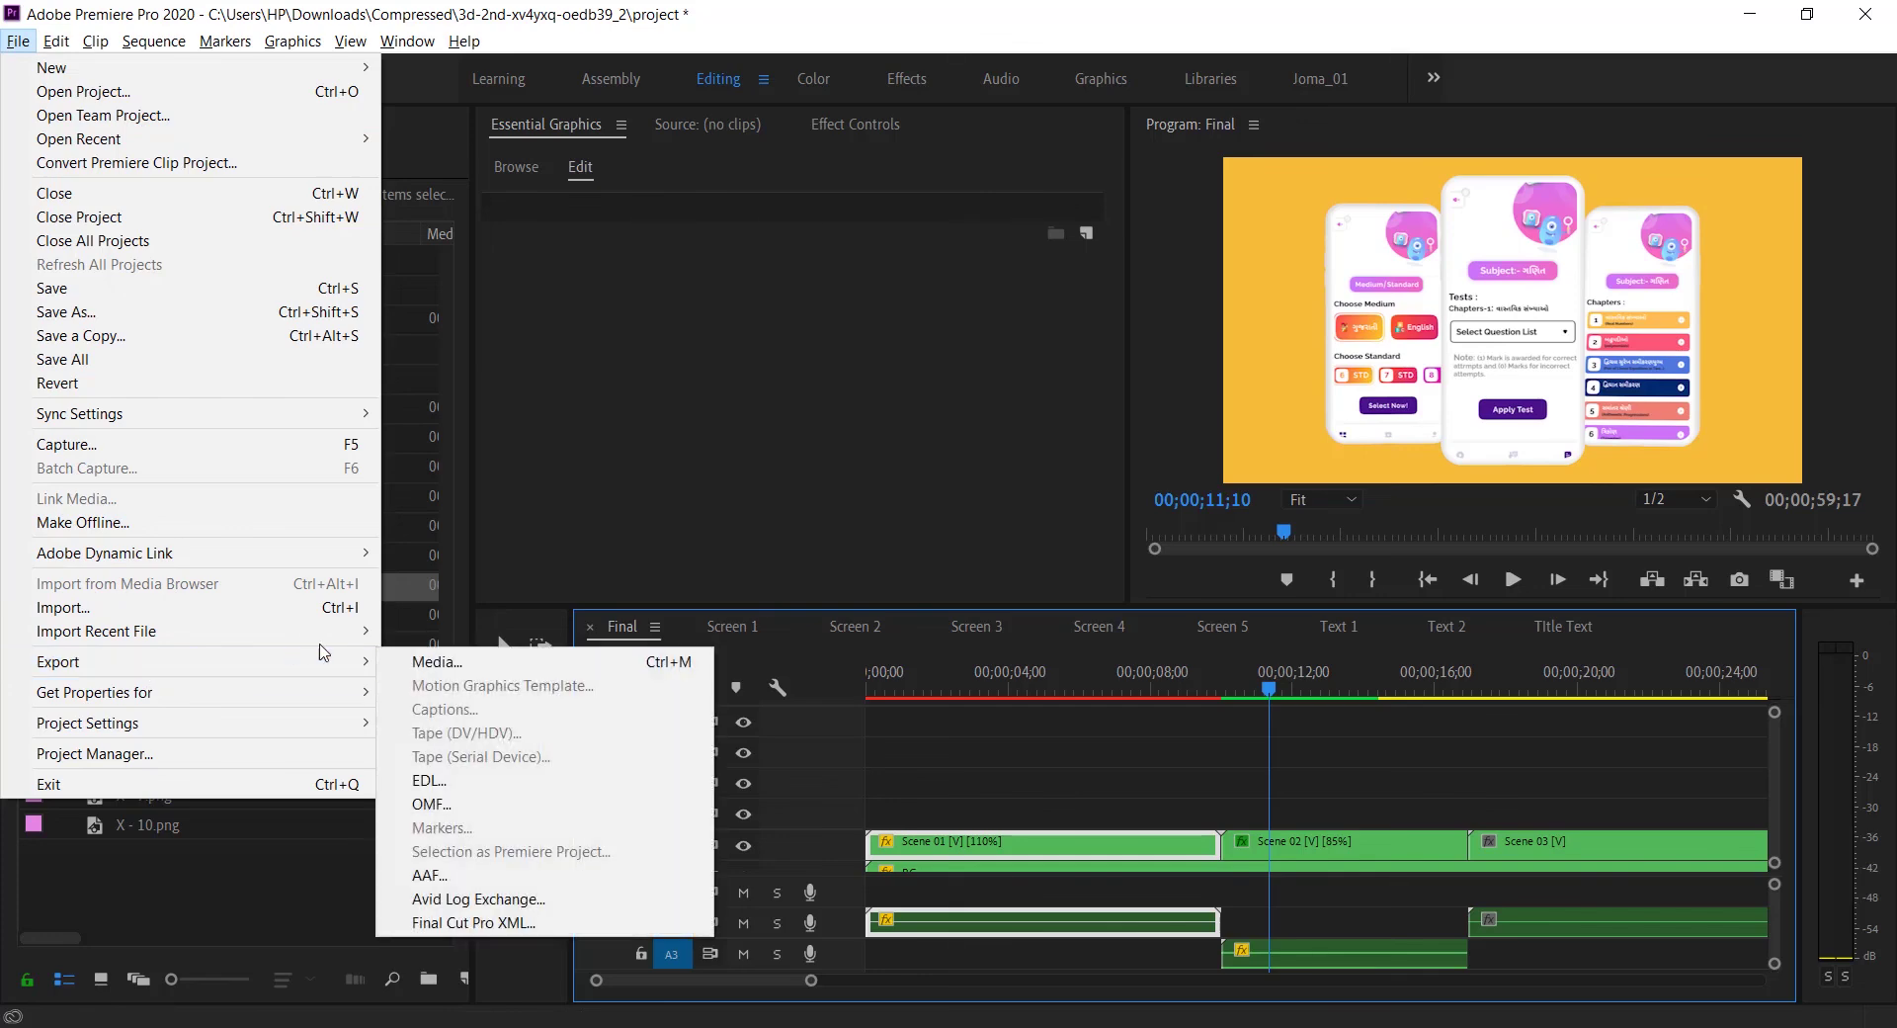
click(446, 672)
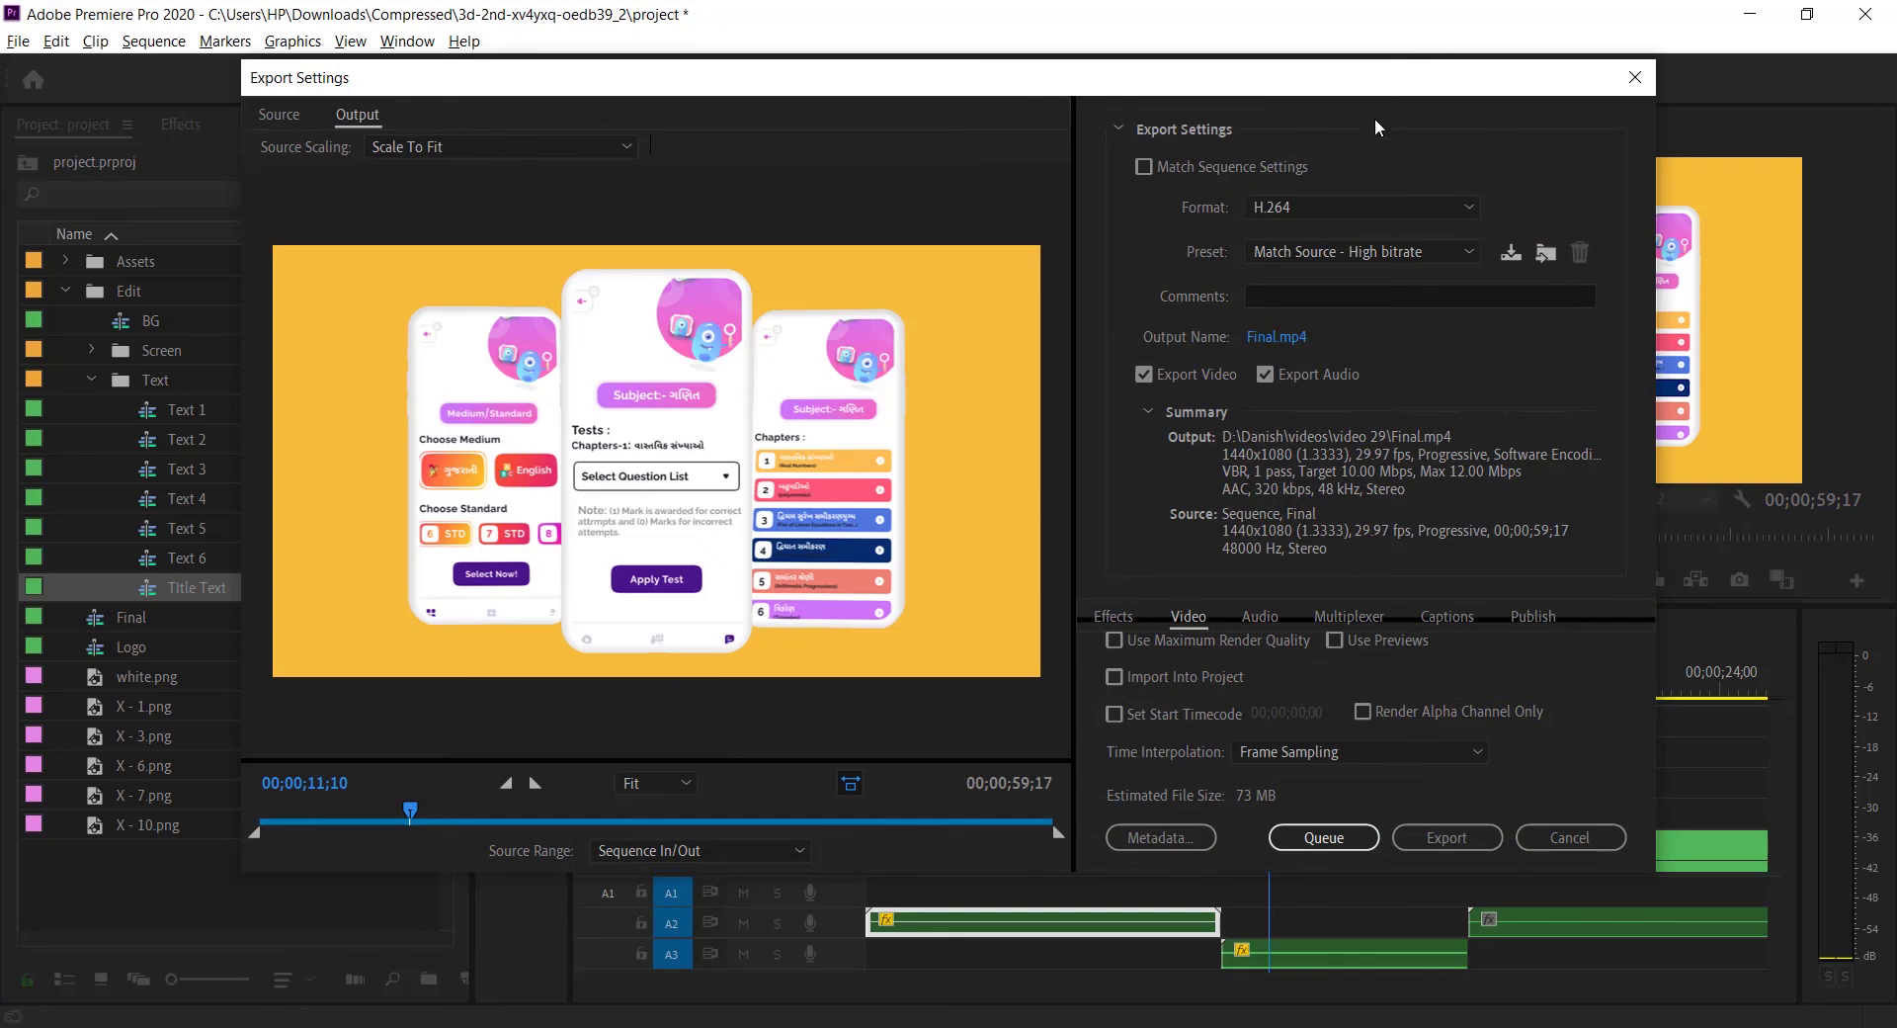
click(1294, 205)
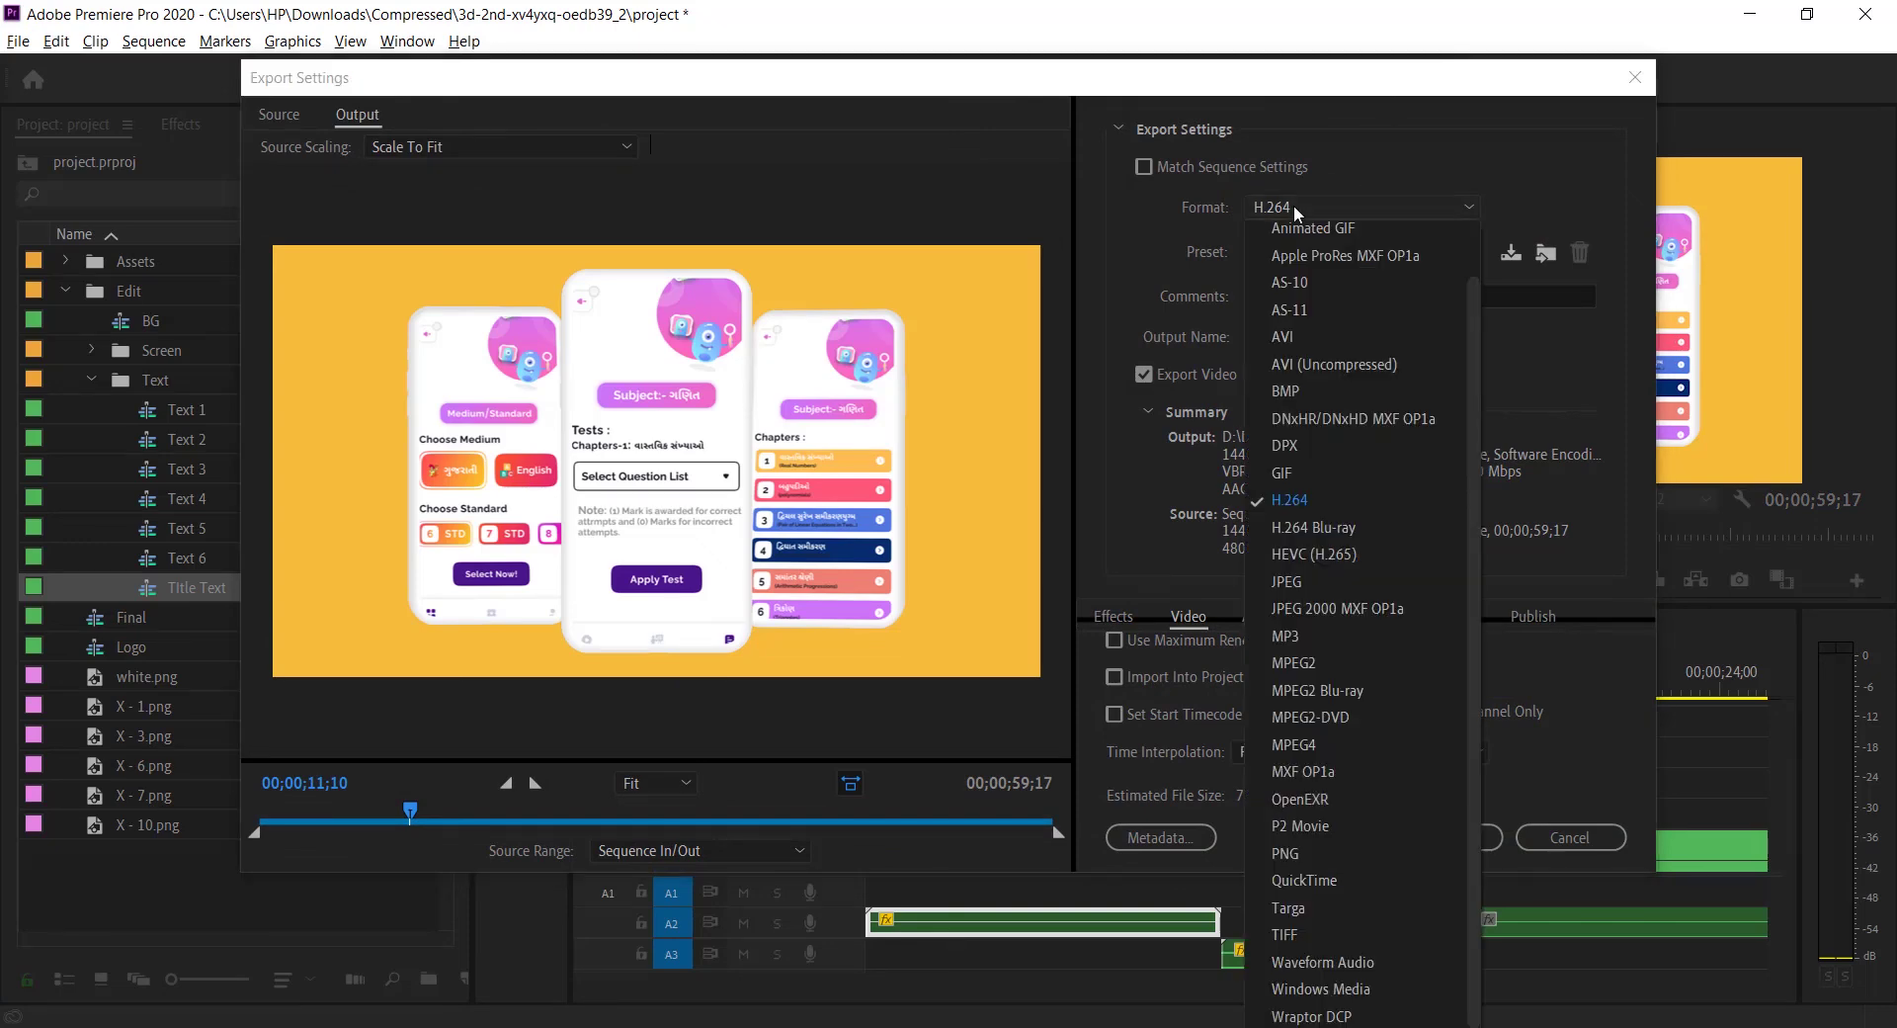